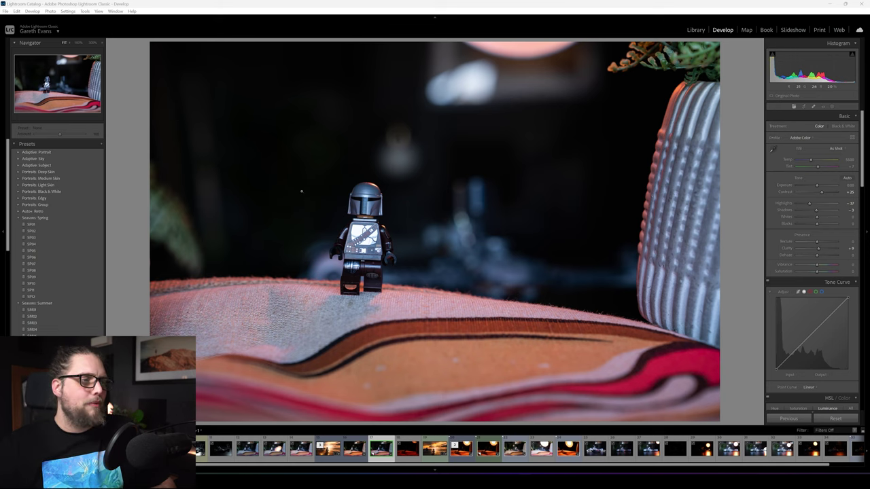
- Select the Mandalorian figure and lamp-lit photos and open them as layers in Photoshop
click(487, 454)
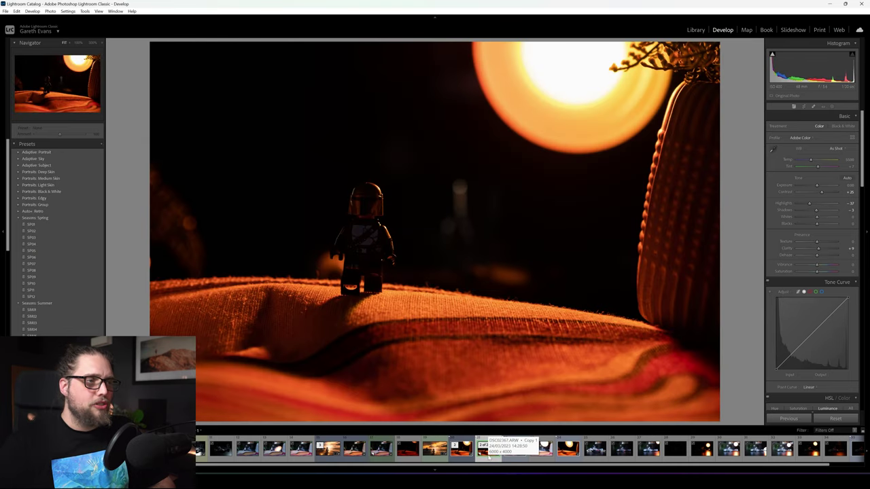
click(377, 456)
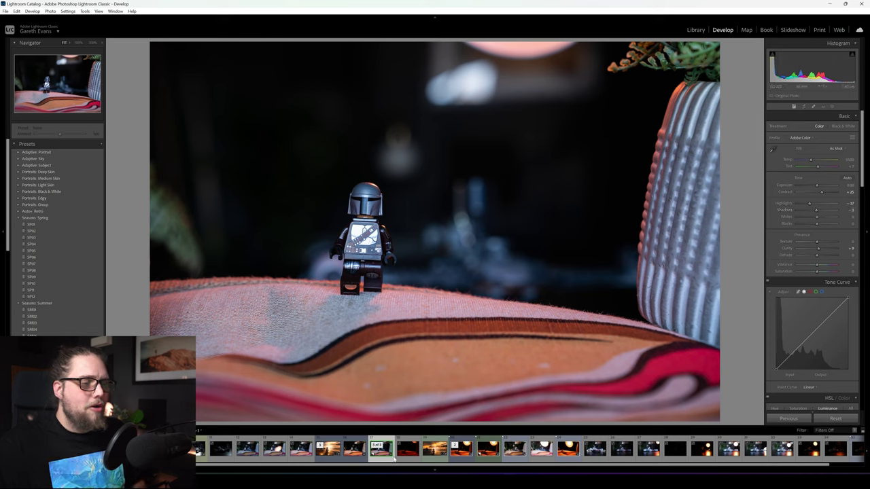
right_click(490, 451)
mouse_move(537, 286)
click(653, 320)
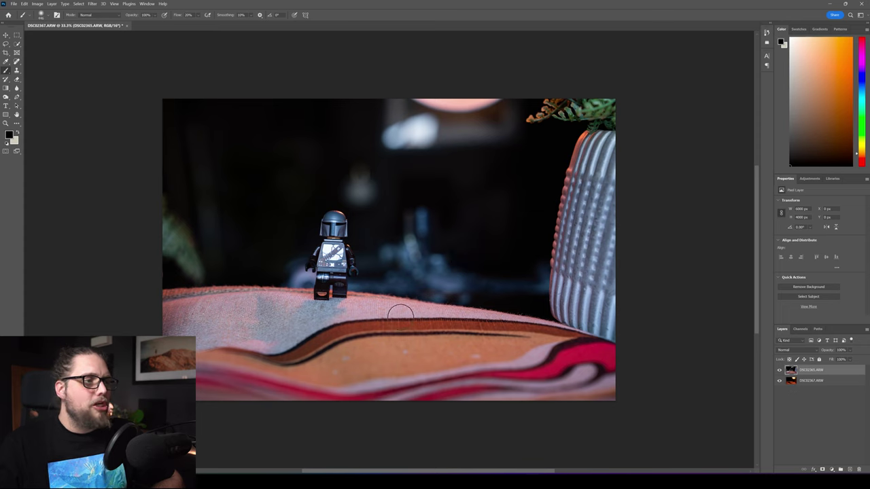
- Toggle top layer DSC02365 off and on to compare it with lamp-lit DSC02367, then pick Quick Selection
click(810, 381)
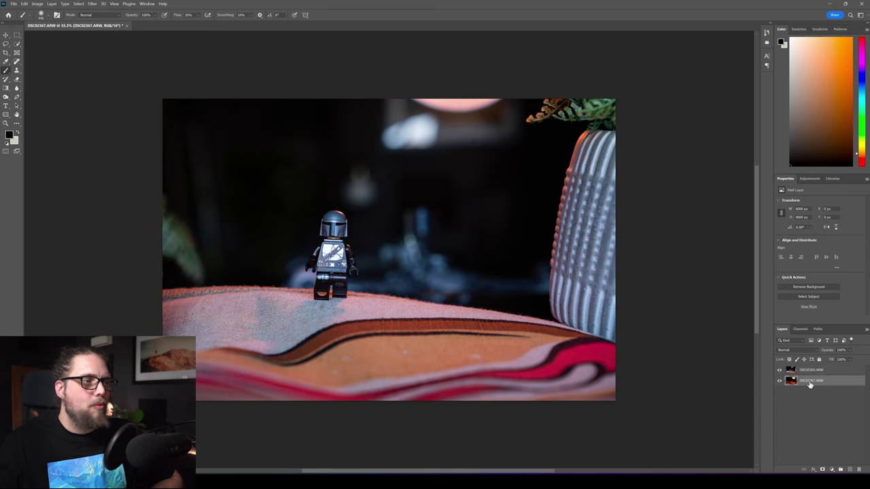
click(780, 370)
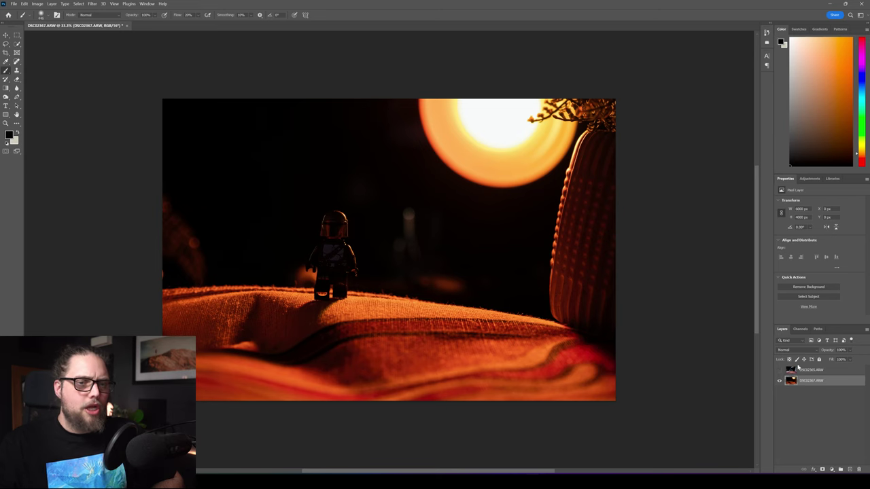
click(779, 371)
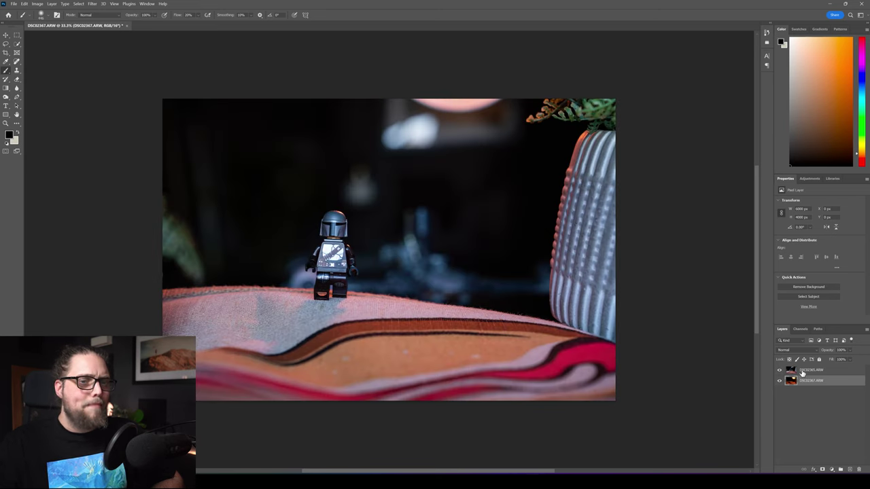
click(802, 372)
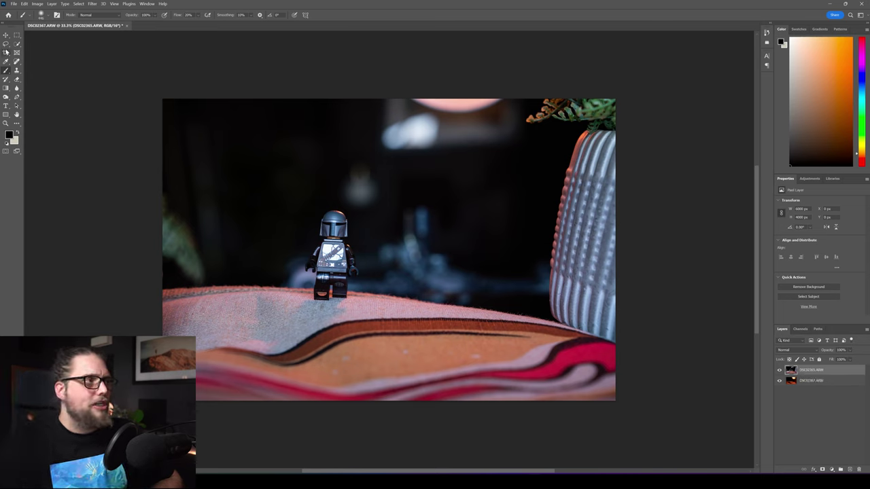
click(17, 45)
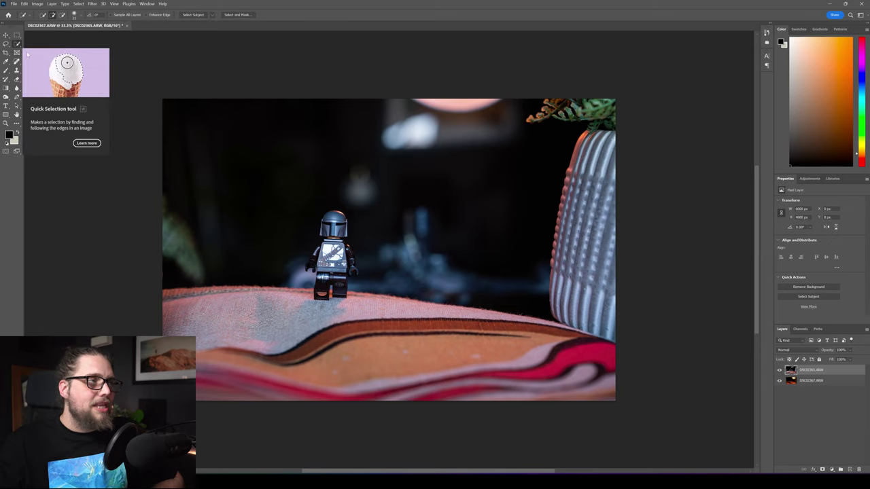
- Select the Mandalorian figure with Select Subject in detailed Cloud mode
click(211, 15)
click(211, 29)
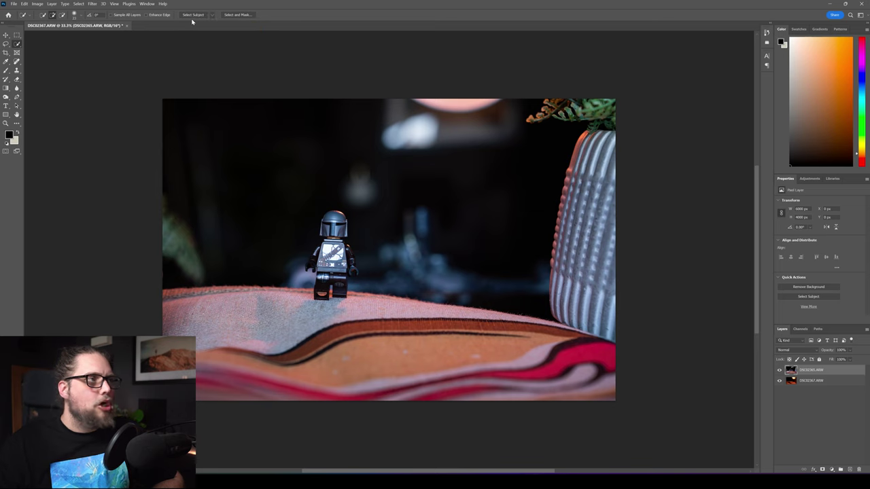
click(194, 15)
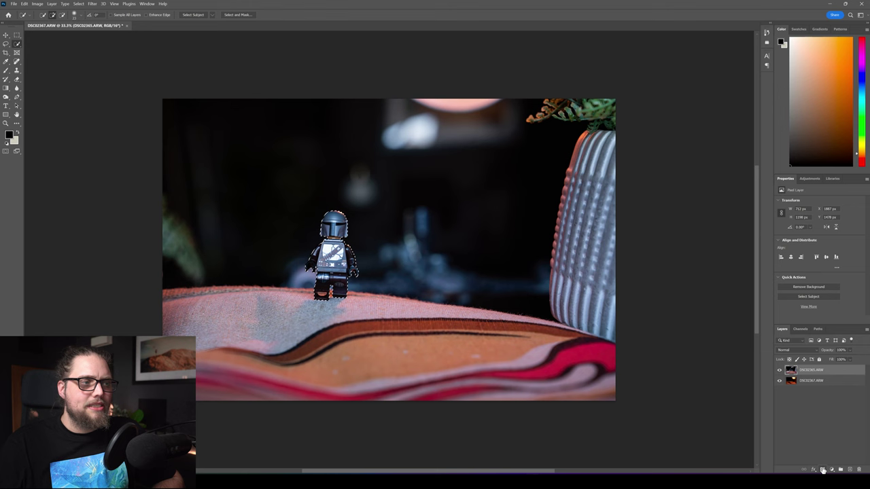
- Mask the top layer to the figure, copy the mask to the other layer, and move DSC02367 on top
click(822, 470)
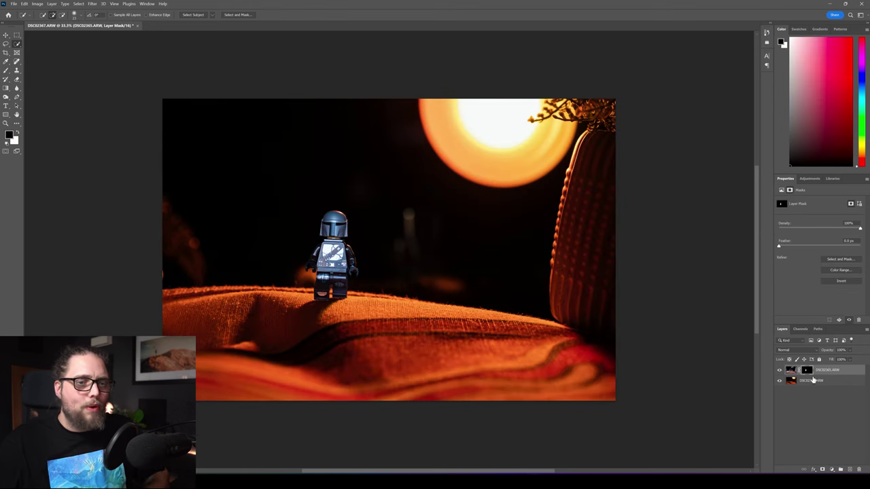
drag(807, 373, 807, 383)
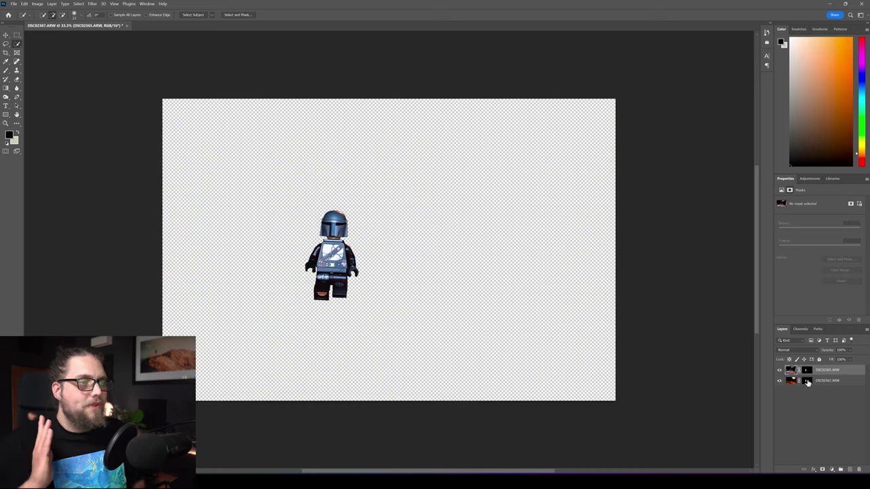
drag(828, 384, 829, 371)
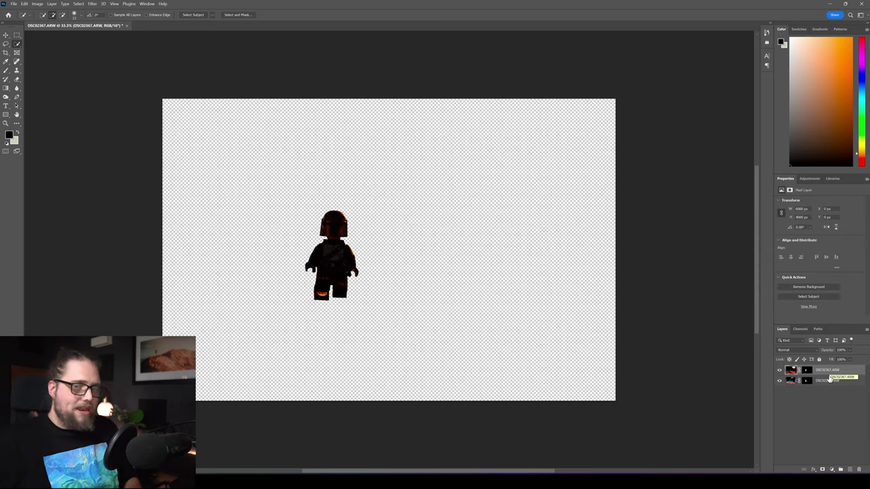
shift+click(829, 382)
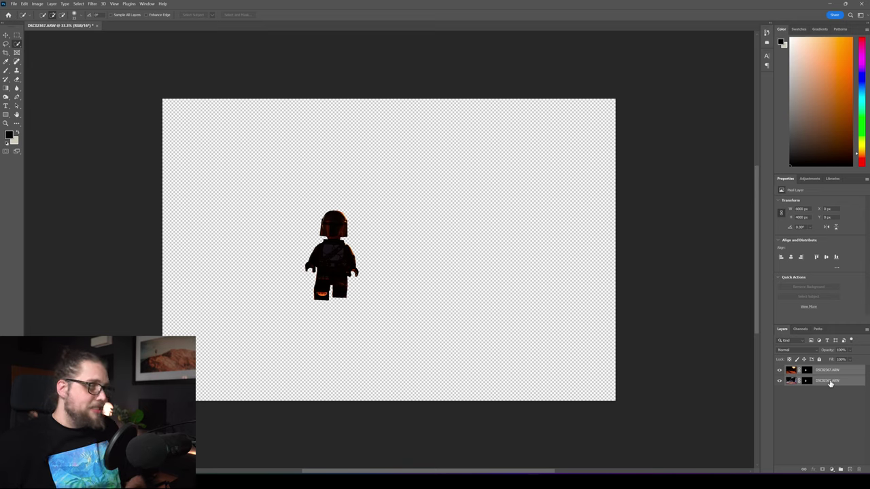
- Rotate both figure layers about 2.8 degrees and shift them right and down
key(ctrl+t)
mouse_move(297, 72)
mouse_down()
mouse_move(288, 68)
mouse_move(288, 80)
mouse_up()
drag(344, 178, 378, 209)
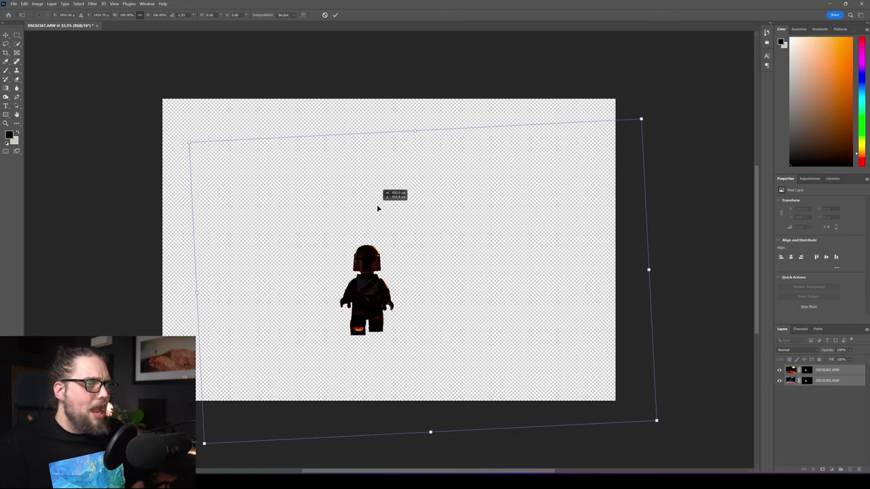
click(335, 15)
key(w)
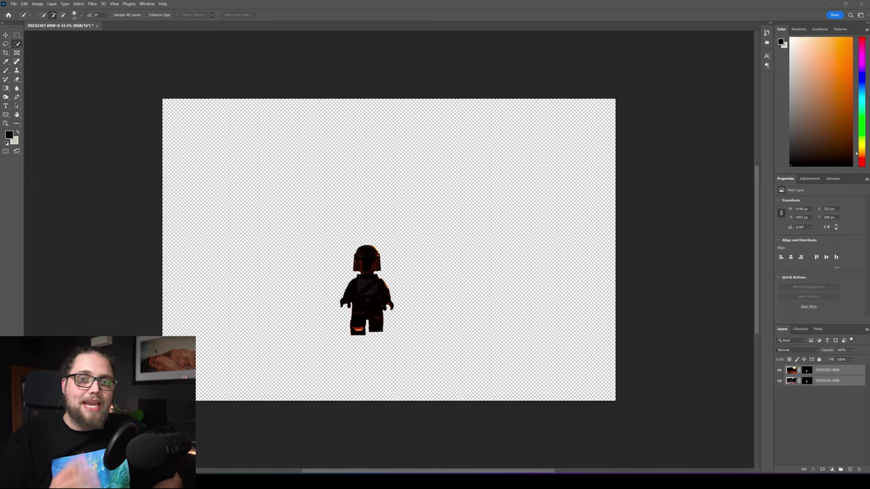
- Place the DSCF0156 sunset beach photo and scale it to cover the whole canvas
drag(869, 122, 386, 195)
drag(577, 249, 615, 246)
drag(199, 250, 163, 250)
drag(359, 195, 359, 182)
drag(359, 180, 359, 169)
click(336, 15)
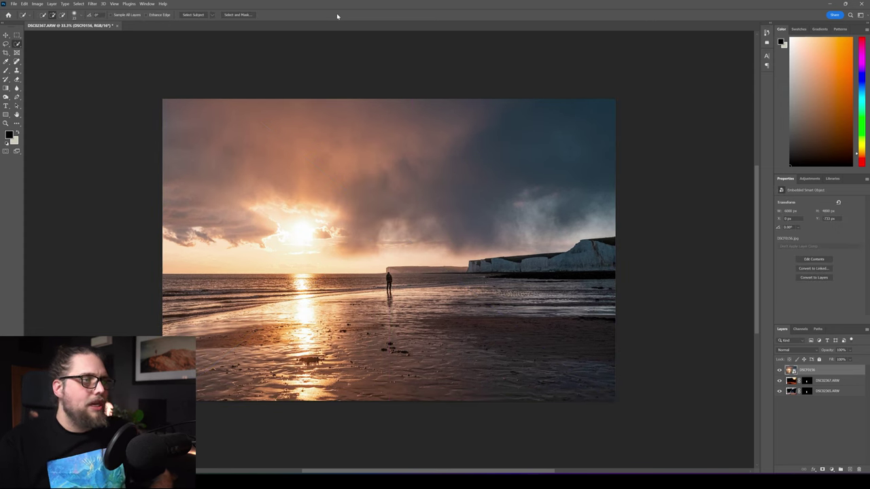
- Switch to the Clone Stamp with a large soft brush for painting out the walker and cliffs
click(17, 72)
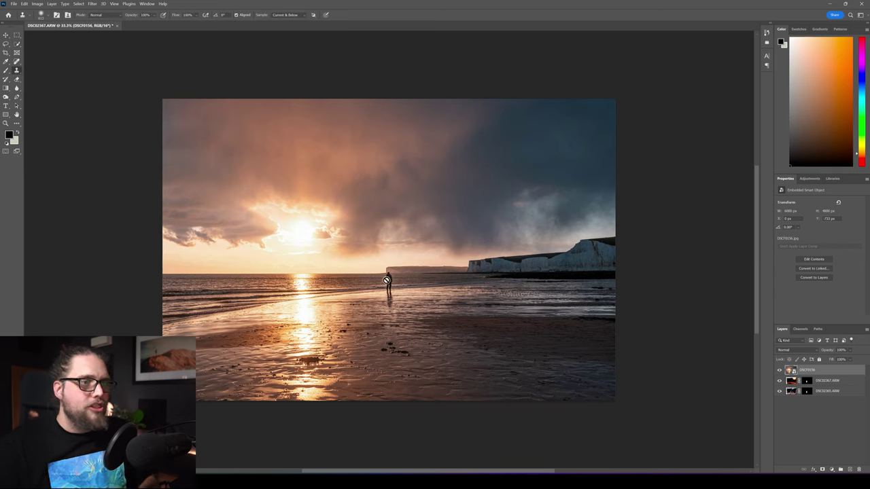
mouse_move(367, 290)
mouse_down()
mouse_move(381, 272)
mouse_move(547, 259)
mouse_move(614, 267)
mouse_move(544, 292)
mouse_up()
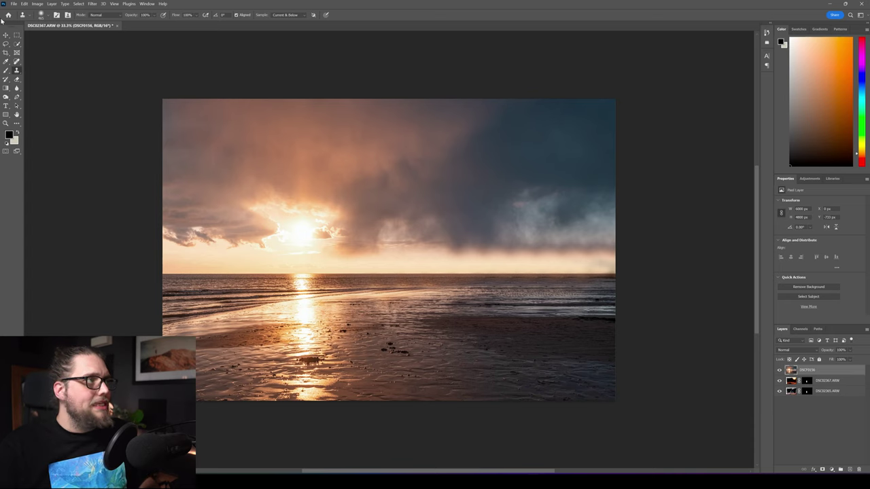
- Use Edit > Sky Replacement with a cloudy sunset sky, Brightness 5 and Color Adjustment 100
click(24, 4)
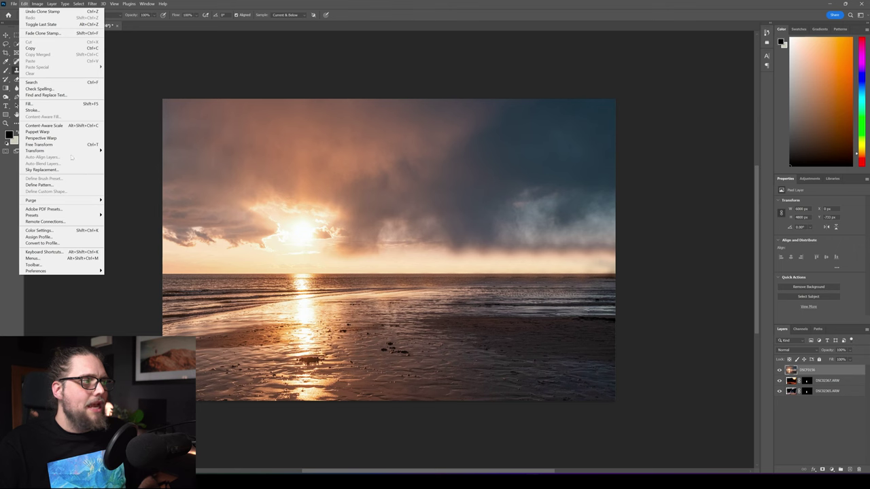
click(66, 170)
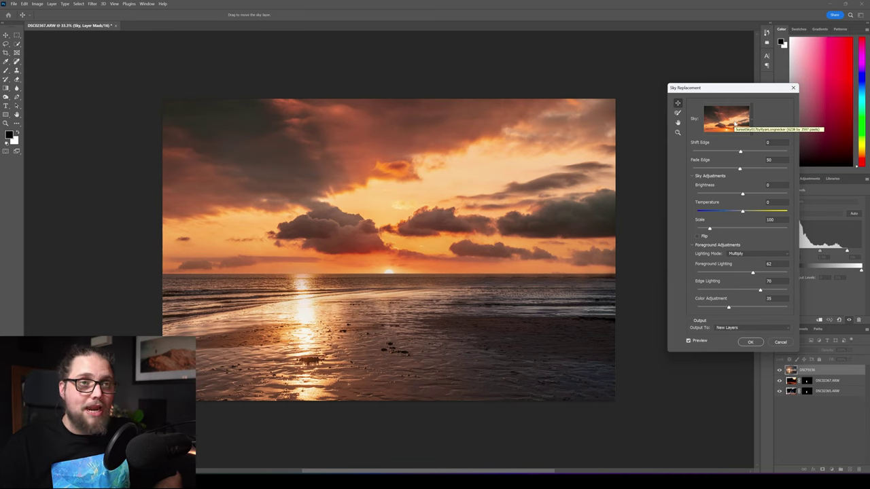
click(751, 120)
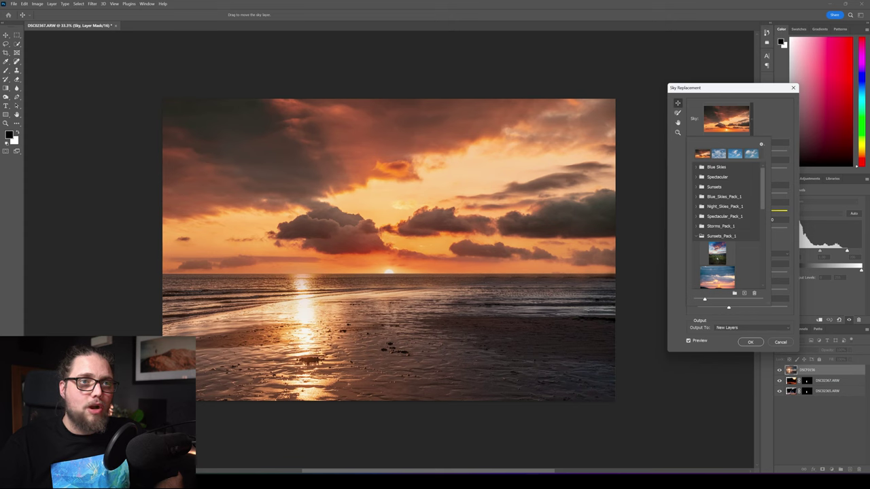
click(777, 121)
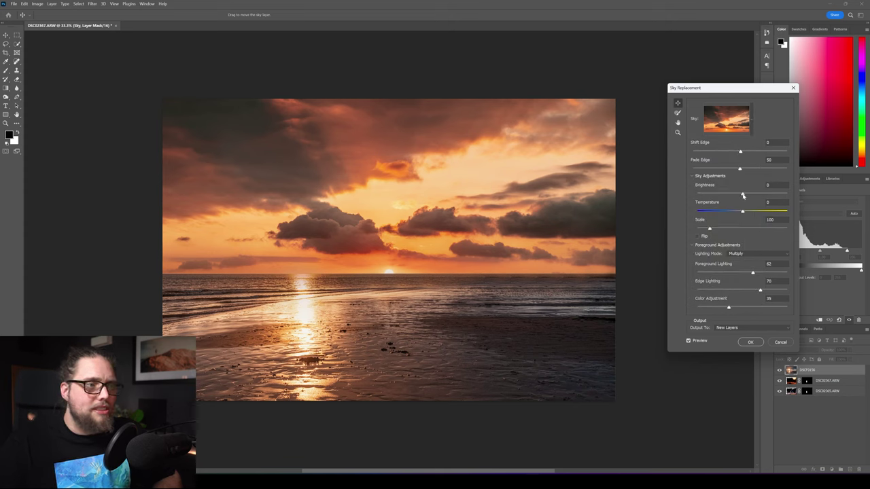
drag(745, 195, 746, 196)
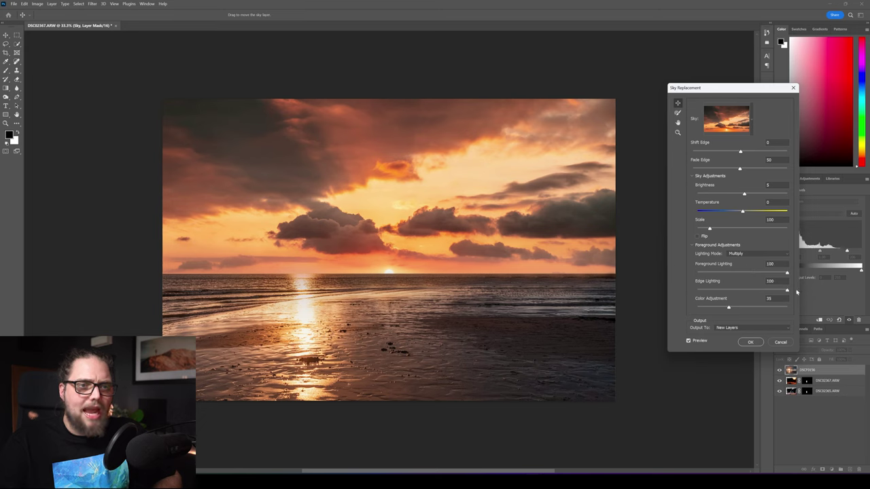
drag(780, 310, 788, 309)
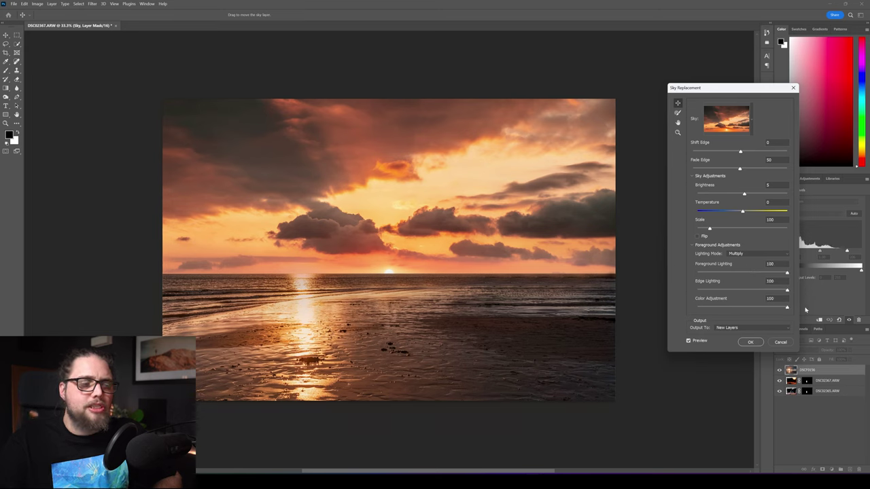
- Commit the new sky, collapse the Sky Replacement Group, and select the DSCF0156 beach layer
click(750, 342)
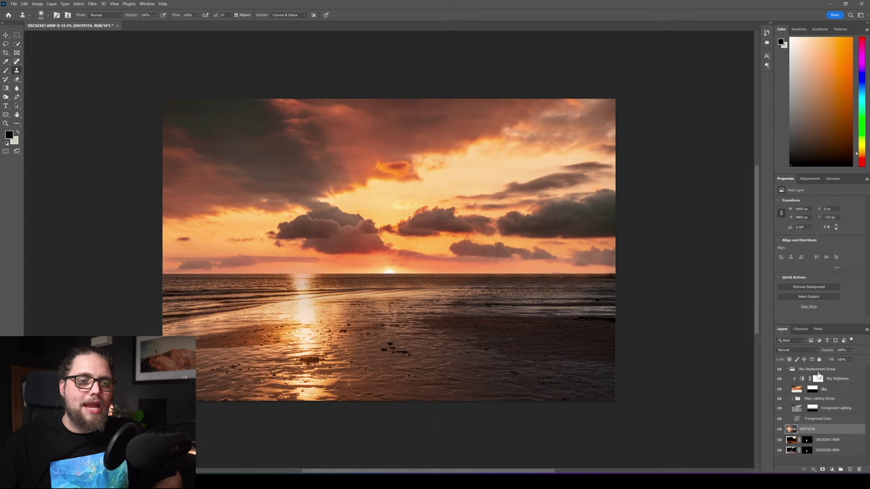
click(816, 371)
click(790, 369)
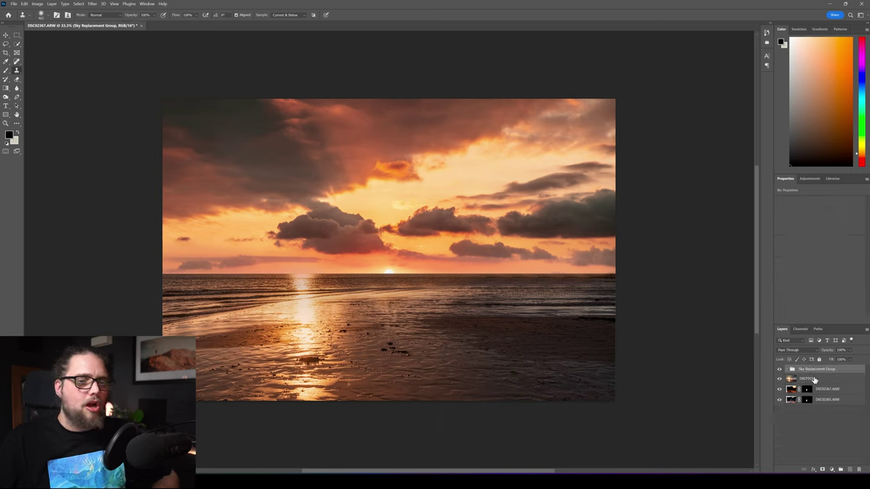
click(815, 380)
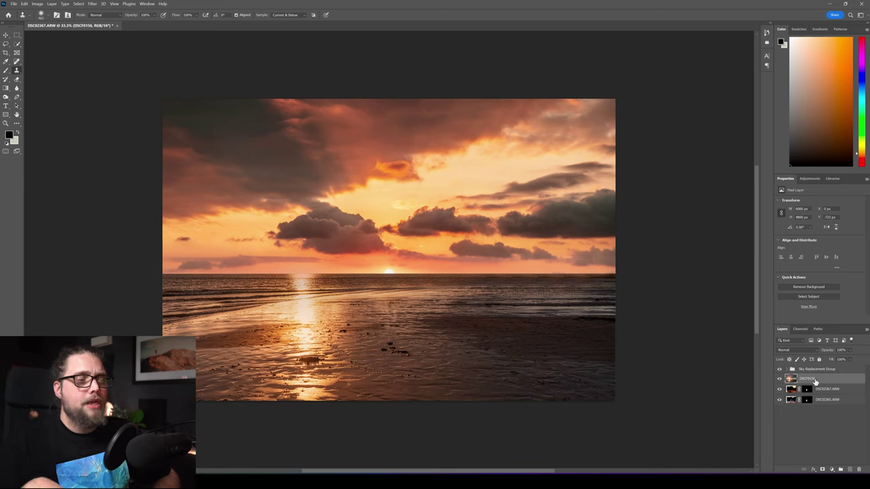
- Clone the setting sun onto the horizon and paint its reflection down the wet sand
alt+click(301, 276)
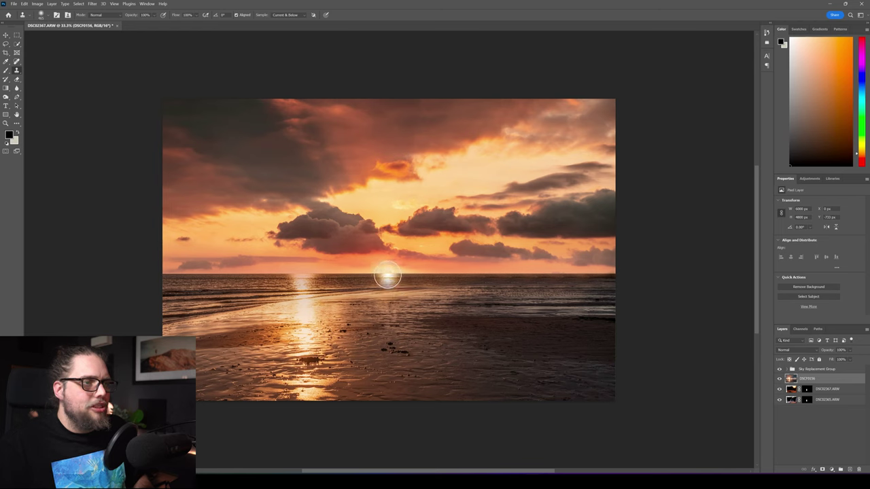
click(387, 276)
mouse_move(389, 274)
mouse_down()
mouse_move(405, 296)
mouse_move(383, 309)
mouse_move(348, 296)
mouse_move(356, 281)
mouse_move(424, 296)
mouse_move(435, 313)
mouse_move(419, 309)
mouse_move(472, 278)
mouse_move(480, 282)
mouse_move(453, 316)
mouse_move(401, 350)
mouse_up()
mouse_move(340, 301)
mouse_down()
mouse_move(333, 285)
mouse_move(303, 299)
mouse_move(281, 295)
mouse_move(299, 288)
mouse_move(282, 337)
mouse_move(337, 379)
mouse_move(307, 393)
mouse_move(364, 358)
mouse_move(398, 365)
mouse_move(408, 407)
mouse_up()
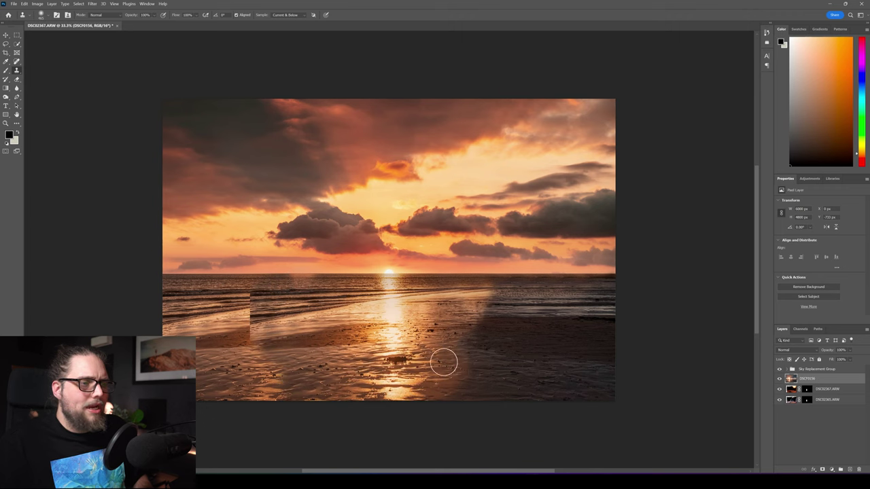
- With lower flow and a smaller brush, blend the hard seam in the sand left of the sun
alt+right_click(454, 327)
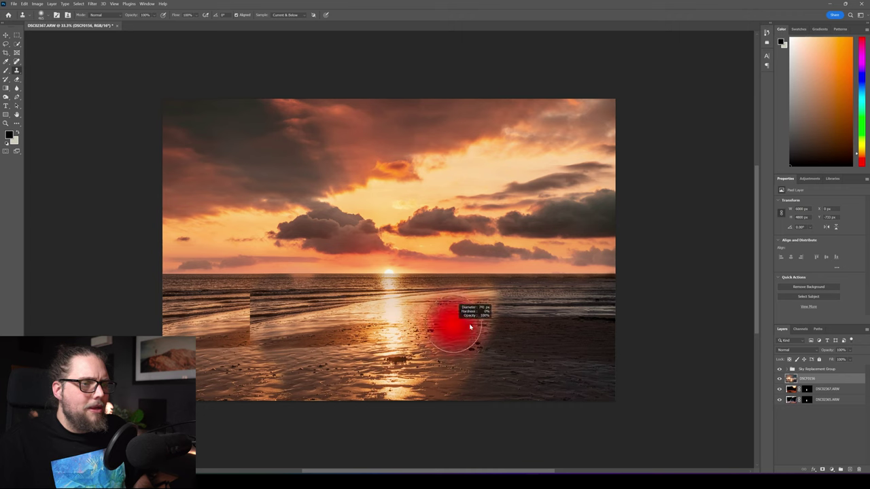
drag(175, 15, 162, 16)
mouse_move(476, 272)
mouse_down()
mouse_move(492, 291)
mouse_move(448, 374)
mouse_up()
key(ctrl+z)
drag(431, 322, 429, 323)
key(bracketright)
key(bracketright)
key(bracketright)
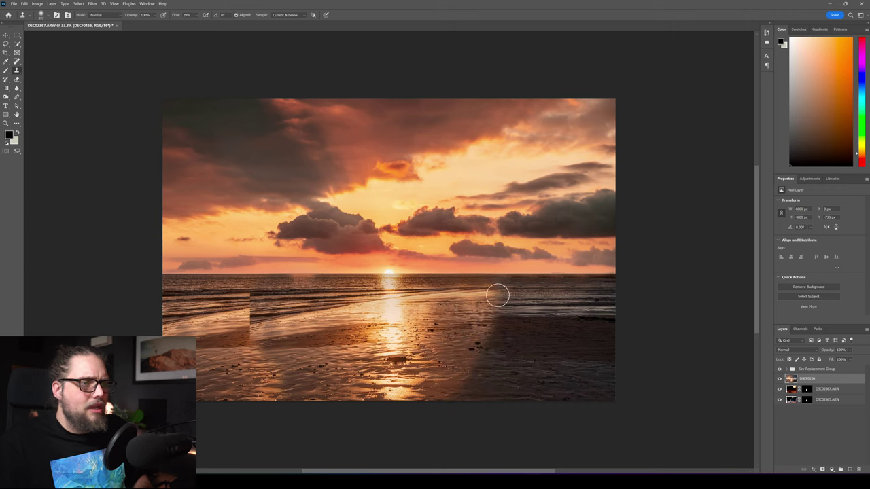
drag(374, 370, 388, 360)
drag(257, 292, 248, 295)
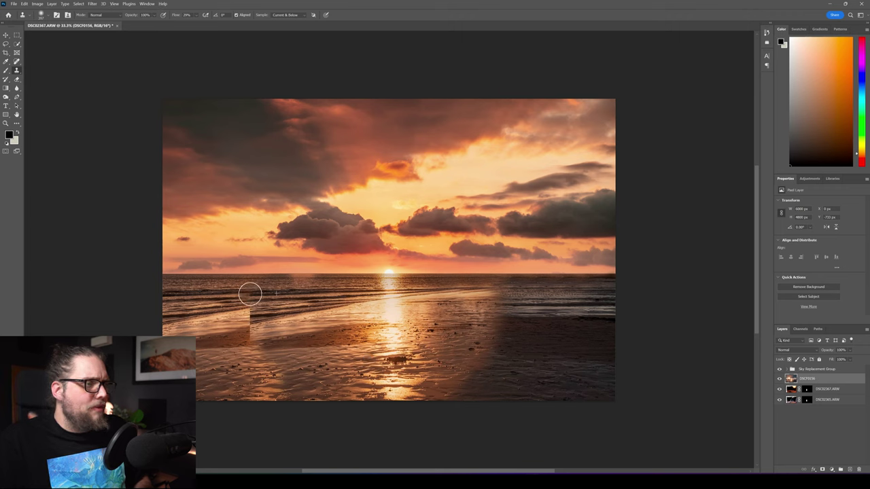
mouse_move(250, 293)
mouse_down()
mouse_move(248, 338)
mouse_move(247, 330)
mouse_move(246, 340)
mouse_move(218, 353)
mouse_move(224, 330)
mouse_move(189, 324)
mouse_move(154, 334)
mouse_up()
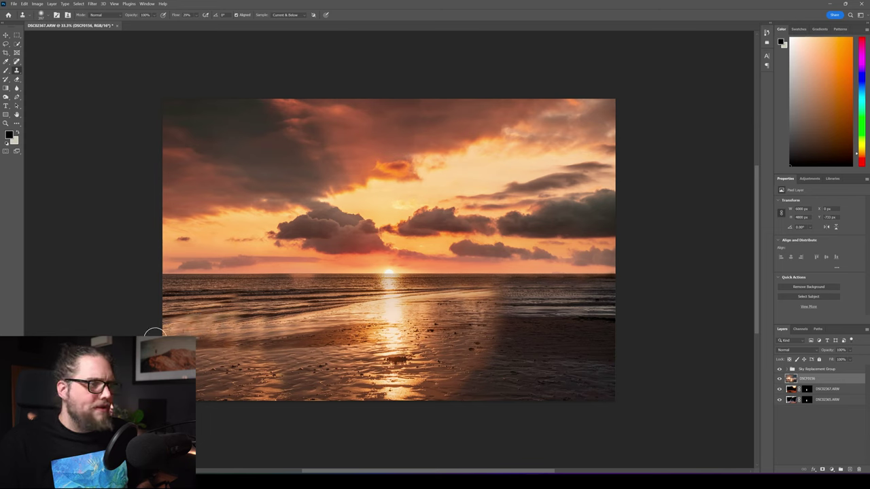
alt+click(308, 324)
mouse_move(308, 324)
mouse_down()
mouse_move(235, 317)
mouse_move(248, 339)
mouse_up()
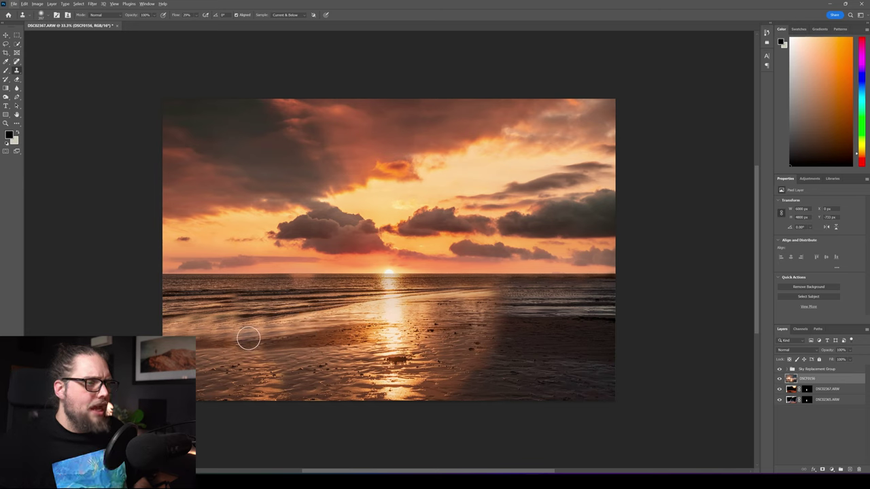
click(820, 405)
click(824, 385)
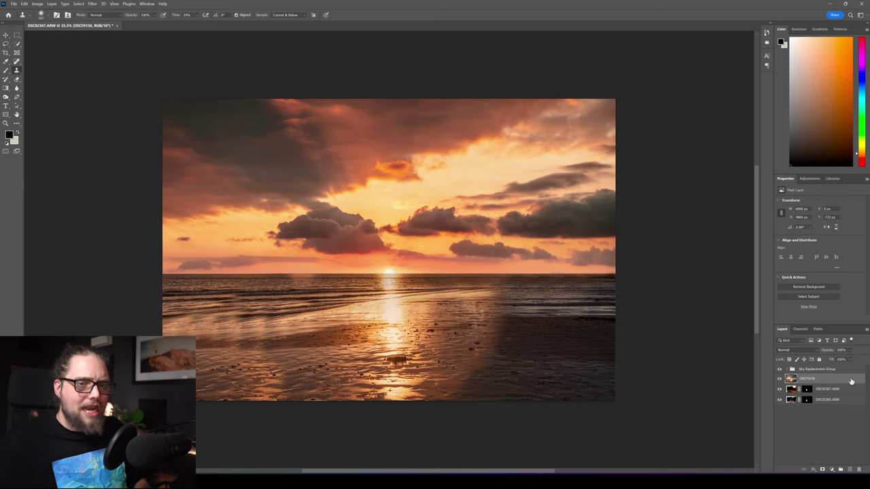
- Group the sky and beach layers and name the group 'Background'
click(848, 371)
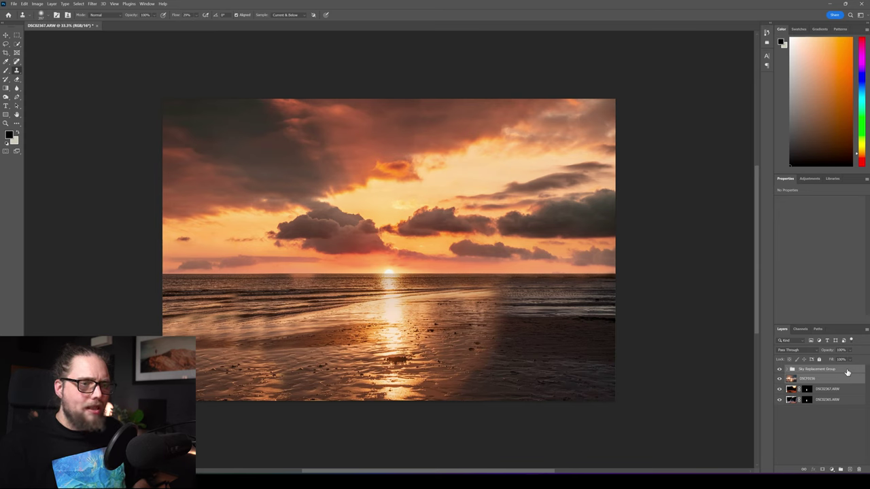
key(ctrl+g)
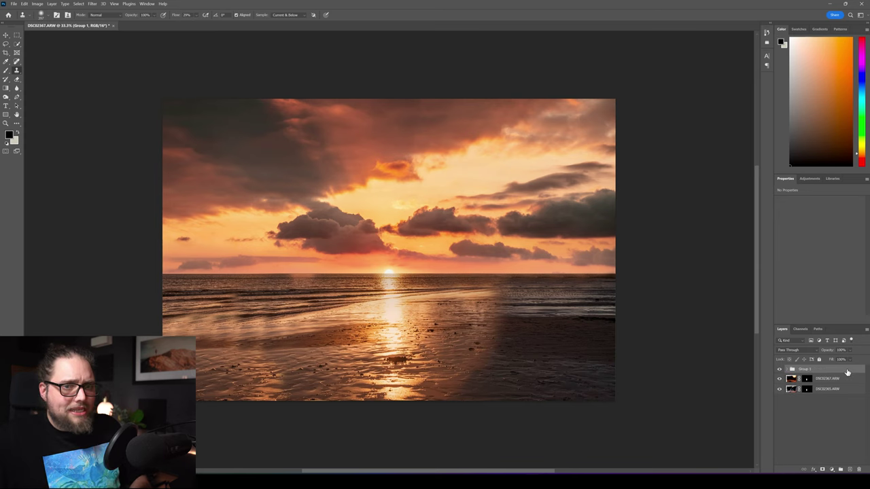
text(Background)
key(Return)
- Flip the Background group horizontally and commit the transform
key(ctrl+t)
right_click(372, 199)
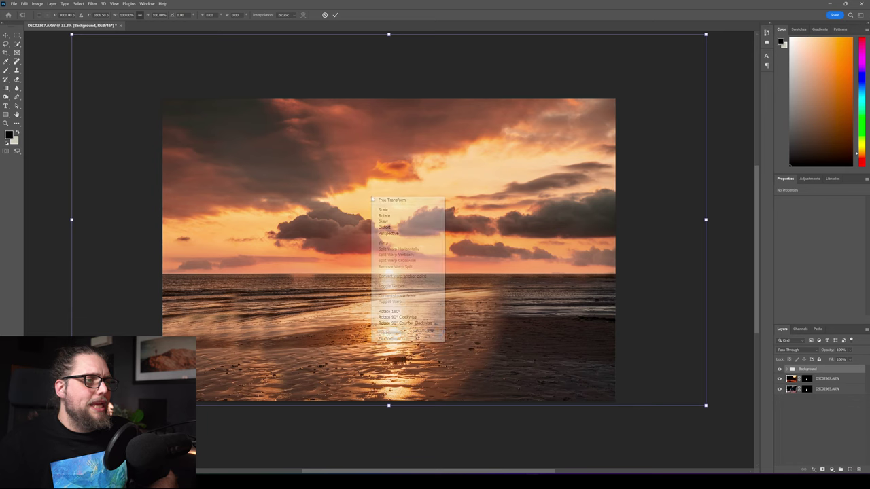
click(416, 334)
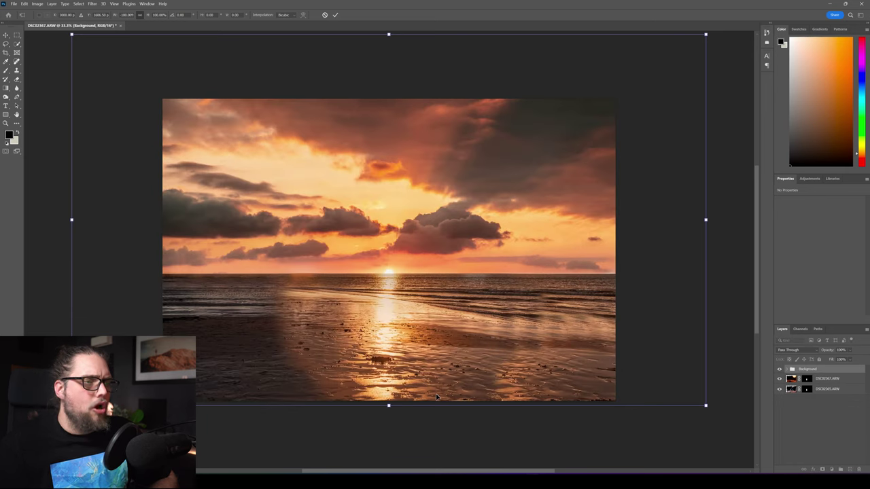
click(336, 15)
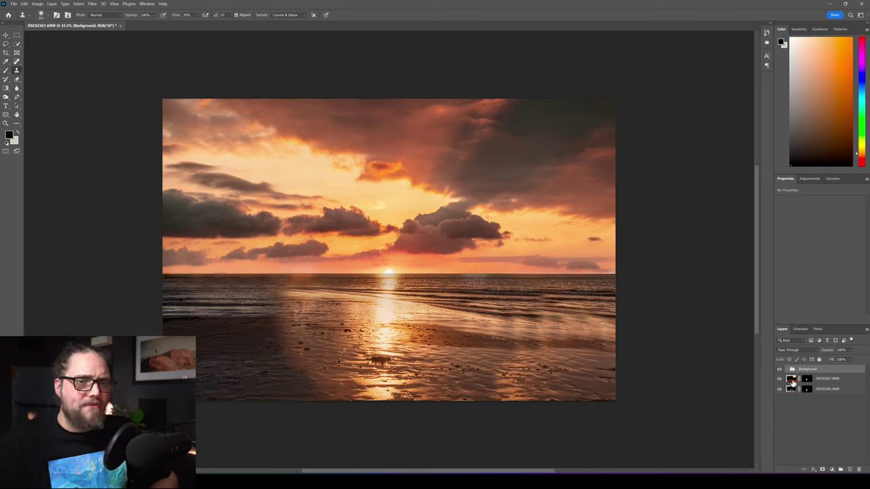
click(824, 379)
- Move both ARW figure layers above the Background group and nudge the figure lower
shift+click(831, 391)
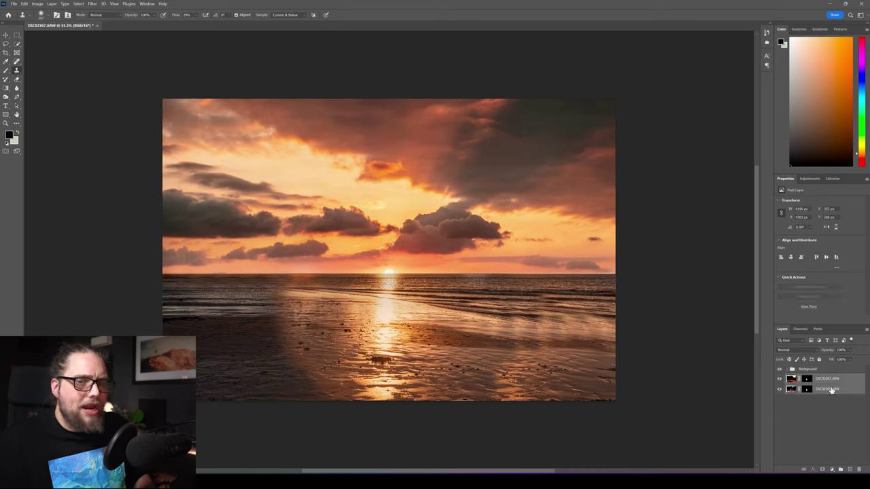
drag(830, 386, 832, 366)
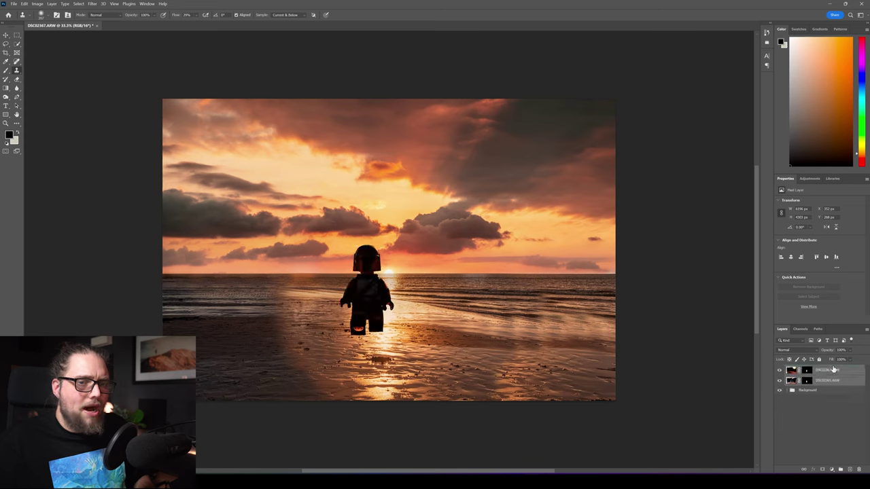
click(5, 34)
drag(376, 295, 375, 318)
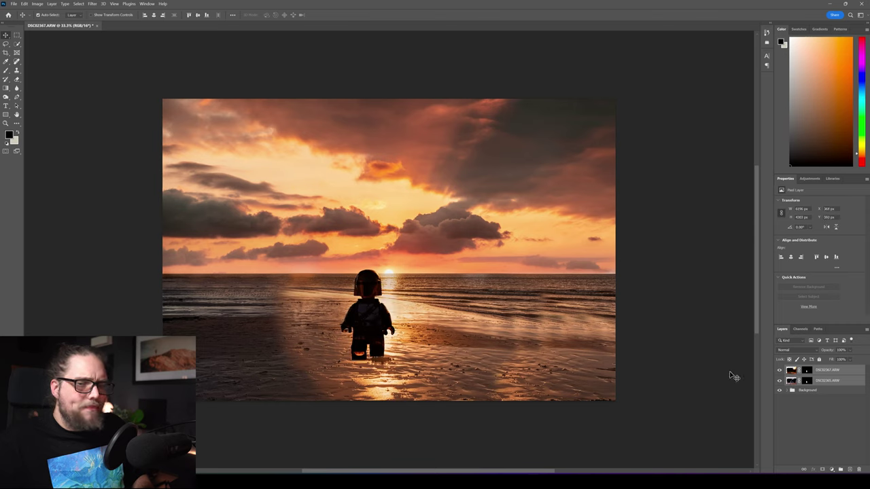
click(805, 419)
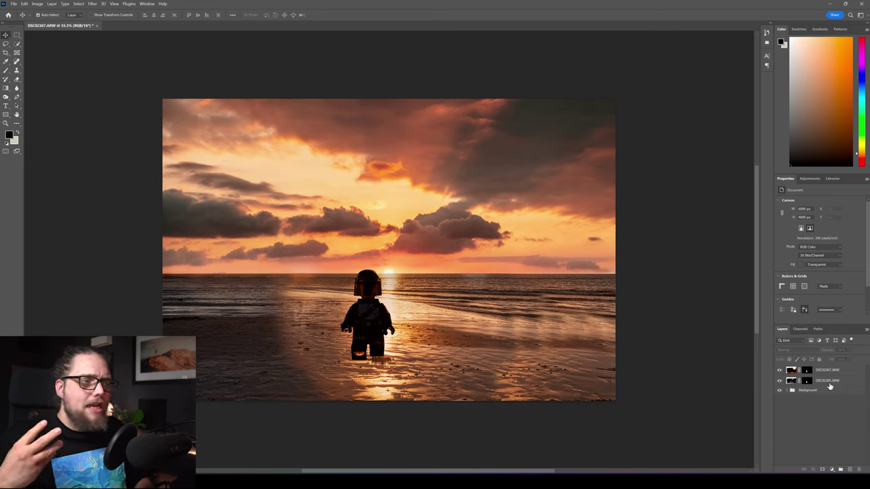
- Delete the layer masks from DSC02365.ARW and DSC02367.ARW
click(807, 382)
right_click(808, 384)
click(819, 402)
click(807, 371)
right_click(807, 371)
click(816, 393)
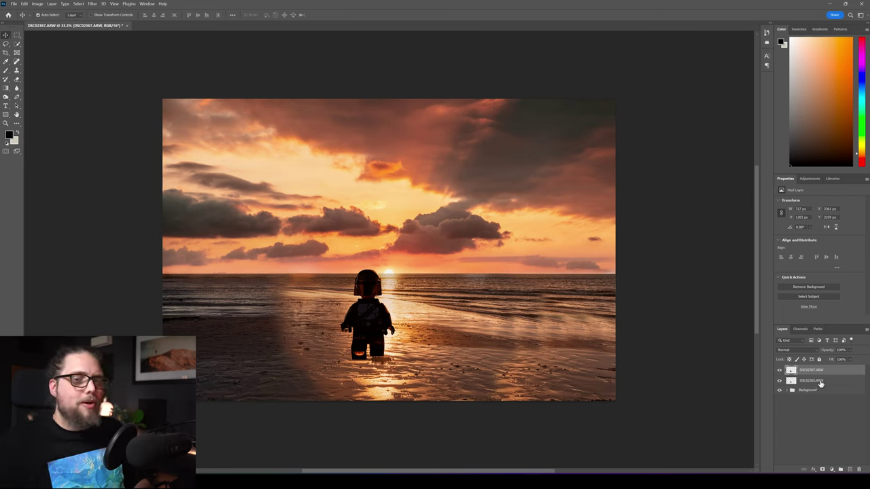
- Move DSC02365.ARW above DSC02367.ARW and give it an inverted, fully black layer mask
drag(824, 385, 830, 372)
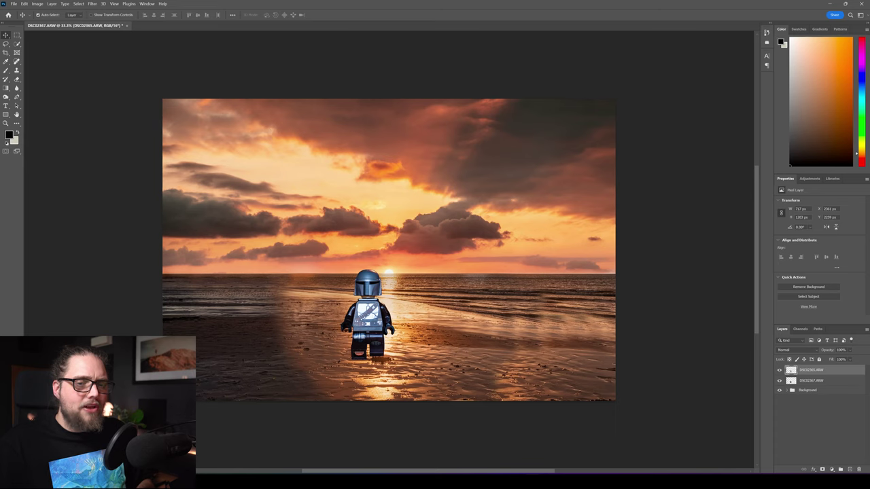
click(823, 470)
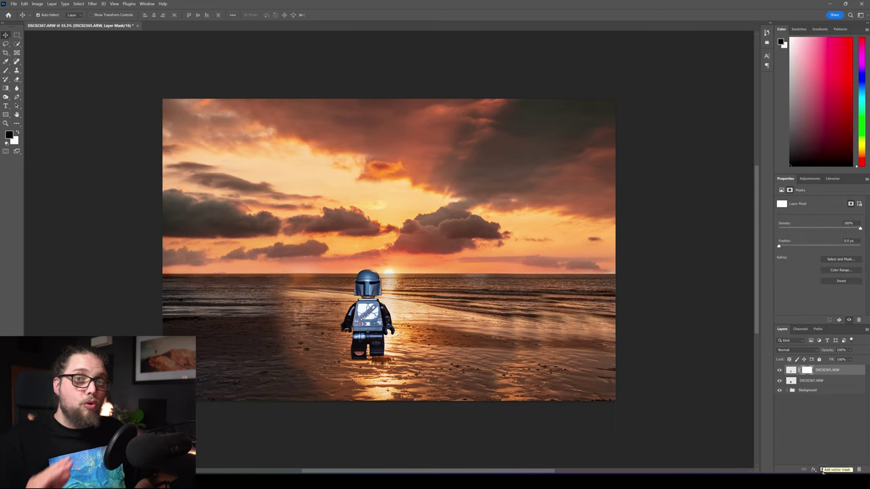
key(ctrl+i)
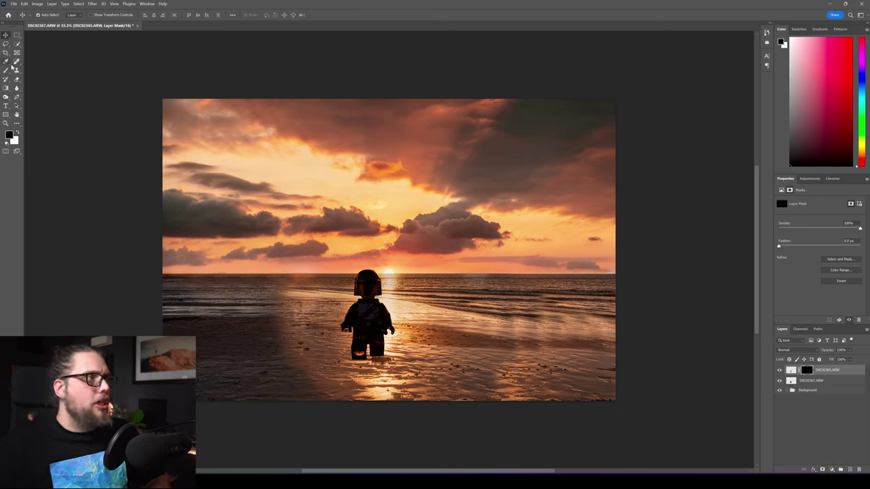
- Paint white with a helmet-sized brush on the DSC02365.ARW mask to reveal the lit helmet
click(8, 71)
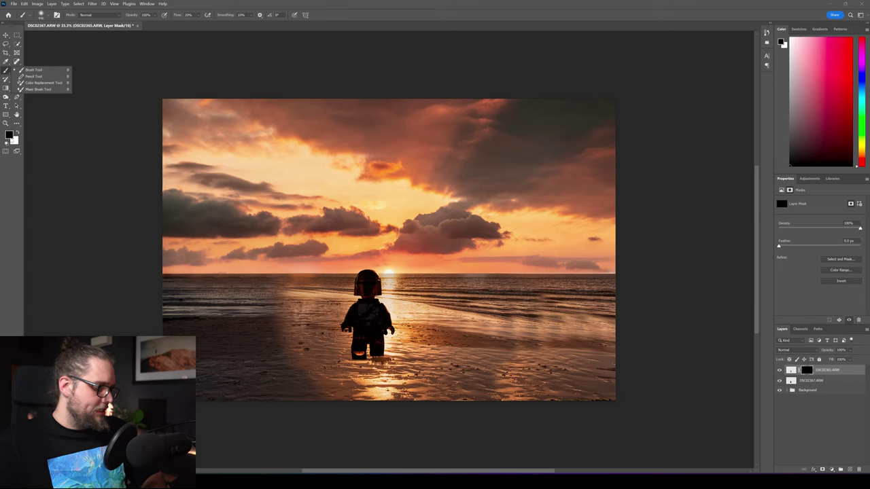
key(x)
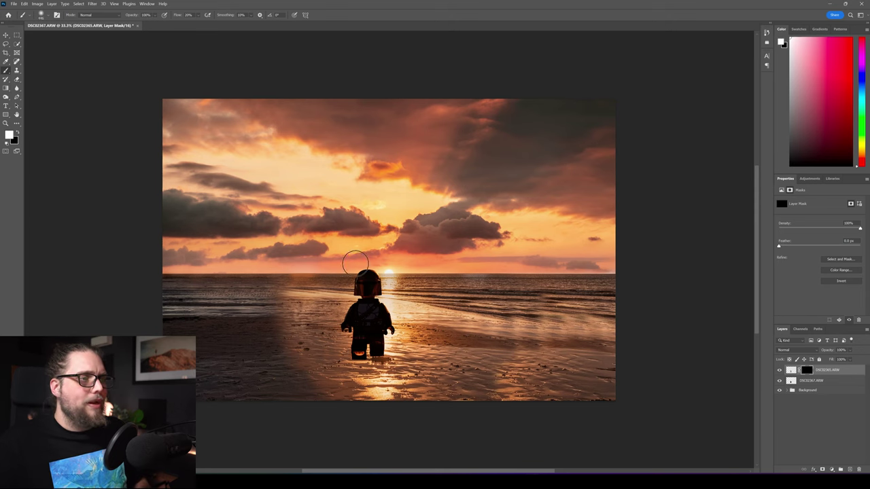
drag(363, 283, 373, 292)
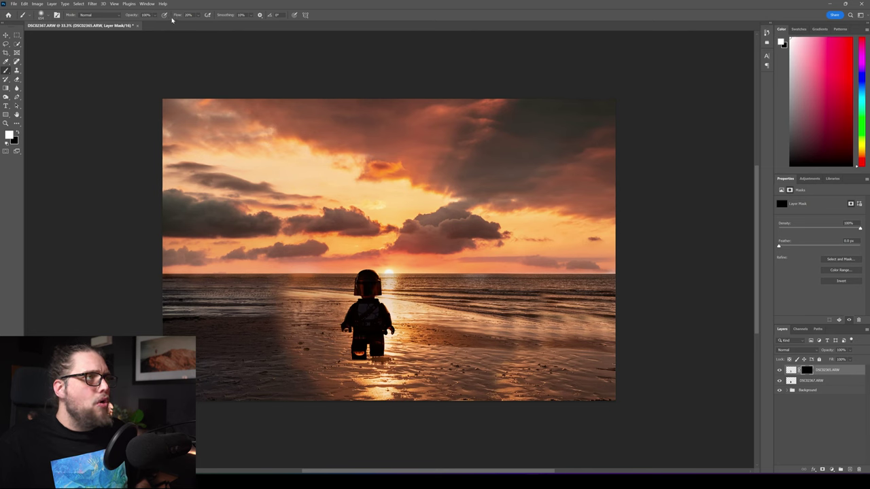
scroll(360, 289, up, 1)
scroll(370, 299, up, 3)
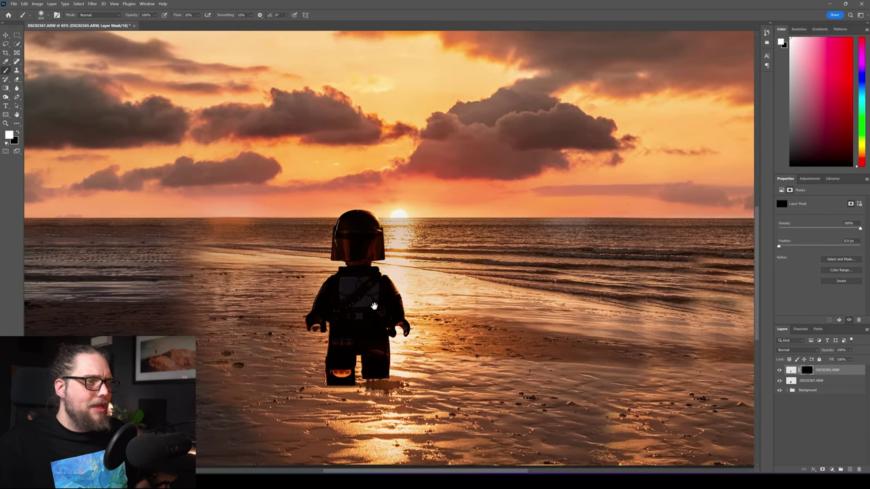
mouse_move(391, 227)
mouse_down()
mouse_move(363, 228)
mouse_move(383, 254)
mouse_move(376, 227)
mouse_move(389, 276)
mouse_move(385, 251)
mouse_move(369, 223)
mouse_move(387, 347)
mouse_move(389, 292)
mouse_move(400, 352)
mouse_move(381, 304)
mouse_move(389, 403)
mouse_move(351, 287)
mouse_move(353, 239)
mouse_move(397, 353)
mouse_move(412, 429)
mouse_move(392, 374)
mouse_move(363, 337)
mouse_move(370, 332)
mouse_move(374, 364)
mouse_up()
- Refine the mask in black over the left torso and around the helmet
key(x)
mouse_move(325, 301)
mouse_down()
mouse_move(329, 323)
mouse_move(331, 293)
mouse_move(340, 323)
mouse_move(333, 287)
mouse_move(340, 337)
mouse_move(338, 287)
mouse_move(354, 384)
mouse_up()
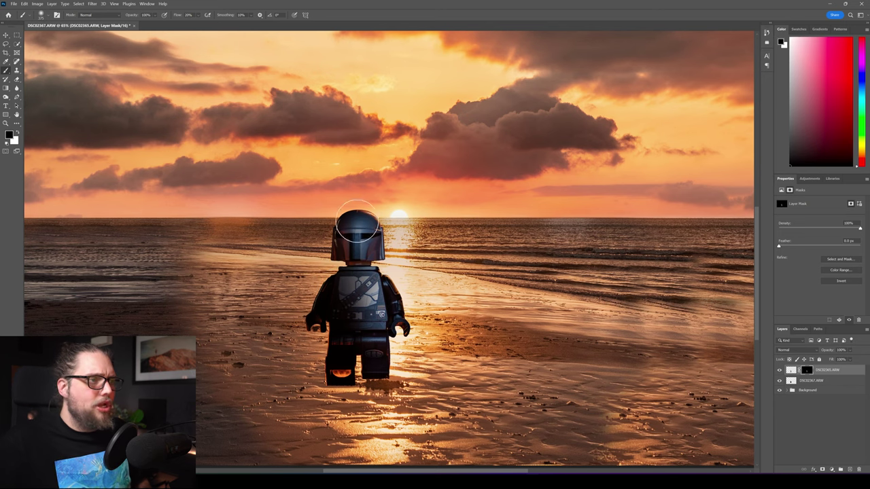
mouse_move(340, 252)
mouse_down()
mouse_move(348, 319)
mouse_move(308, 191)
mouse_move(341, 292)
mouse_move(332, 232)
mouse_move(349, 325)
mouse_up()
scroll(349, 325, down, 3)
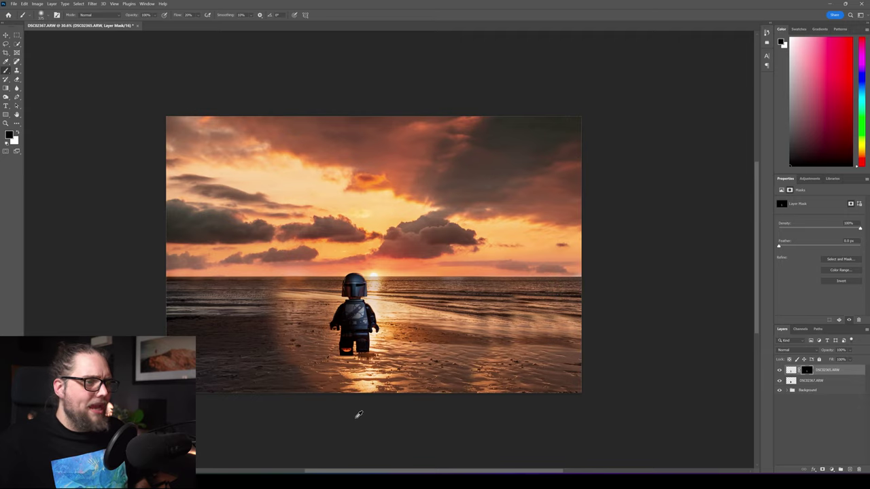
scroll(341, 347, up, 3)
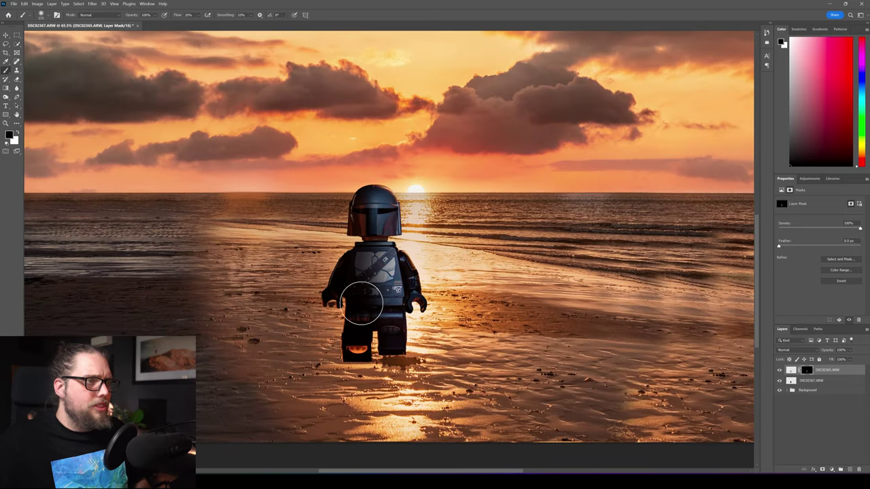
scroll(378, 331, down, 3)
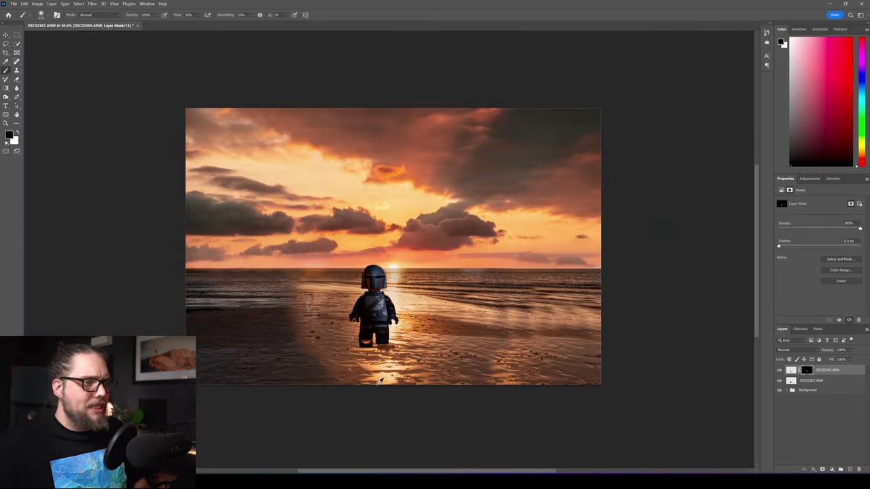
scroll(379, 398, up, 1)
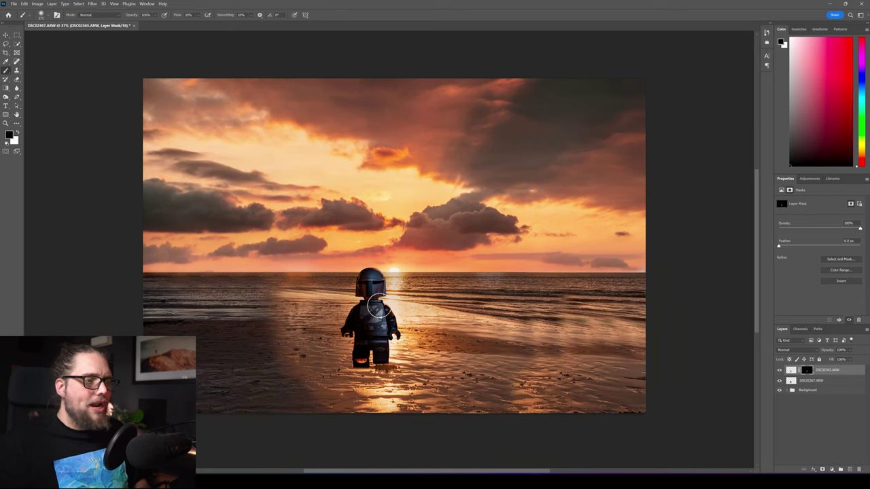
- Add a new Layer 1 lower in the stack and set the foreground colour to black
click(849, 471)
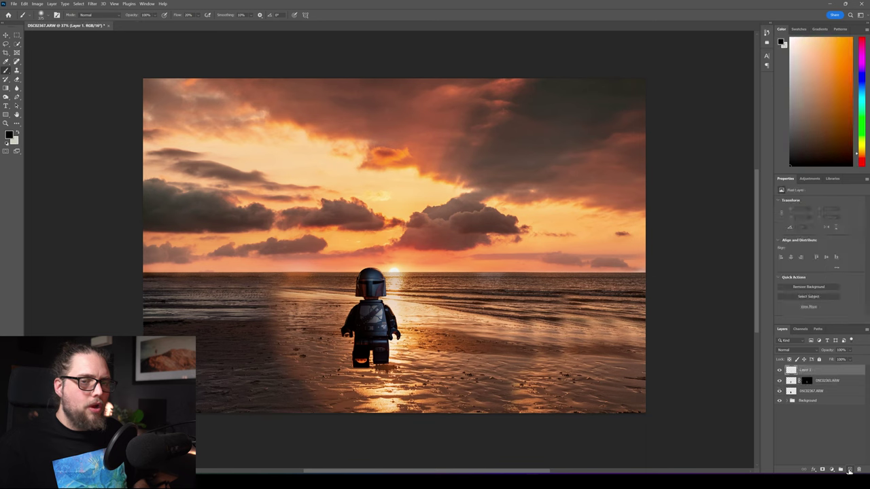
drag(830, 371, 833, 396)
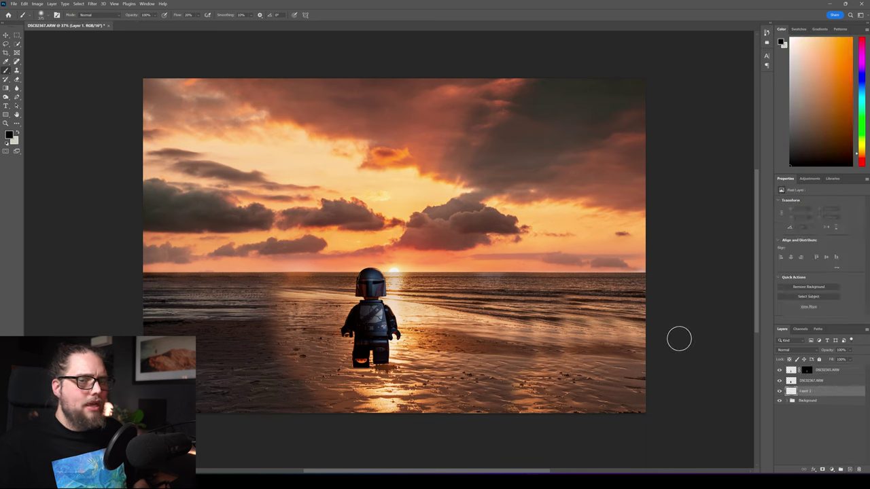
click(10, 135)
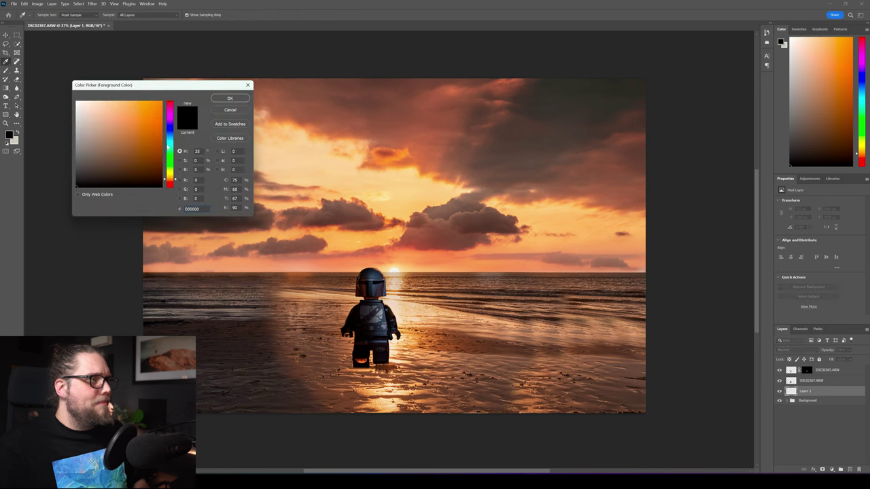
click(225, 102)
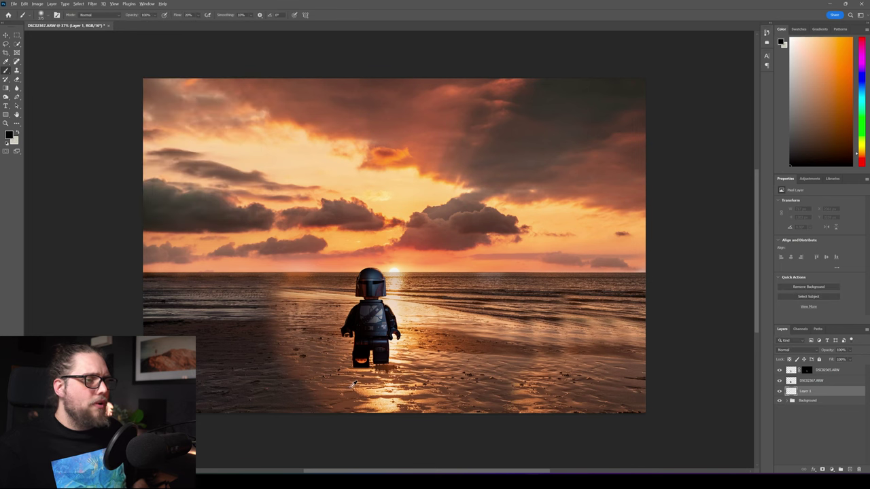
- Paint a soft black shadow under the figure's feet with a roughly 171 px brush
scroll(356, 387, up, 3)
scroll(356, 387, up, 2)
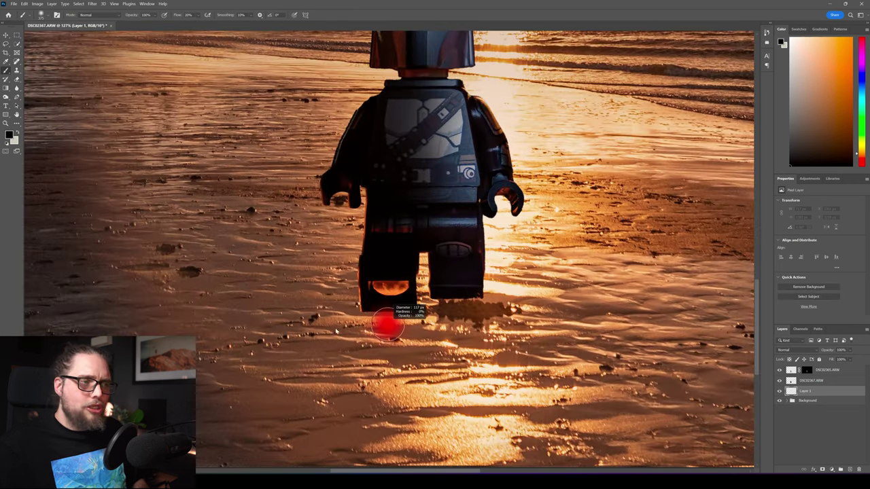
drag(373, 317, 361, 305)
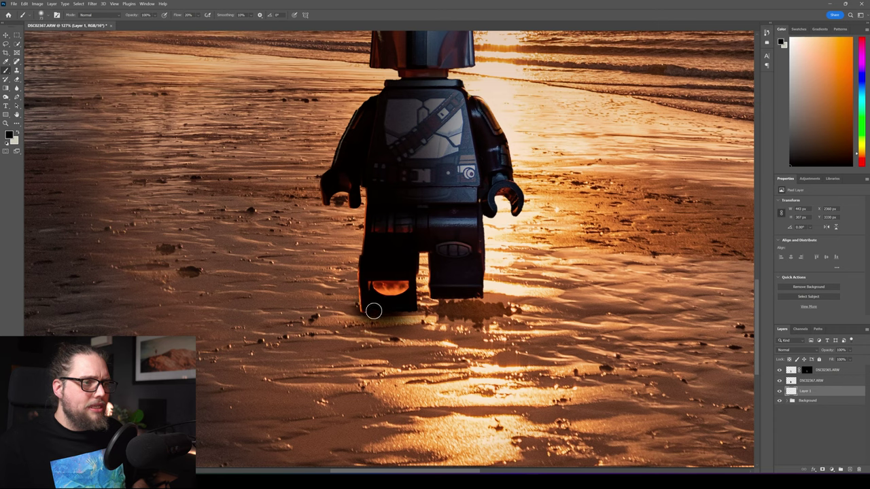
mouse_move(434, 300)
mouse_down()
mouse_move(474, 298)
mouse_move(429, 299)
mouse_move(479, 299)
mouse_move(442, 297)
mouse_up()
click(369, 320)
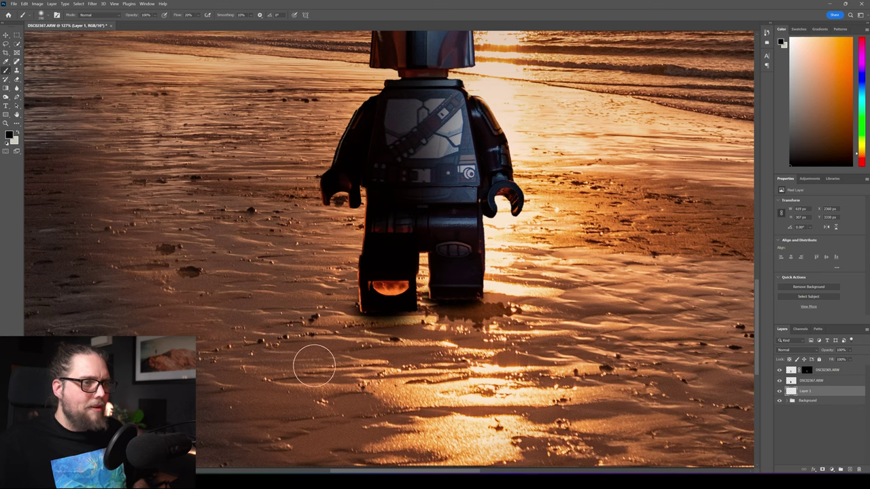
key(ctrl+0)
scroll(326, 373, up, 3)
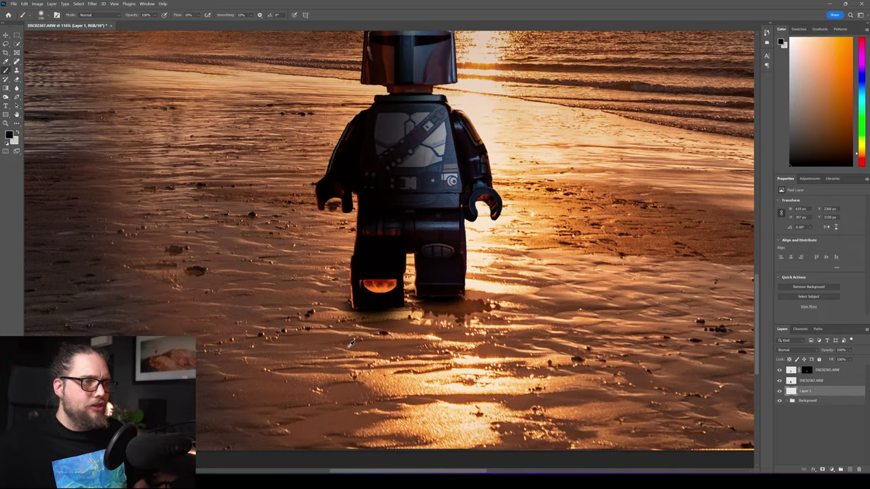
mouse_move(397, 316)
mouse_down()
mouse_move(353, 314)
mouse_move(447, 310)
mouse_move(389, 342)
mouse_move(406, 350)
mouse_move(395, 363)
mouse_move(354, 351)
mouse_move(358, 329)
mouse_move(322, 379)
mouse_move(382, 361)
mouse_move(380, 373)
mouse_move(410, 398)
mouse_move(426, 374)
mouse_move(421, 359)
mouse_move(362, 416)
mouse_move(338, 408)
mouse_move(345, 370)
mouse_move(340, 406)
mouse_up()
key(bracketright)
key(bracketright)
key(bracketright)
key(bracketright)
key(bracketright)
key(bracketleft)
key(bracketleft)
- View the whole image and toggle Layer 1 off and on to compare the shadow
key(ctrl+0)
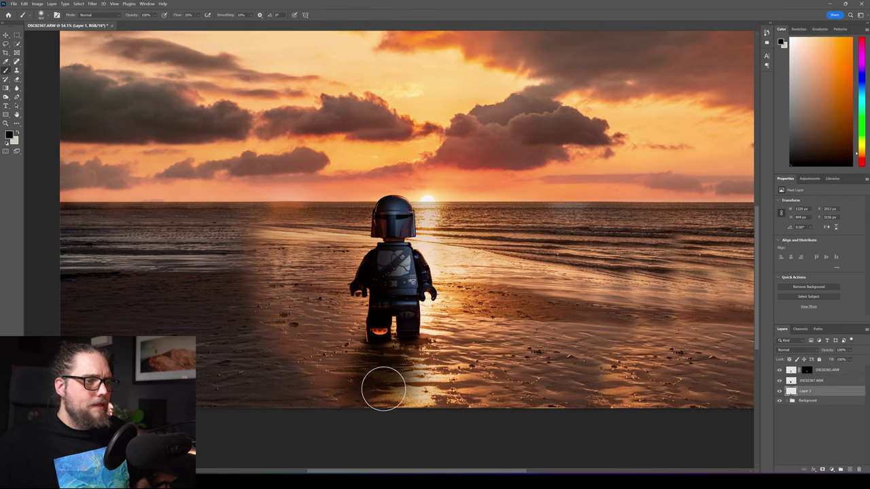
key(ctrl+minus)
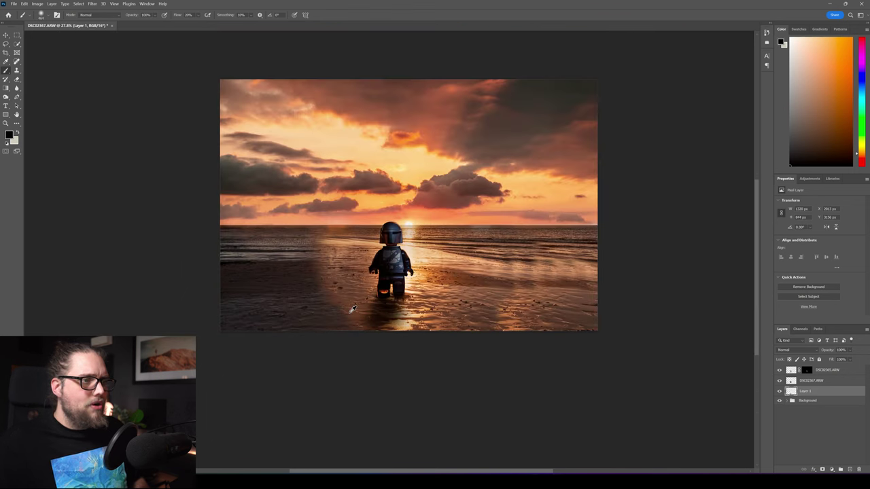
scroll(353, 309, up, 4)
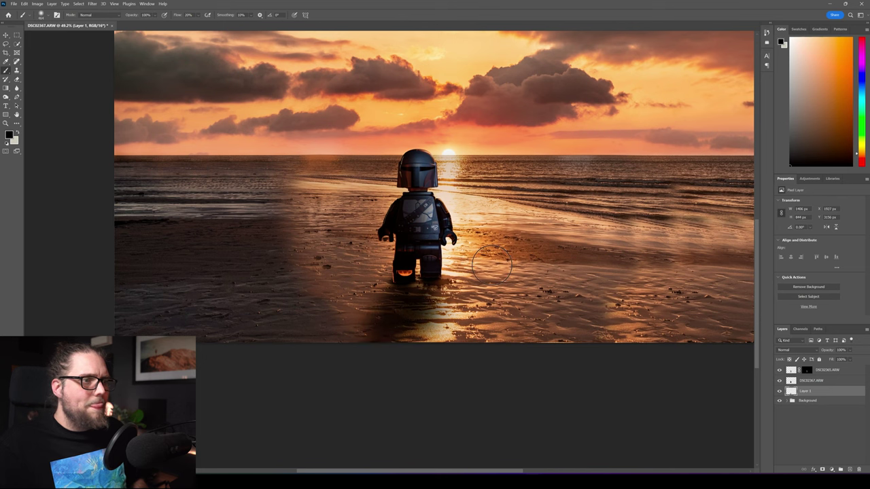
scroll(389, 276, down, 3)
drag(326, 242, 294, 248)
click(780, 392)
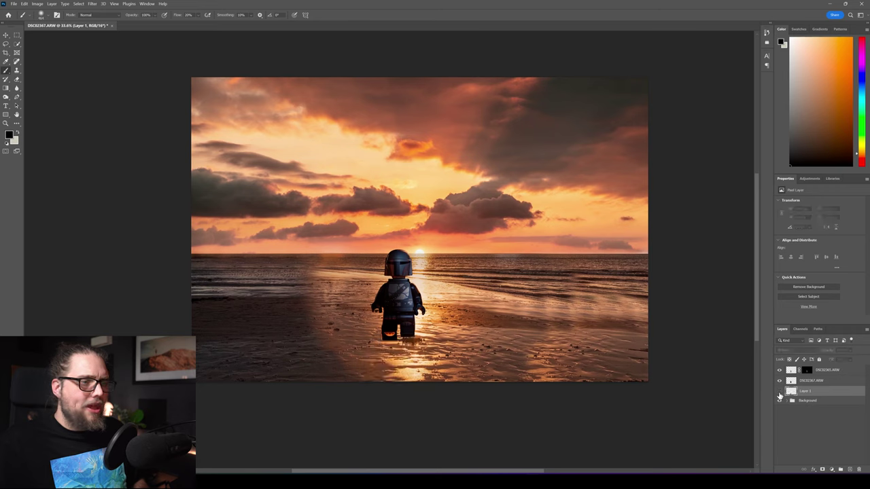
click(780, 392)
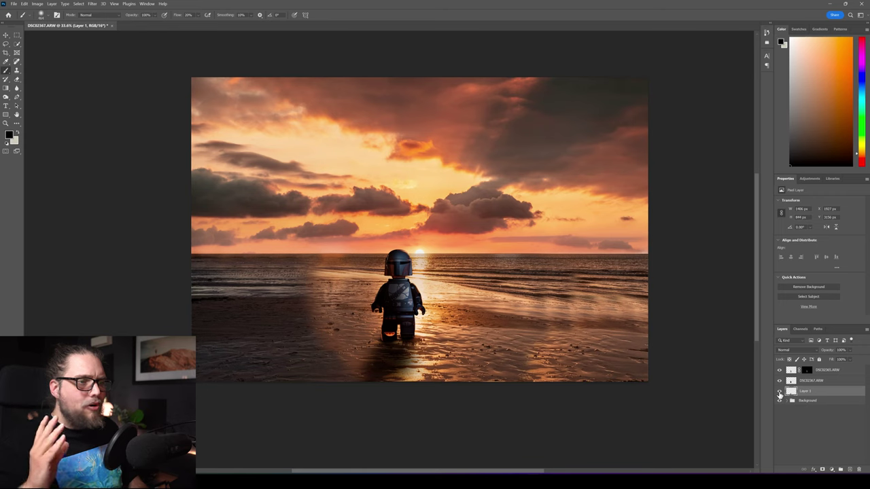
click(790, 425)
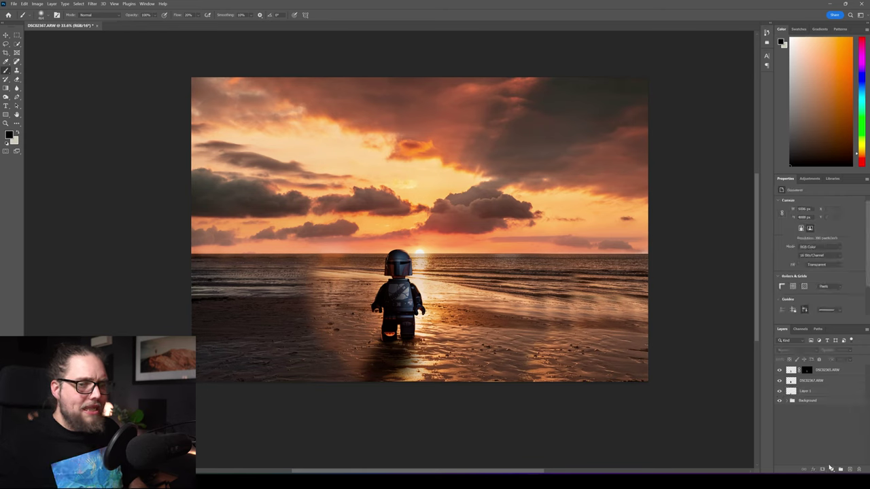
- Add a new layer and set the foreground to a saturated, bright orange sampled from the sky
click(851, 469)
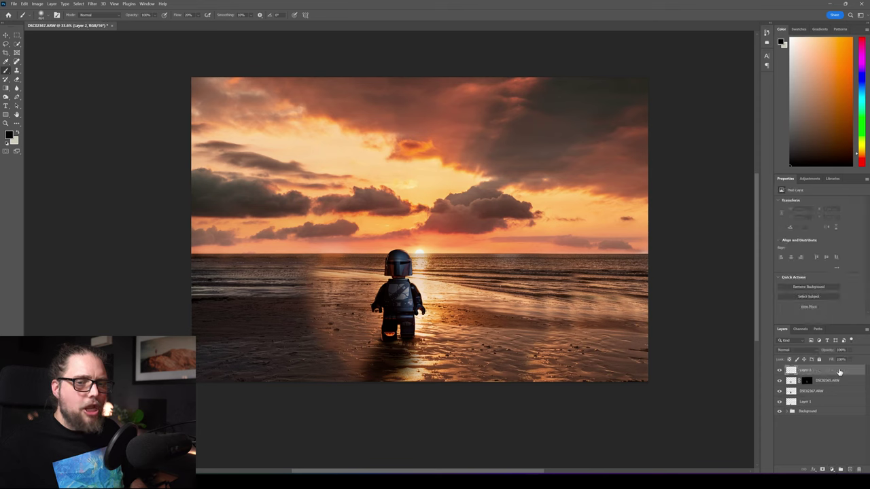
alt+click(433, 193)
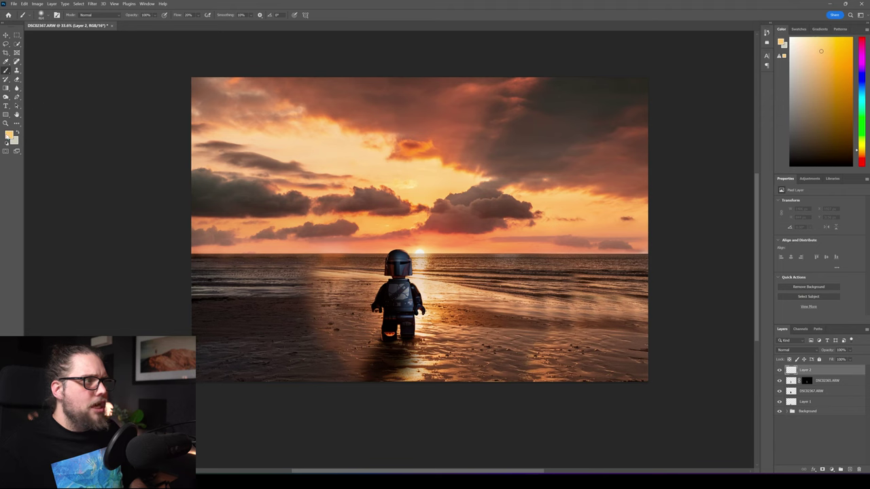
click(9, 135)
drag(145, 115, 143, 114)
drag(174, 179, 175, 182)
drag(149, 102, 152, 95)
click(226, 99)
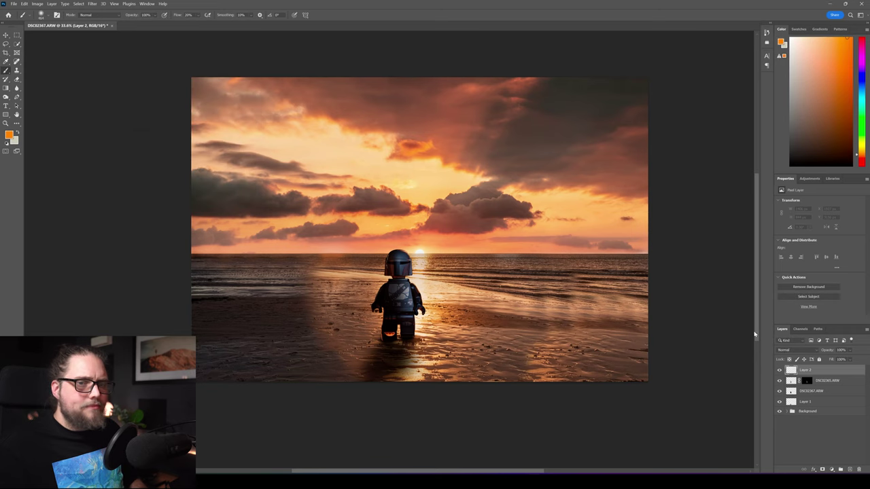
- Group the DSC02365.ARW and DSC02367.ARW layers into a group named 'Mando'
click(829, 382)
click(826, 391)
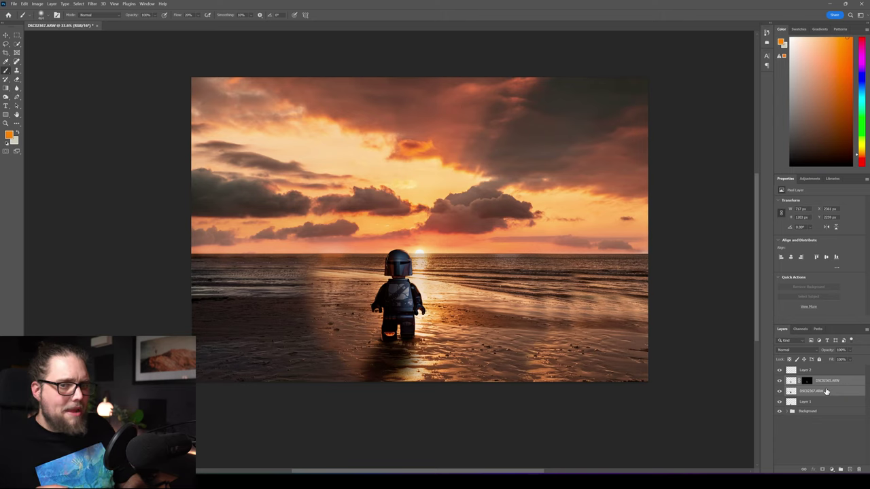
key(ctrl+g)
double_click(805, 379)
text(Mando)
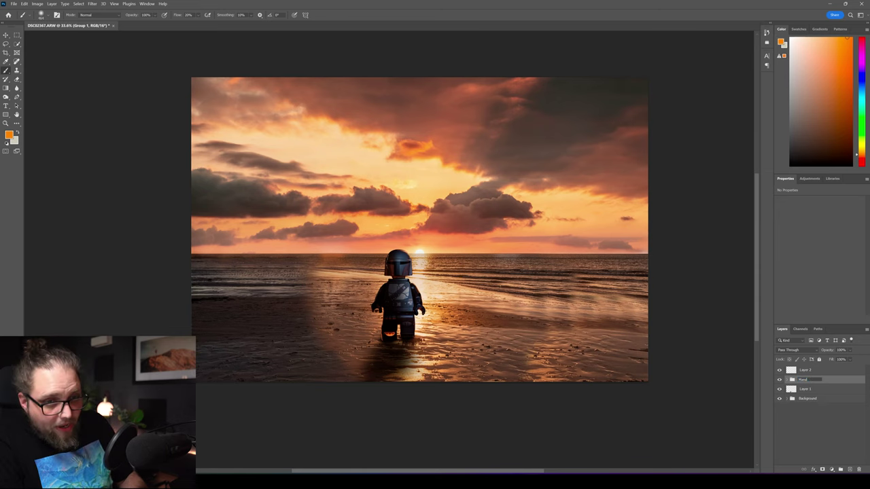
key(Return)
click(811, 370)
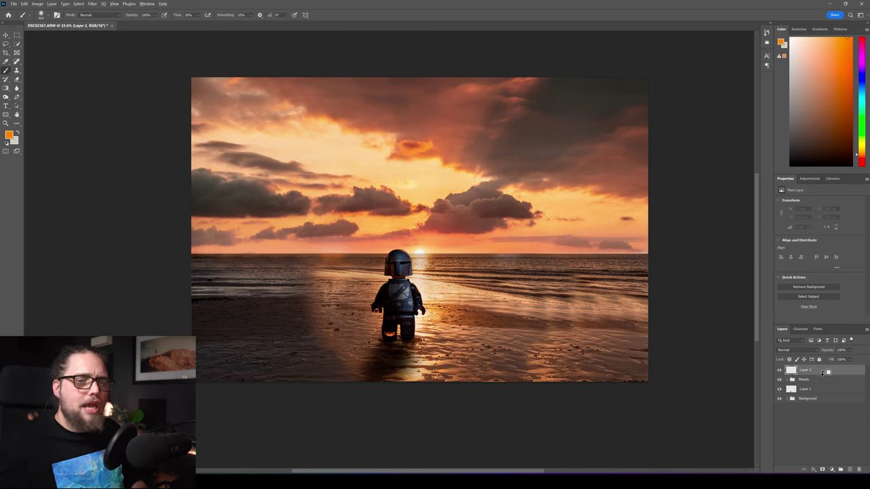
- Clip Layer 2 to the Mando group, raise brush flow and size the brush to about 120 px
drag(823, 374, 824, 382)
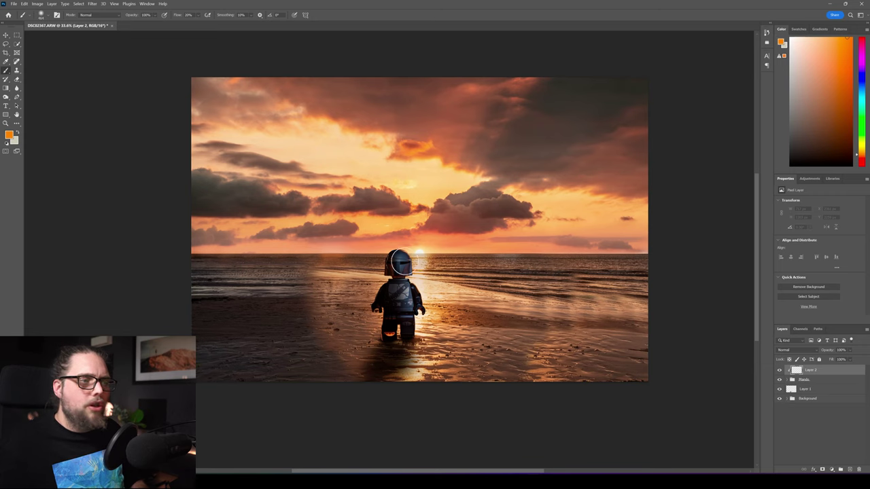
mouse_move(407, 258)
mouse_down()
mouse_move(372, 272)
mouse_move(411, 289)
mouse_move(354, 323)
mouse_up()
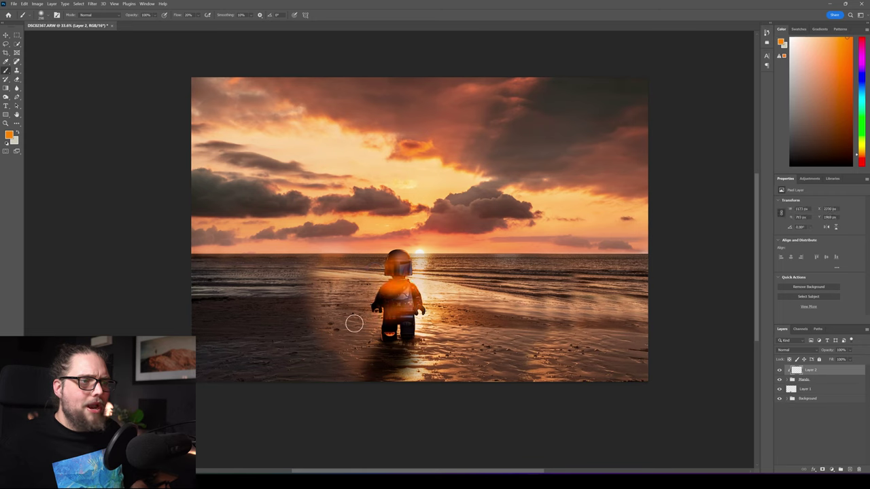
key(ctrl+z)
key(ctrl+z)
drag(178, 17, 196, 18)
key(Return)
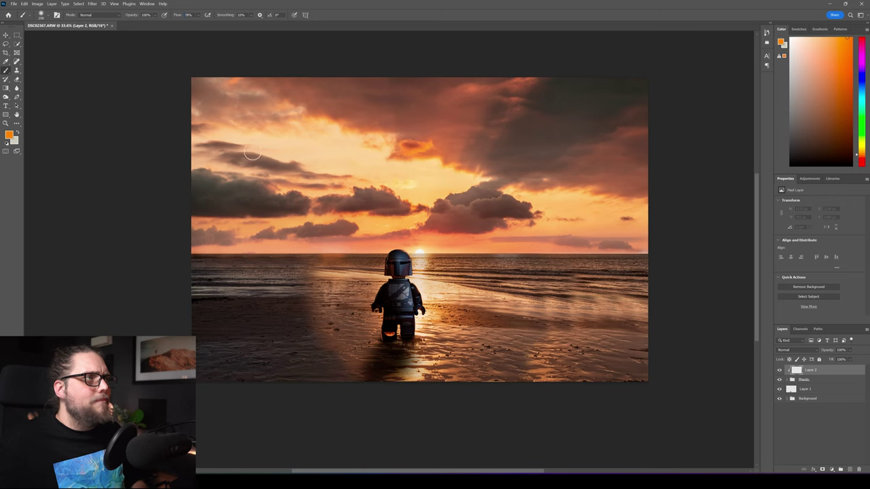
drag(393, 263, 393, 267)
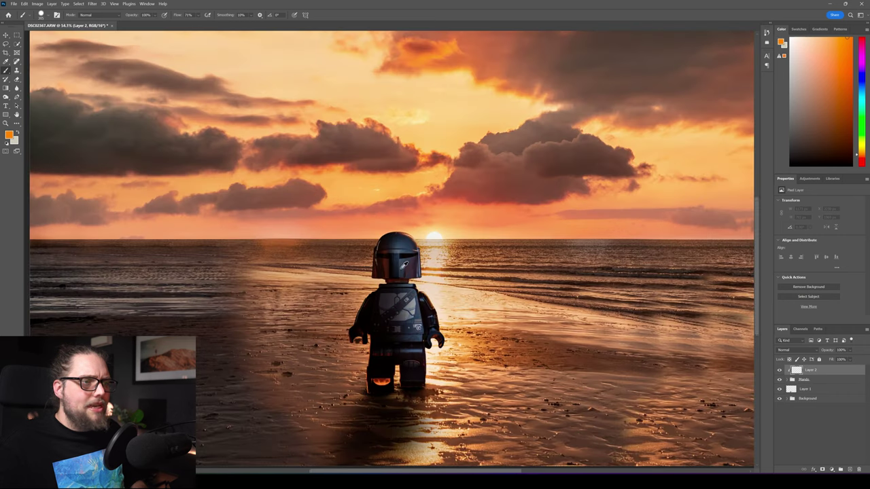
scroll(398, 266, up, 2)
drag(459, 255, 408, 256)
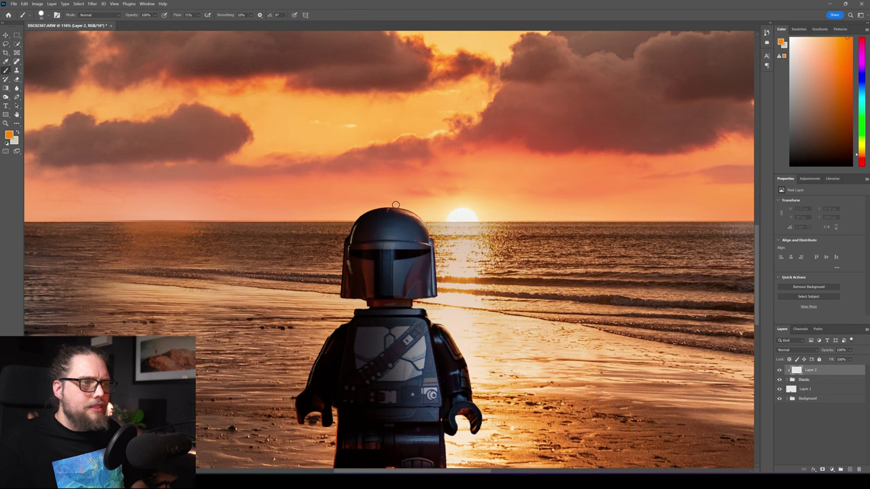
- Paint orange glow along the helmet and hand edges, then lower Layer 2 to 75% opacity
mouse_move(430, 228)
mouse_down()
mouse_move(432, 240)
mouse_move(431, 232)
mouse_up()
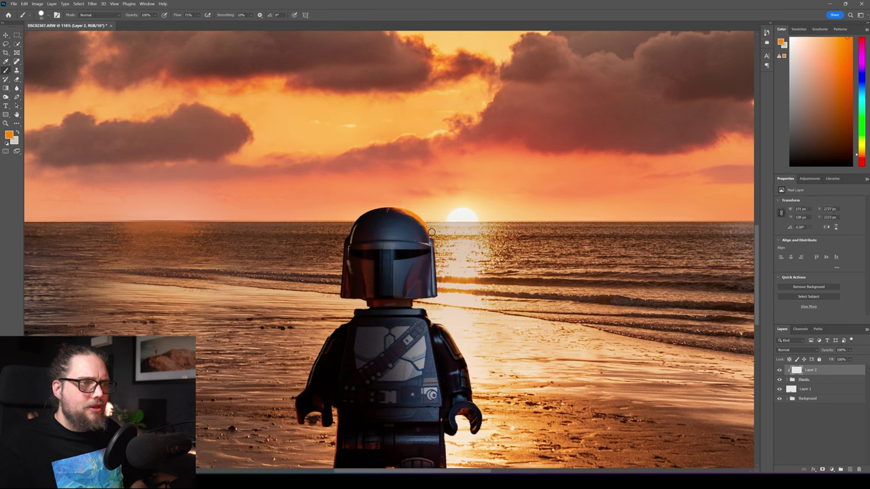
drag(439, 274, 440, 265)
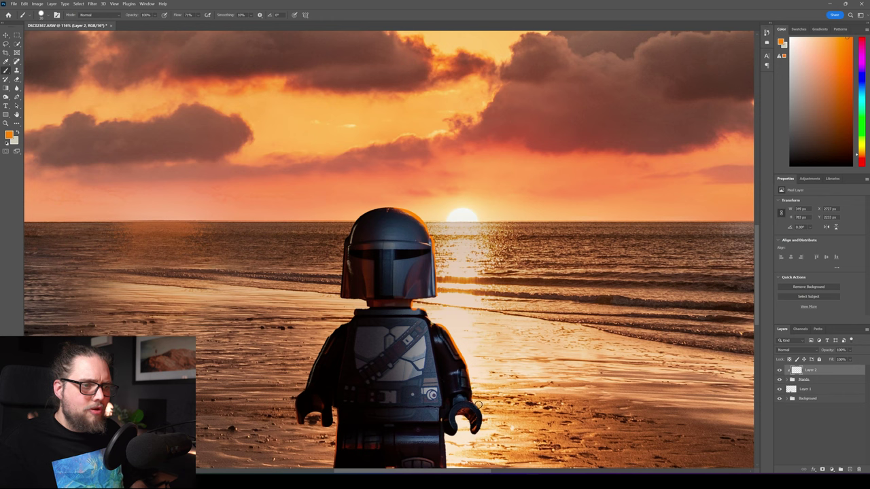
drag(488, 435, 478, 399)
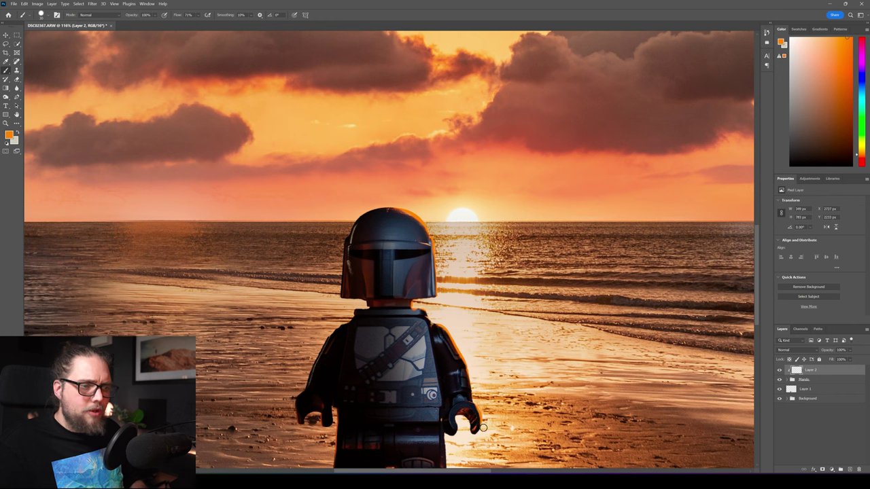
scroll(478, 437, down, 3)
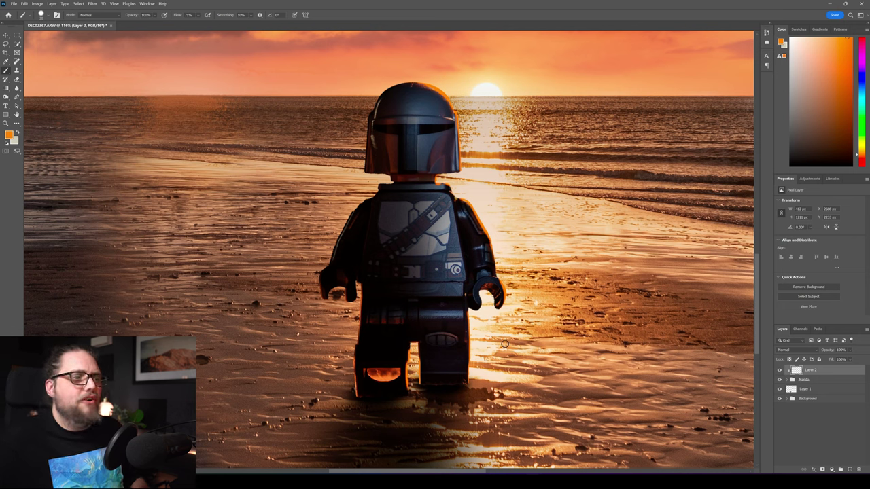
scroll(507, 342, down, 5)
scroll(497, 343, down, 3)
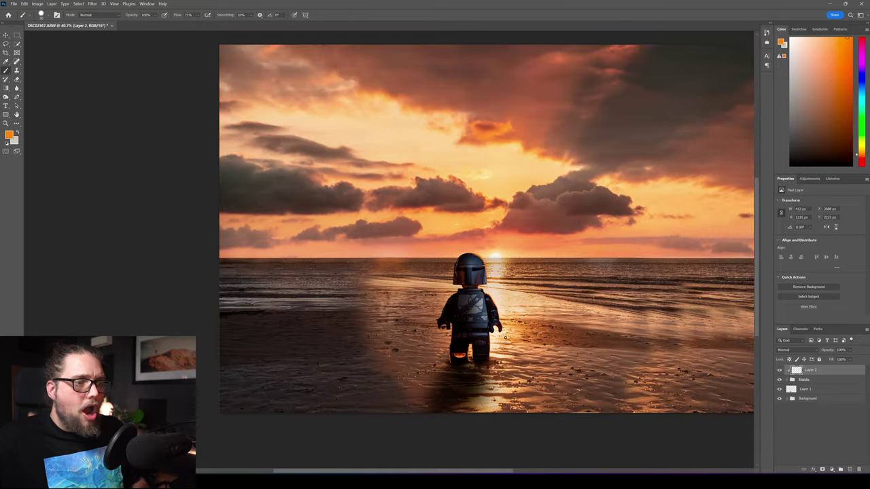
drag(830, 354, 826, 352)
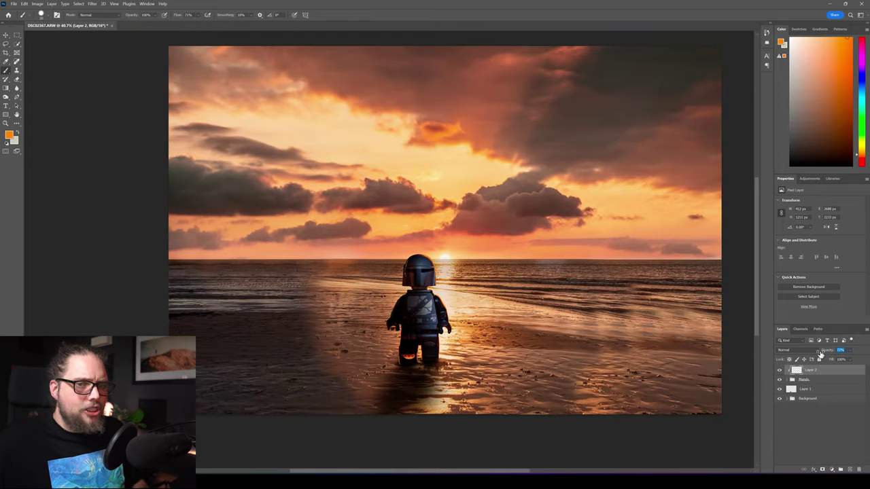
scroll(422, 245, down, 2)
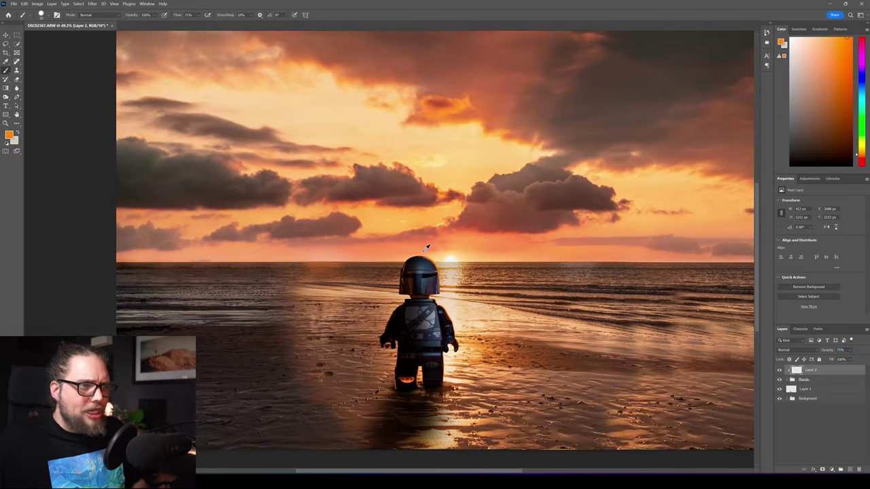
- Add an Exposure layer clipped to Layer 2 at +1.72 and invert its mask to black
click(832, 471)
click(838, 389)
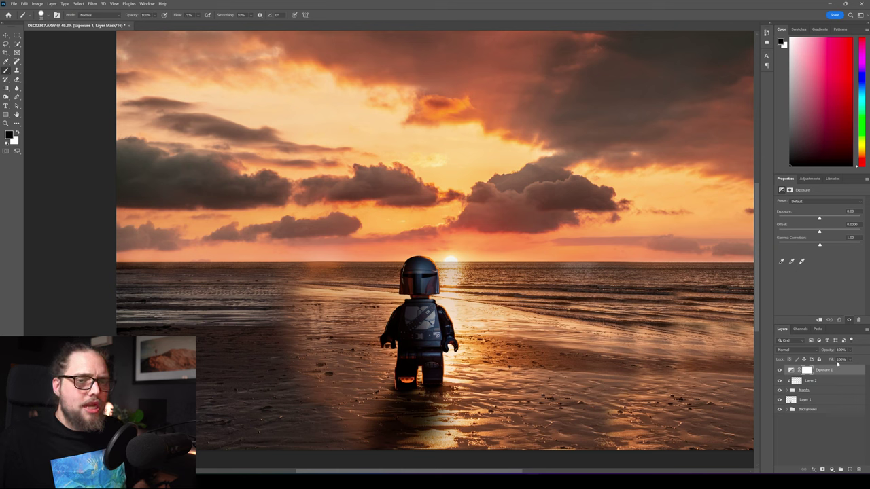
alt+click(838, 374)
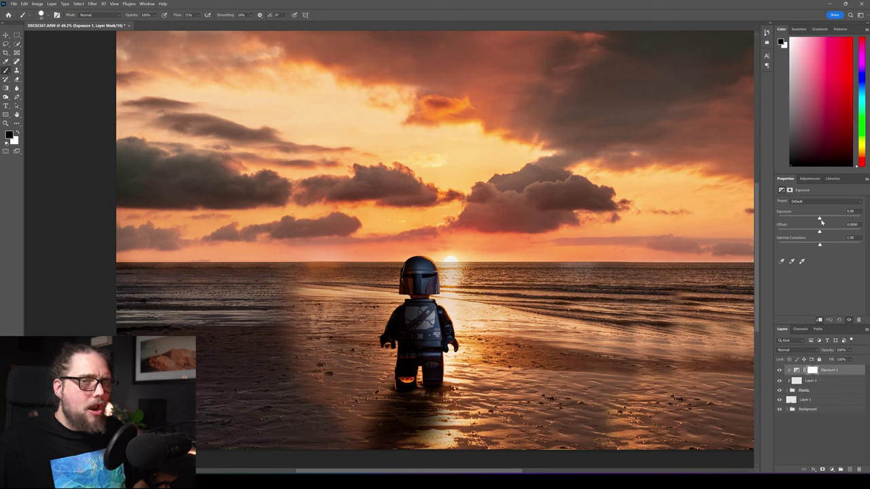
drag(820, 221, 843, 221)
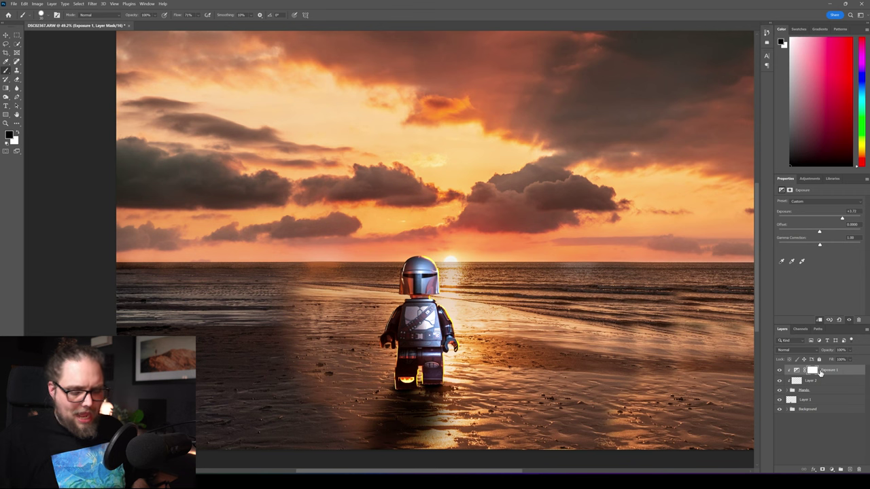
key(ctrl+i)
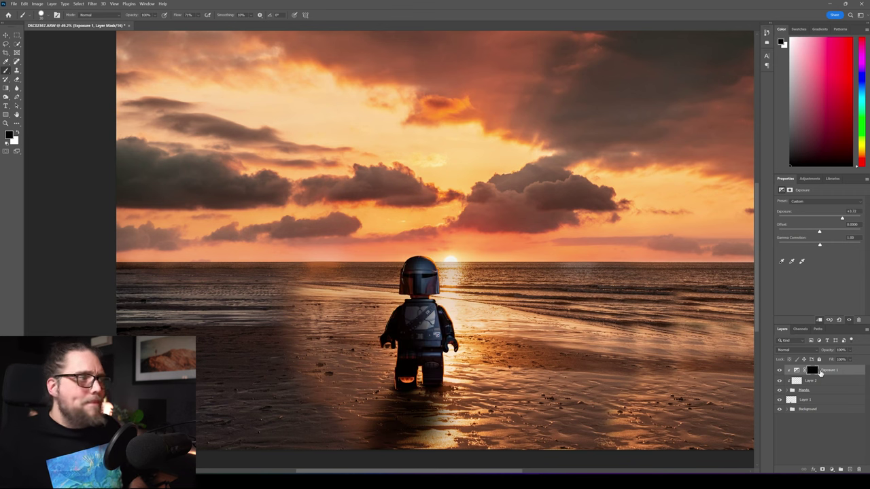
- Set up a small white brush, toggle Exposure 1 to compare, then switch to Lightroom Classic
key(x)
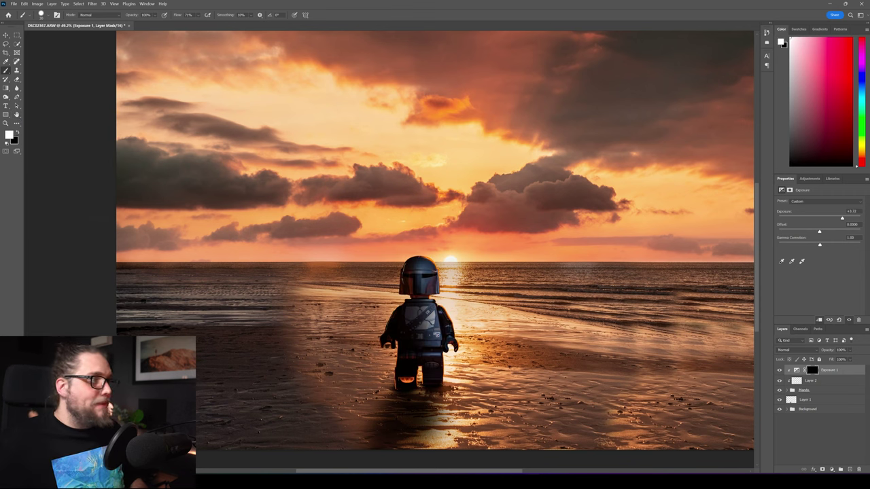
scroll(453, 314, up, 3)
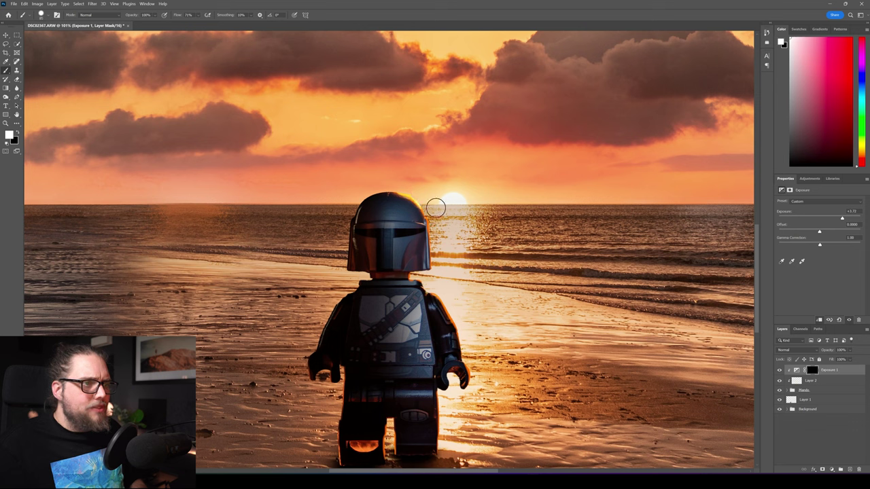
alt+right_click(458, 223)
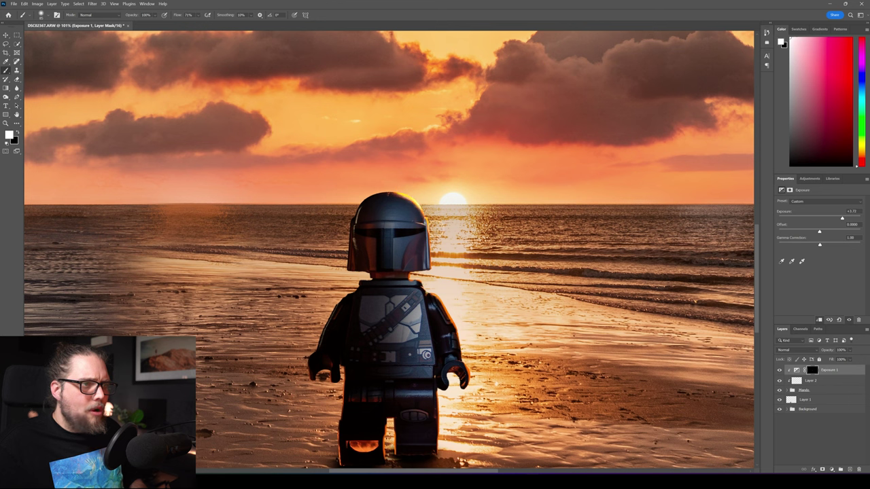
alt+right_click(428, 270)
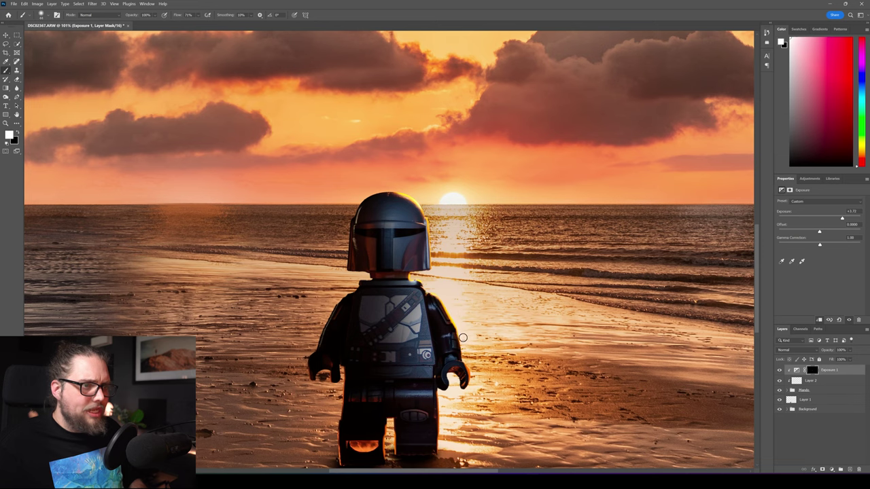
scroll(466, 352, down, 3)
scroll(527, 317, down, 3)
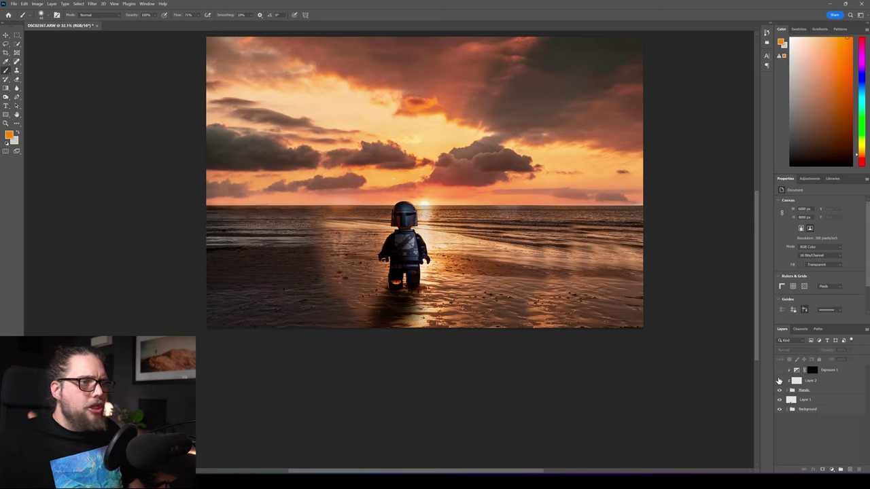
click(780, 371)
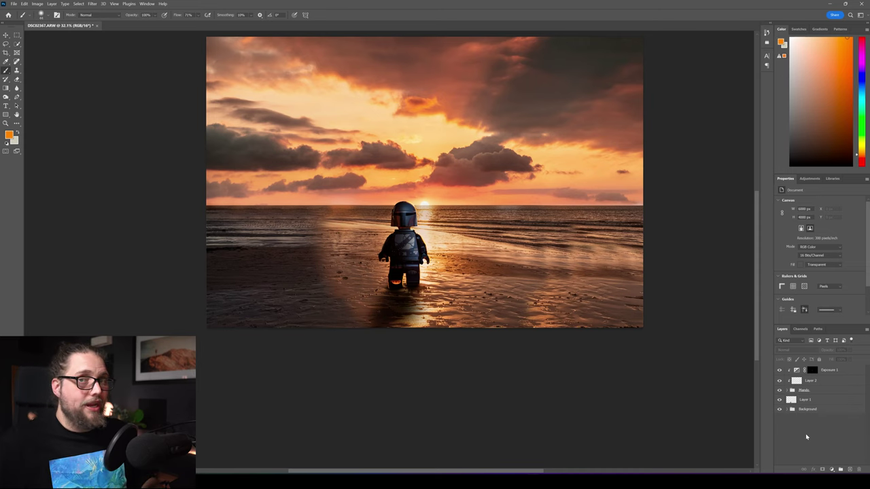
click(500, 468)
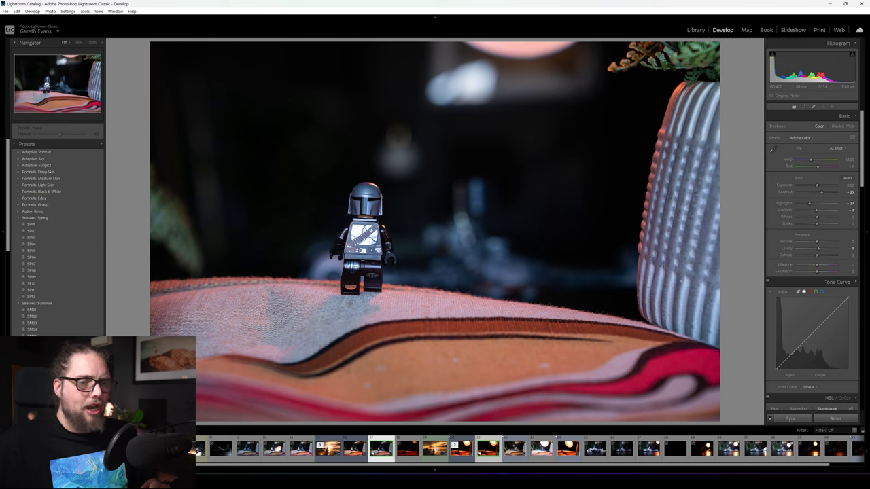
- Select the bright and dark speeder photos and open them as layers in Photoshop
click(859, 463)
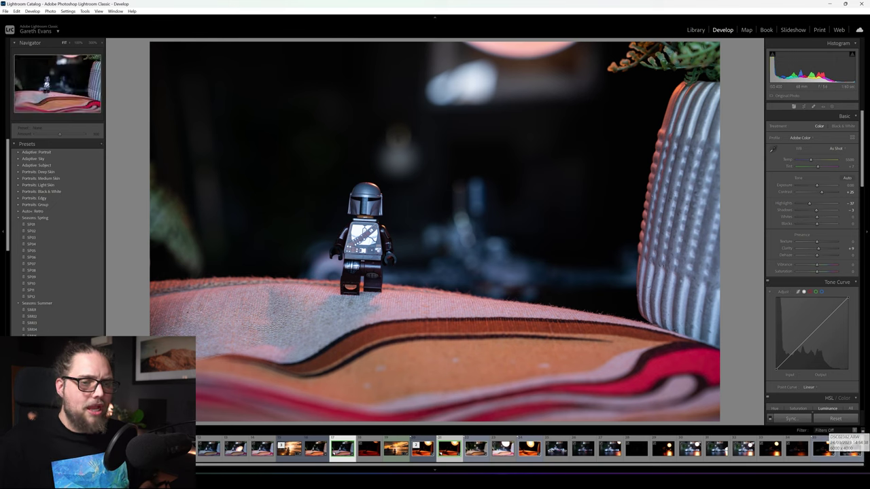
click(847, 456)
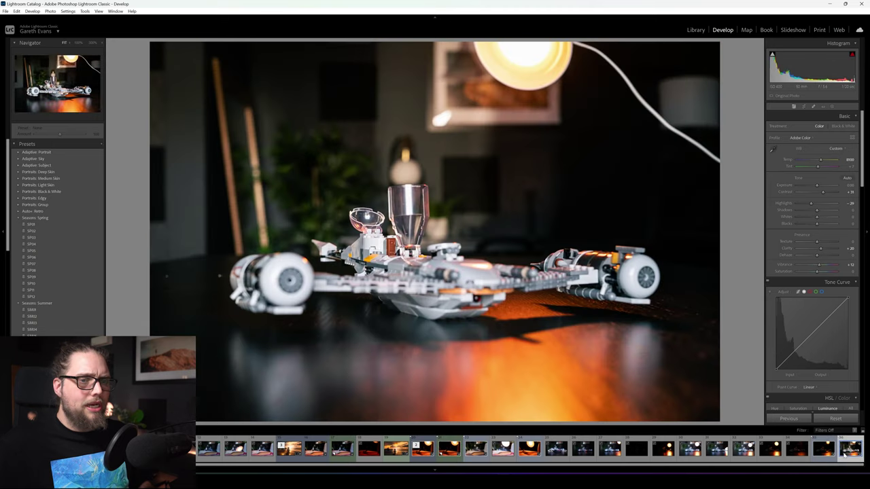
click(824, 450)
right_click(850, 450)
mouse_move(802, 283)
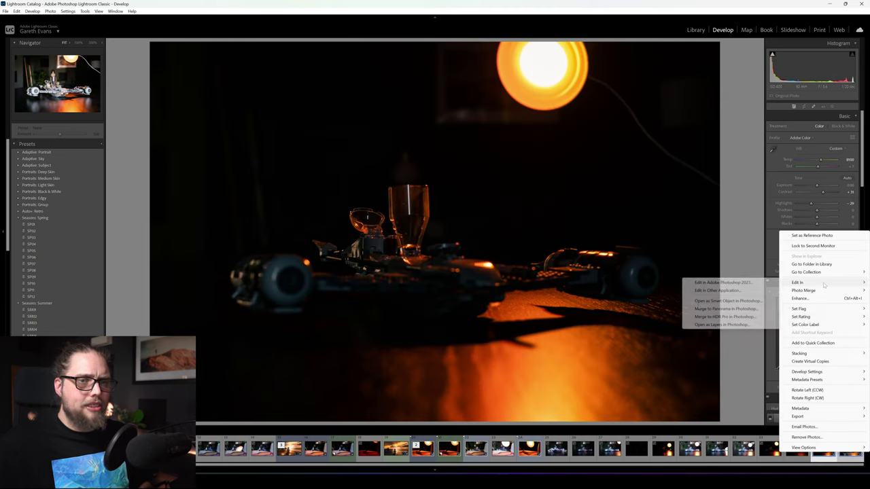
click(720, 325)
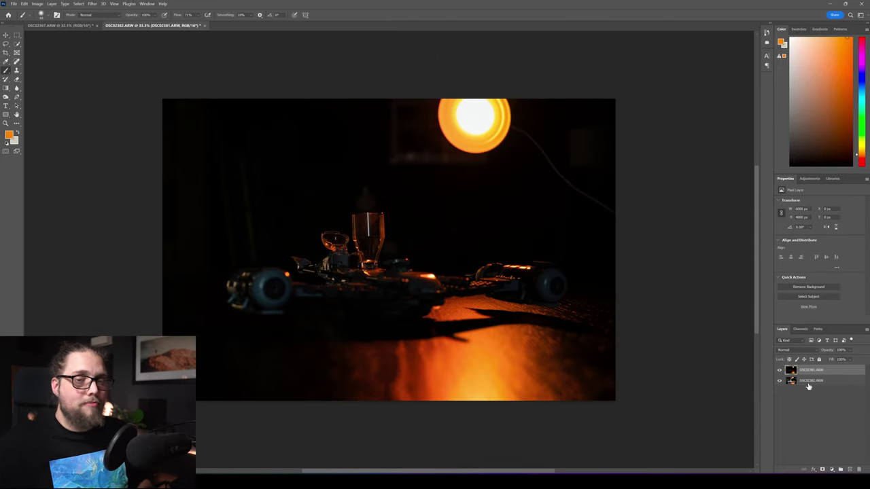
- Move both speeder layers into the sunset document, close the speeder file unsaved, bright shot on top
shift+click(811, 382)
drag(119, 49, 529, 277)
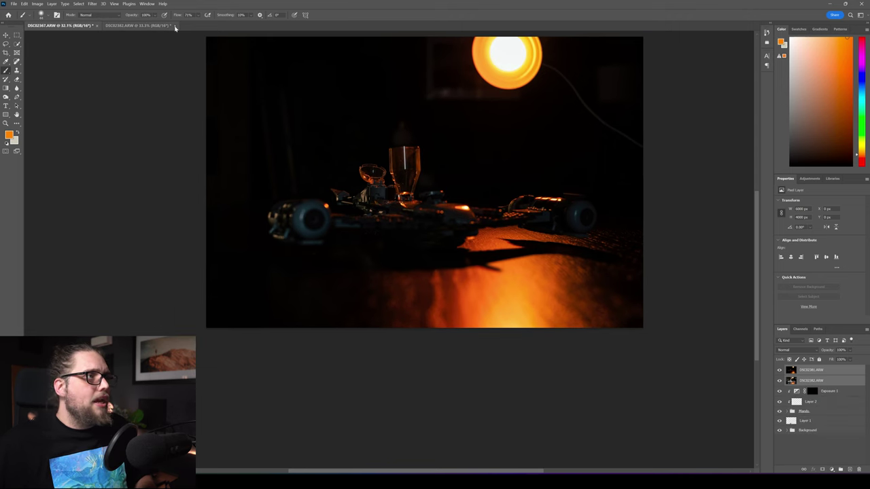
click(174, 25)
click(462, 179)
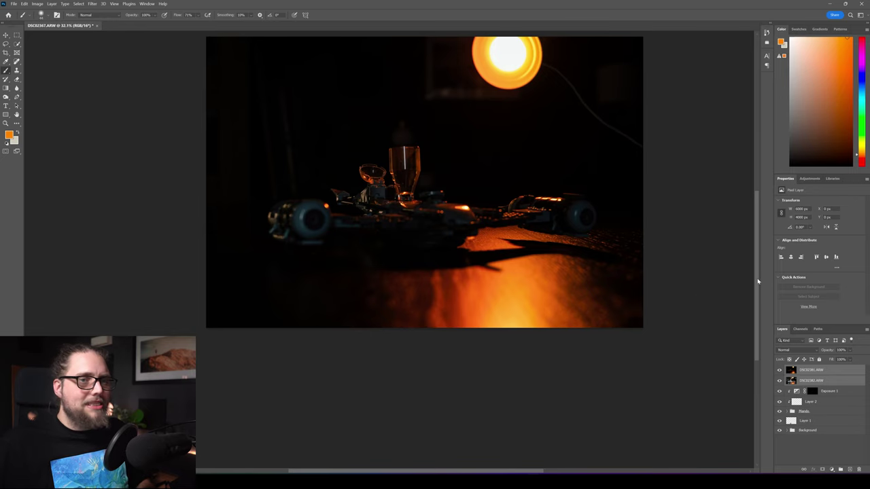
click(792, 380)
drag(778, 378, 815, 370)
- Mask the speeder with Select Subject, copy the mask to the darker layer, and show the beach layers
click(17, 45)
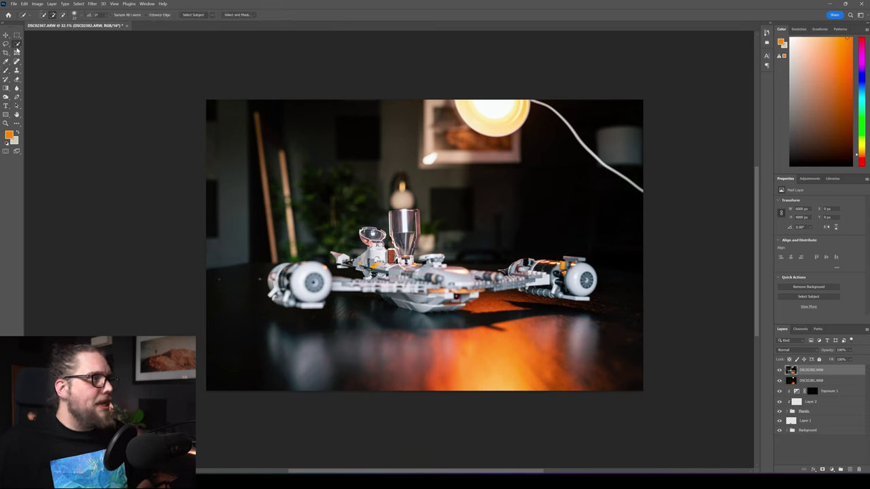
click(211, 15)
click(235, 29)
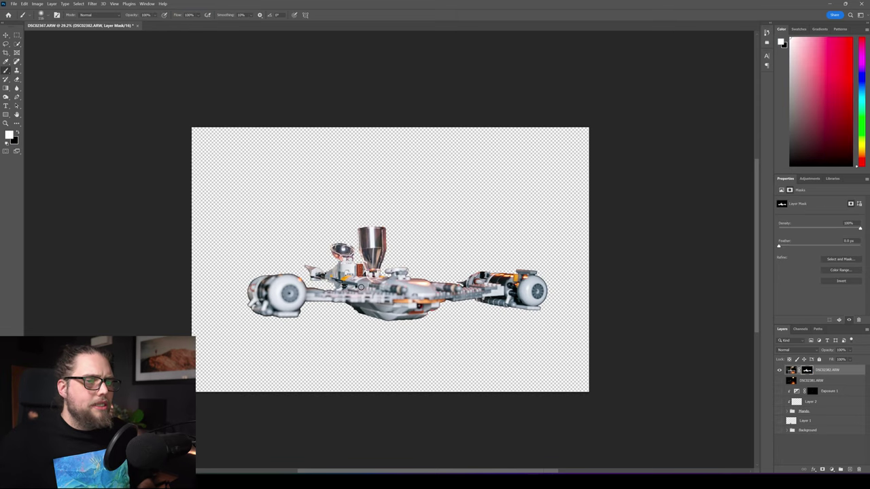
drag(807, 372, 800, 384)
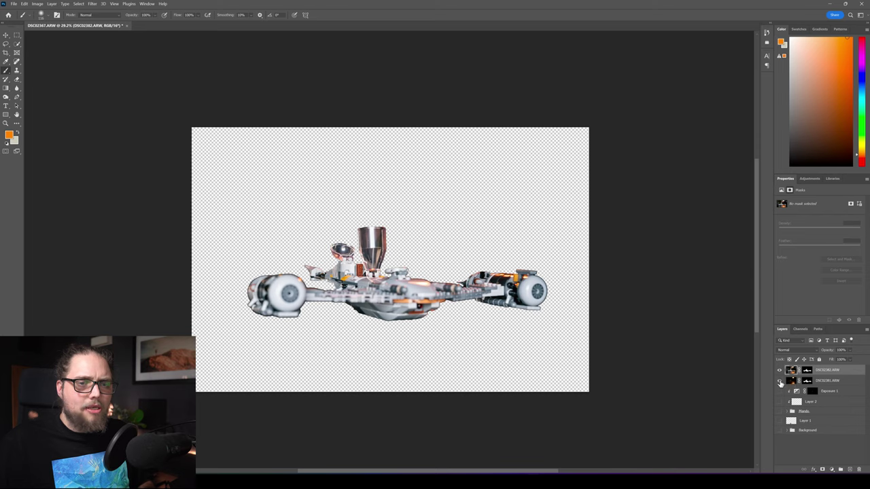
click(779, 371)
click(779, 370)
drag(779, 393, 780, 435)
click(828, 373)
shift+click(832, 382)
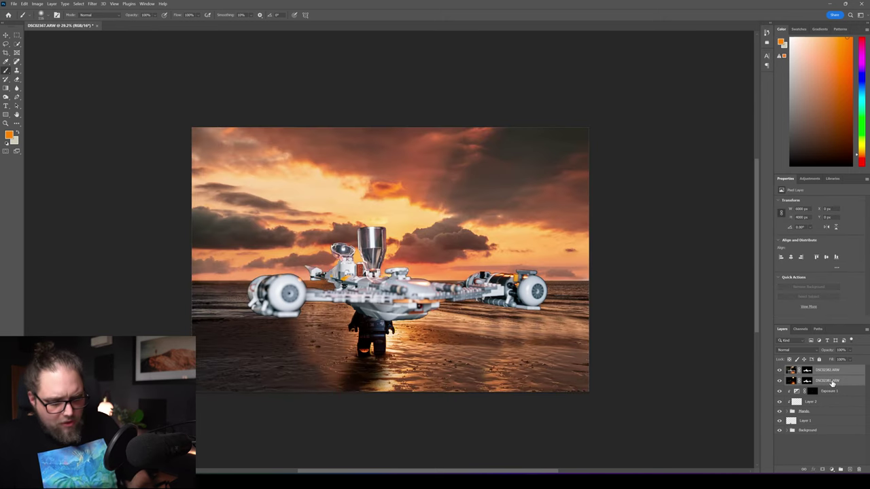
- Scale the speeder layers to about 46%, set them on the left horizon, and move them below the figure layers
key(ctrl+t)
drag(587, 128, 433, 231)
drag(348, 327, 318, 290)
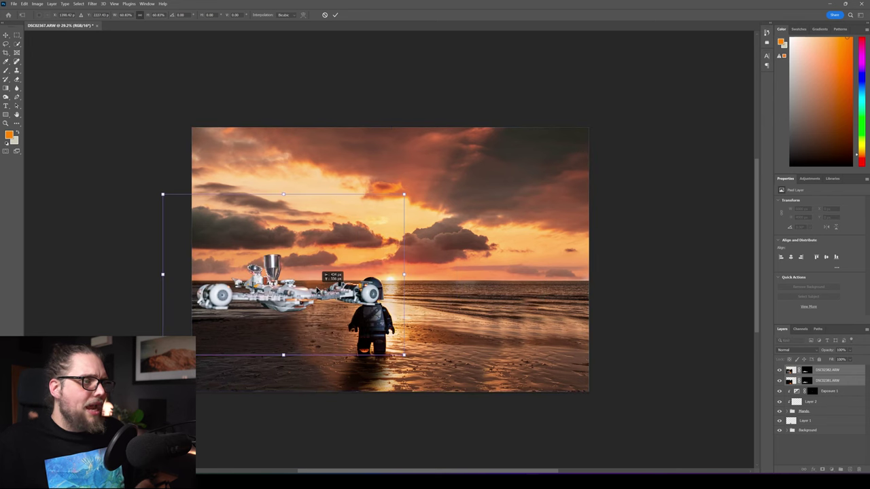
drag(404, 195, 370, 216)
mouse_move(252, 325)
mouse_down()
mouse_move(264, 304)
mouse_move(258, 312)
mouse_up()
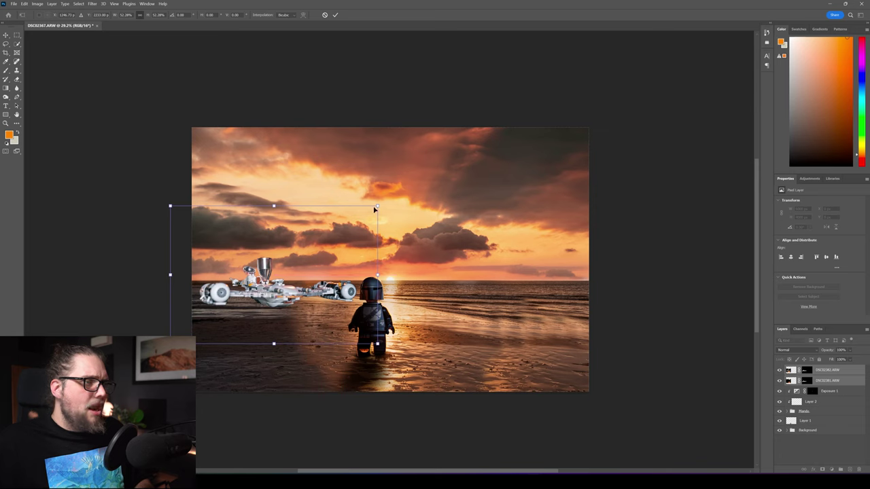
drag(378, 204, 352, 225)
drag(271, 318, 282, 310)
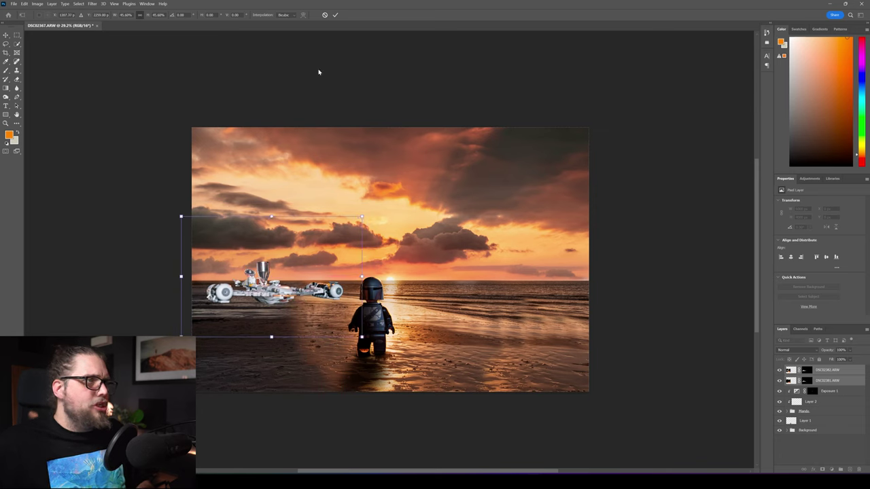
click(336, 15)
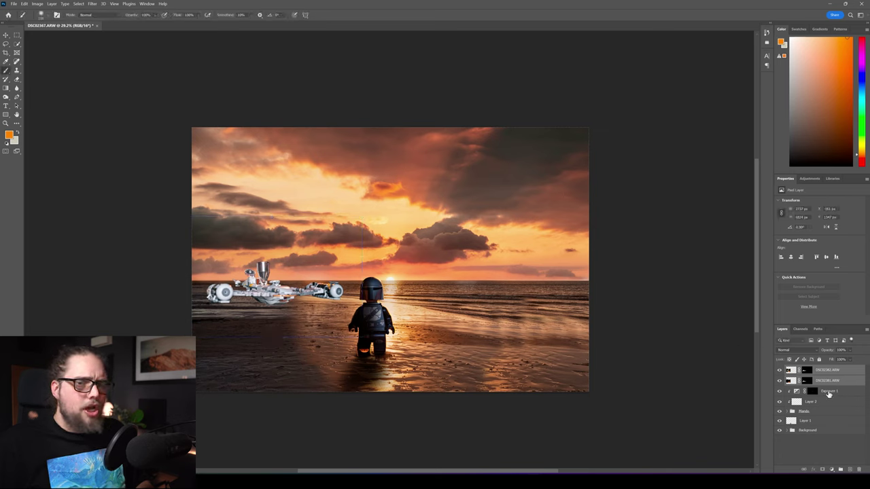
drag(848, 377, 834, 426)
- Place DSC02381.ARW above DSC02382.ARW and permanently apply both layers' masks
click(825, 450)
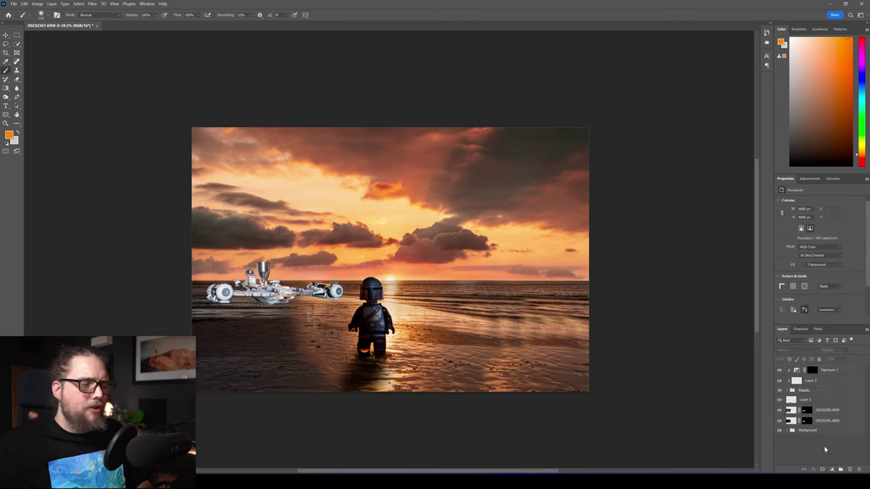
drag(838, 422, 853, 412)
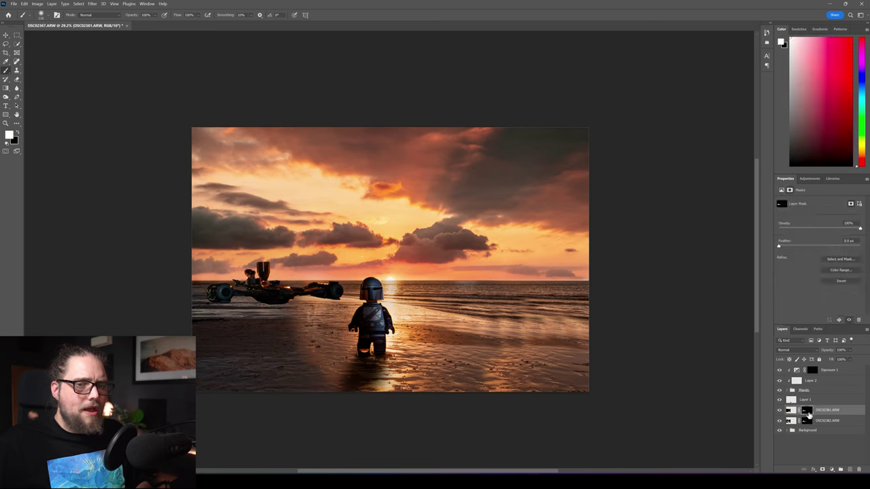
right_click(807, 416)
click(830, 370)
click(806, 421)
right_click(806, 420)
click(830, 384)
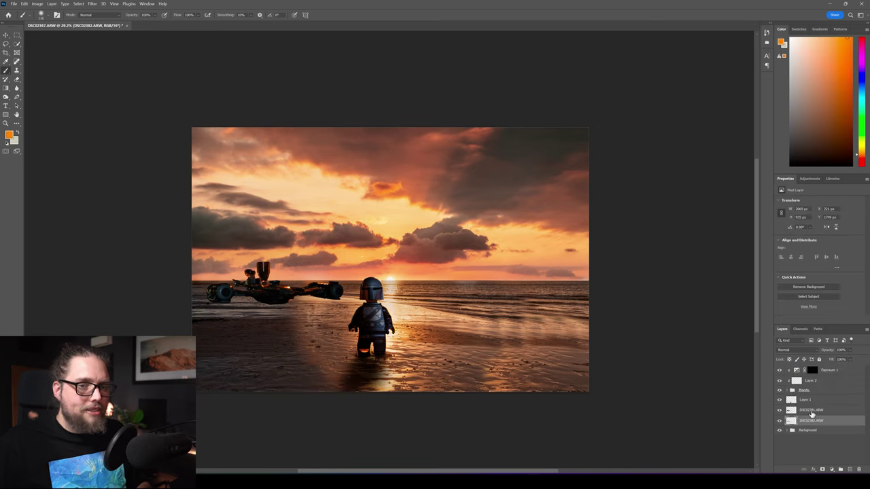
- Give the bright speeder layer an inverted black mask and paint its brightness back onto both engines
click(811, 412)
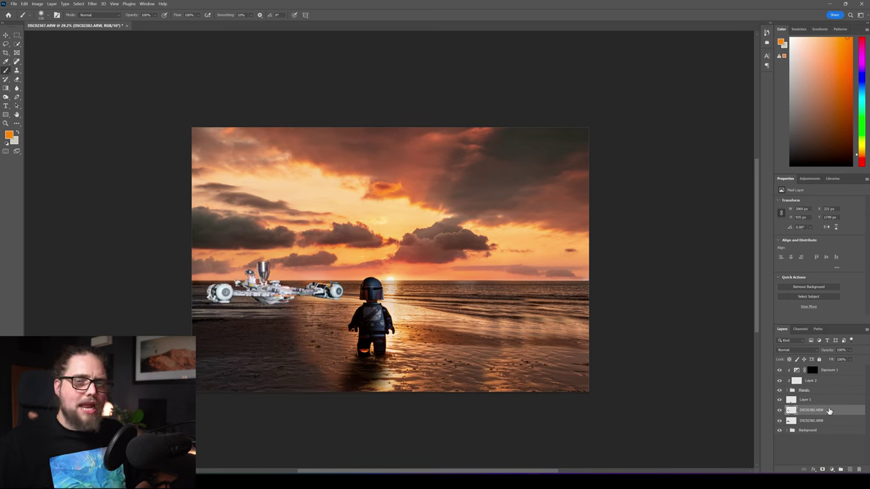
click(823, 470)
key(ctrl+i)
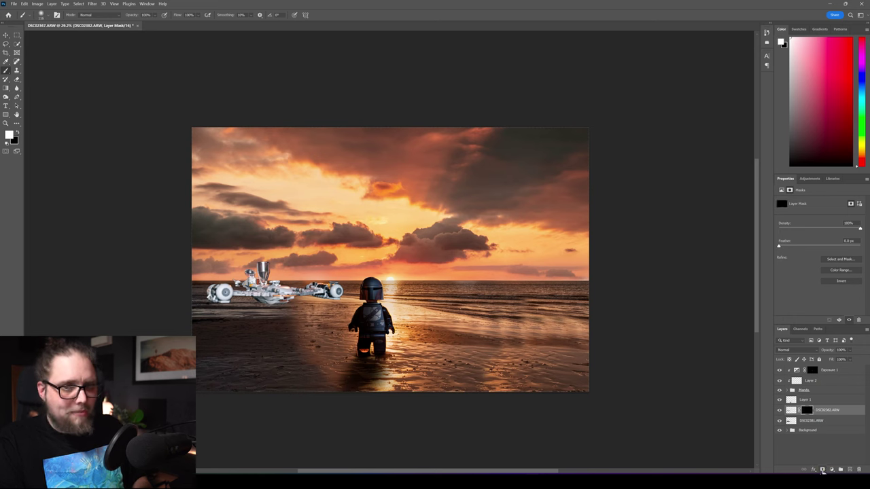
scroll(256, 284, up, 5)
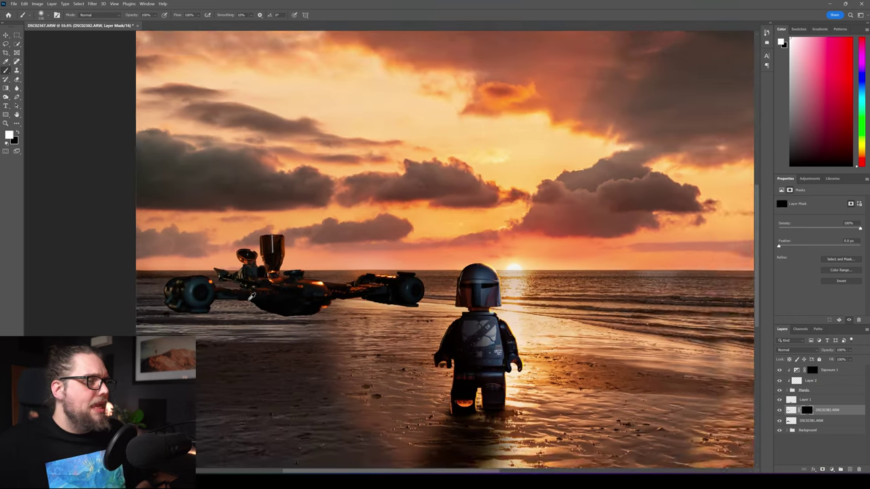
mouse_move(498, 243)
mouse_down()
mouse_move(466, 248)
mouse_move(569, 264)
mouse_move(558, 261)
mouse_move(573, 293)
mouse_move(553, 276)
mouse_move(560, 295)
mouse_move(454, 257)
mouse_move(304, 195)
mouse_move(301, 185)
mouse_move(303, 245)
mouse_move(348, 242)
mouse_move(362, 259)
mouse_move(418, 278)
mouse_move(390, 267)
mouse_move(444, 271)
mouse_move(314, 243)
mouse_up()
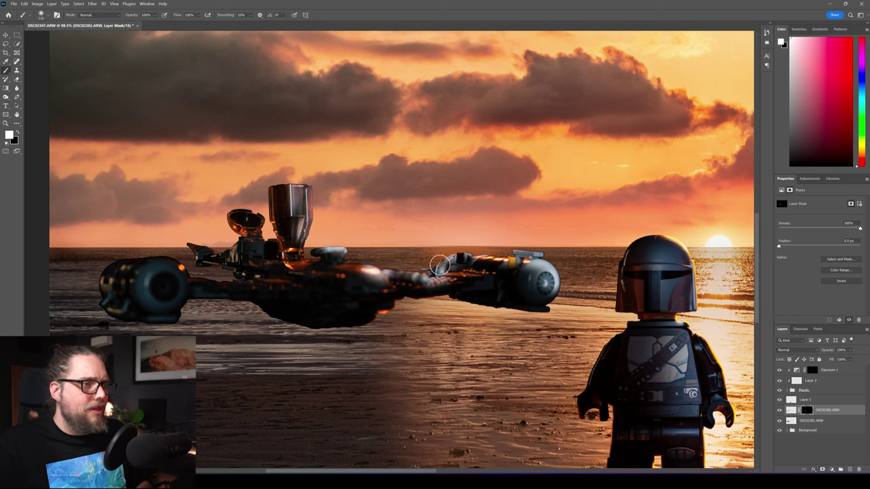
key(x)
mouse_move(439, 263)
mouse_down()
mouse_move(422, 266)
mouse_move(453, 264)
mouse_up()
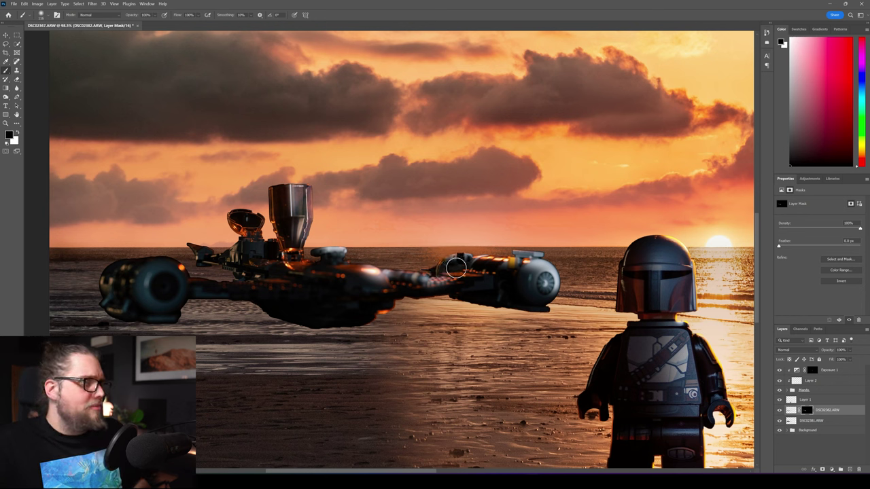
key(x)
key(x)
key(x)
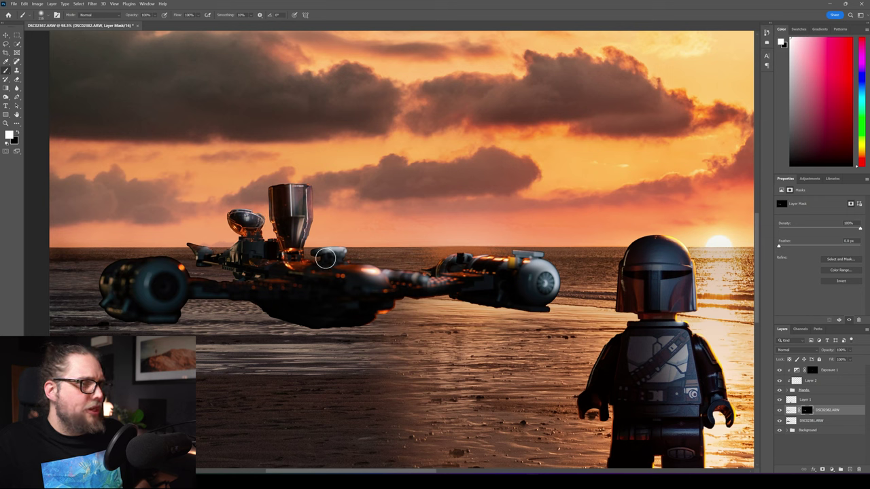
mouse_move(164, 261)
mouse_down()
mouse_move(189, 274)
mouse_move(117, 252)
mouse_move(193, 265)
mouse_move(229, 286)
mouse_move(259, 272)
mouse_move(251, 287)
mouse_move(276, 282)
mouse_move(263, 281)
mouse_up()
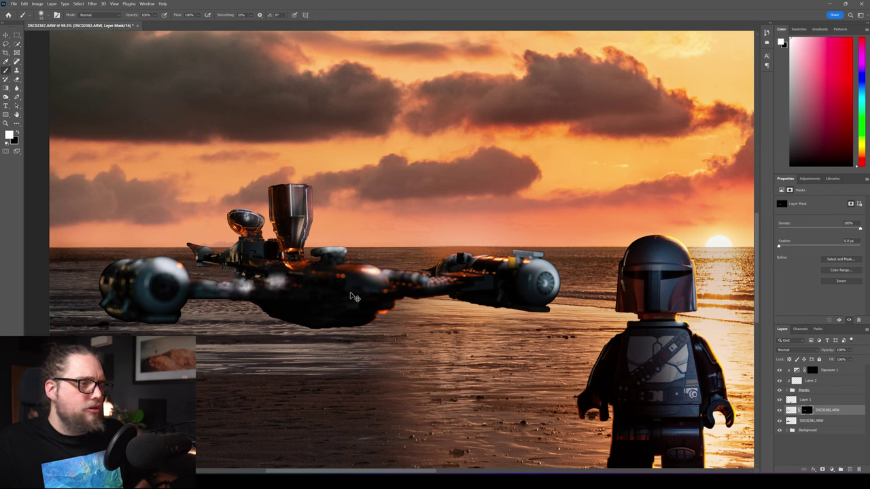
- Reveal highlights right of the cockpit with a smaller brush and set the bright layer to 51% opacity
drag(828, 353, 809, 352)
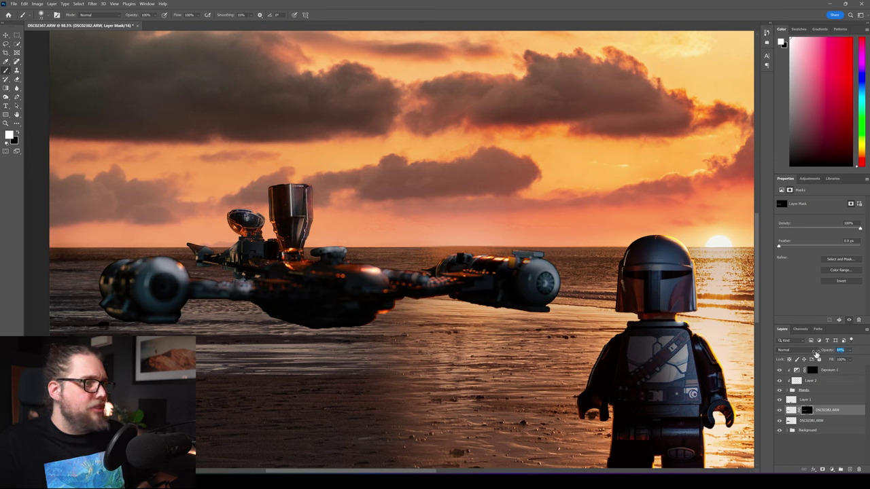
mouse_move(314, 264)
mouse_down()
mouse_move(306, 229)
mouse_move(306, 257)
mouse_move(388, 262)
mouse_up()
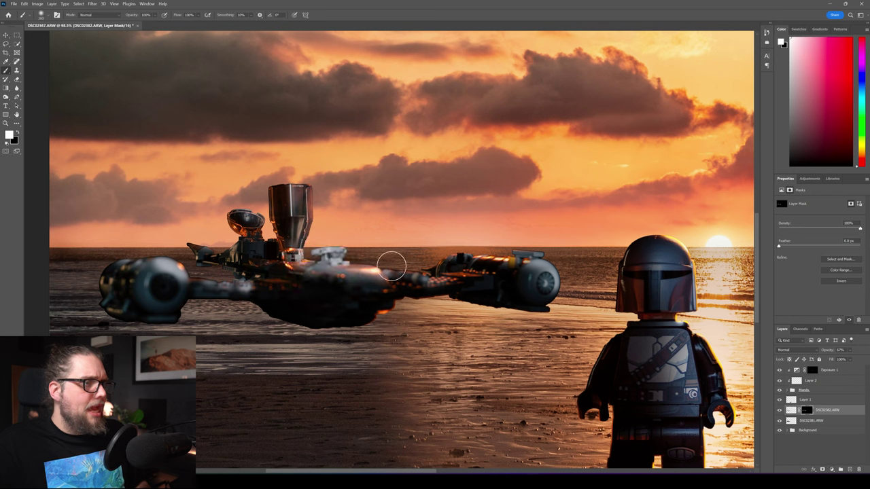
drag(285, 251, 248, 226)
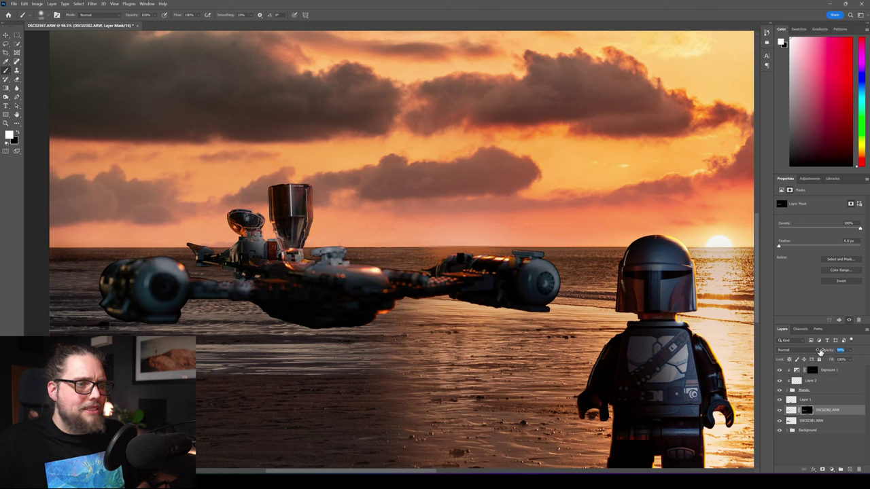
drag(824, 351, 830, 352)
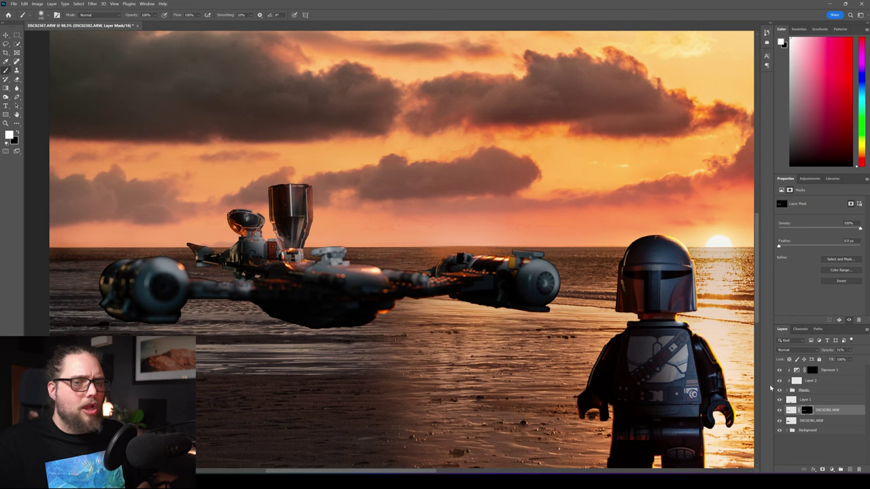
scroll(573, 304, down, 5)
- Add a new empty layer and place it just above Background
scroll(573, 304, down, 3)
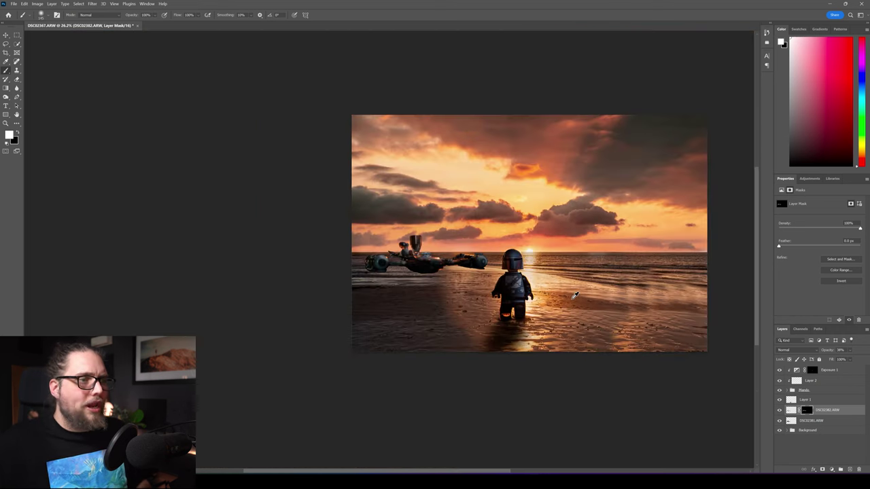
drag(566, 281, 545, 282)
click(851, 452)
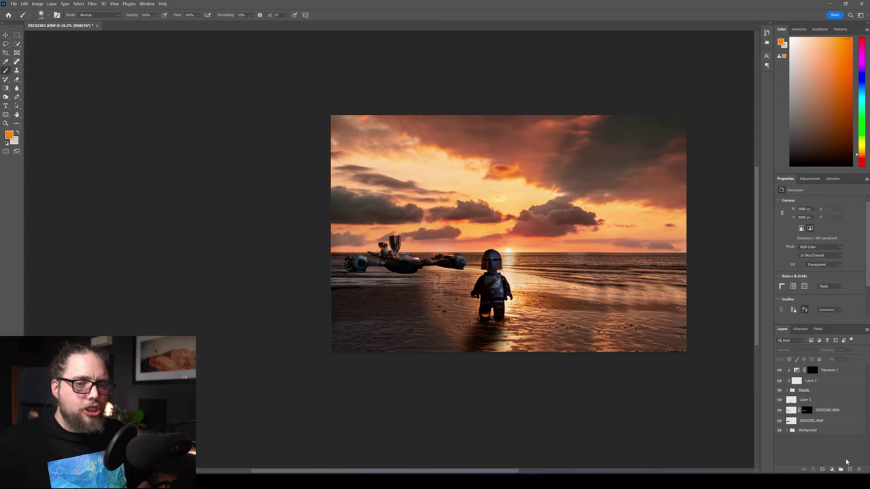
click(850, 470)
drag(807, 370, 828, 438)
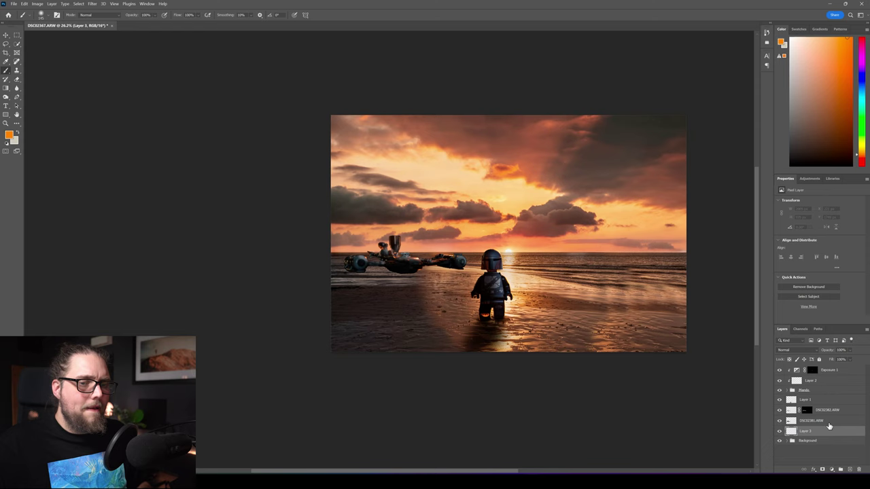
- Group the DSC02382.ARW and DSC02381.ARW speeder layers into a group named 'Ship'
click(830, 421)
click(832, 412)
key(ctrl+g)
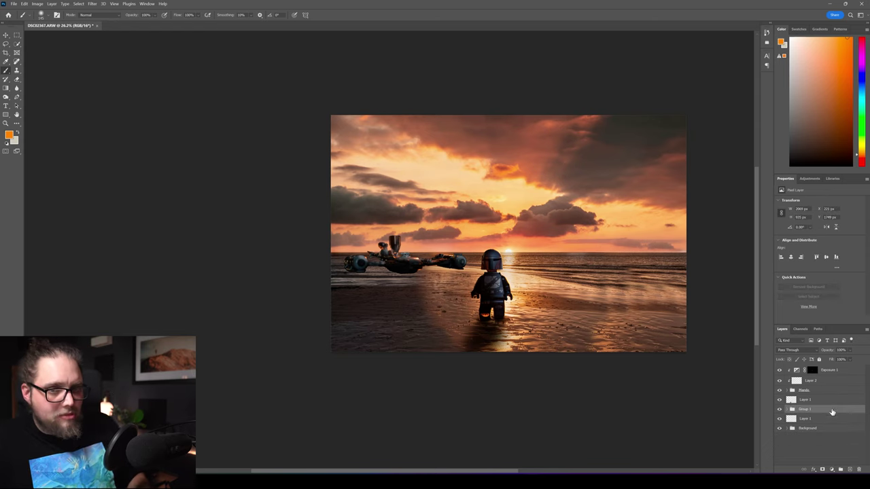
double_click(805, 410)
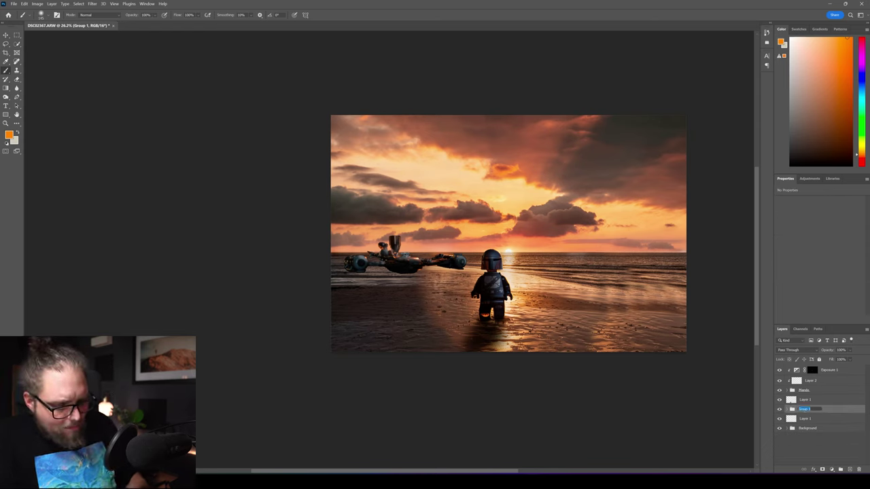
text(Ship)
key(Return)
- With Layer 3 selected, make black the foreground paint colour
click(840, 421)
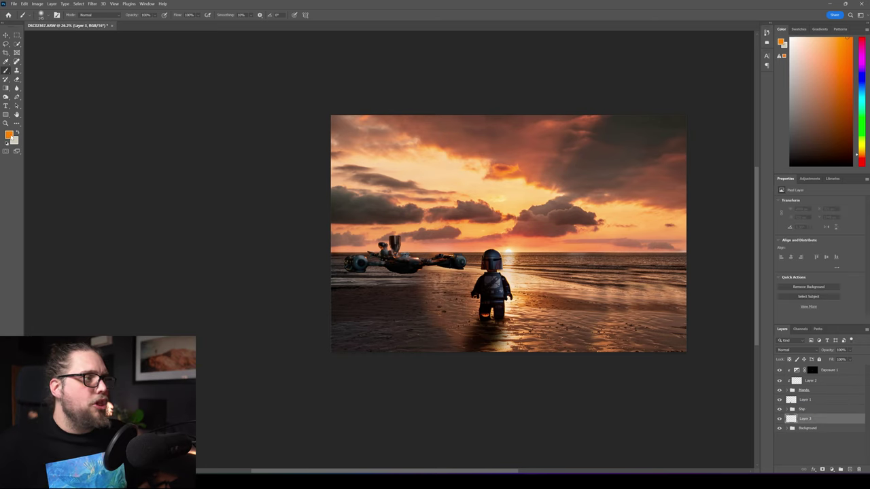
click(9, 134)
drag(107, 142, 47, 198)
click(217, 100)
key(b)
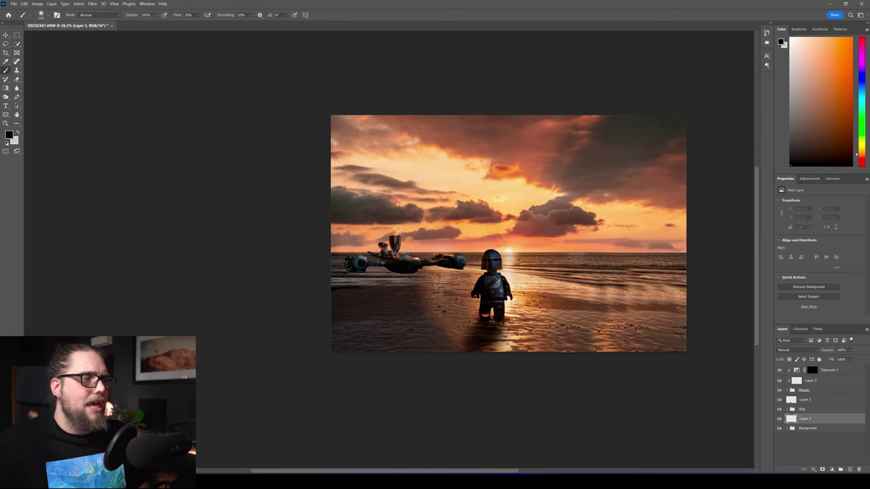
- Paint a soft black shadow on the sand under the speeder and its right engine pod
scroll(394, 270, up, 5)
drag(409, 291, 388, 291)
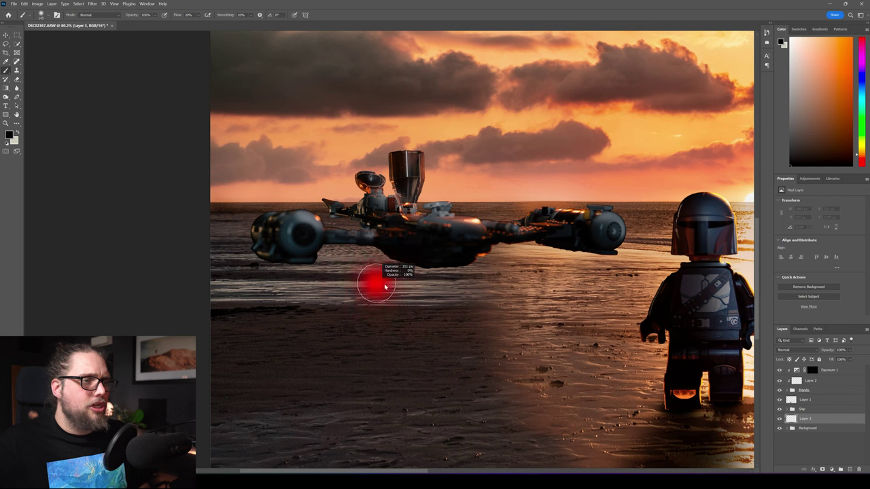
mouse_move(422, 265)
mouse_down()
mouse_move(402, 254)
mouse_move(453, 265)
mouse_move(255, 255)
mouse_up()
mouse_move(596, 247)
mouse_down()
mouse_move(566, 249)
mouse_move(597, 259)
mouse_up()
key(ctrl+z)
key(bracketleft)
key(bracketleft)
key(bracketleft)
mouse_move(591, 252)
mouse_down()
mouse_move(544, 253)
mouse_move(551, 247)
mouse_move(576, 261)
mouse_move(552, 246)
mouse_move(616, 253)
mouse_move(524, 245)
mouse_up()
key(ctrl+z)
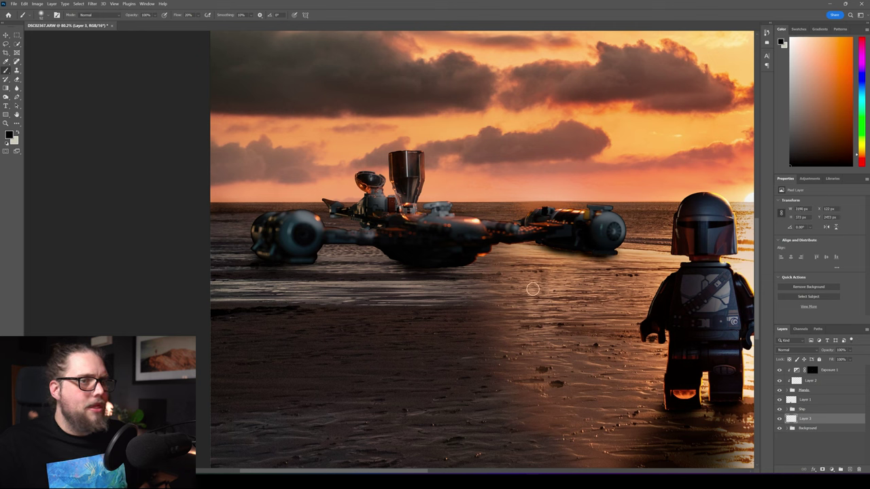
key(bracketright)
key(bracketright)
mouse_move(535, 287)
mouse_down()
mouse_move(587, 269)
mouse_move(548, 268)
mouse_move(544, 287)
mouse_move(401, 300)
mouse_move(358, 314)
mouse_move(374, 287)
mouse_move(333, 332)
mouse_move(438, 281)
mouse_move(413, 330)
mouse_move(432, 299)
mouse_move(363, 309)
mouse_move(270, 287)
mouse_move(251, 311)
mouse_move(213, 313)
mouse_move(228, 278)
mouse_move(289, 257)
mouse_move(256, 305)
mouse_move(407, 302)
mouse_move(382, 358)
mouse_move(386, 409)
mouse_up()
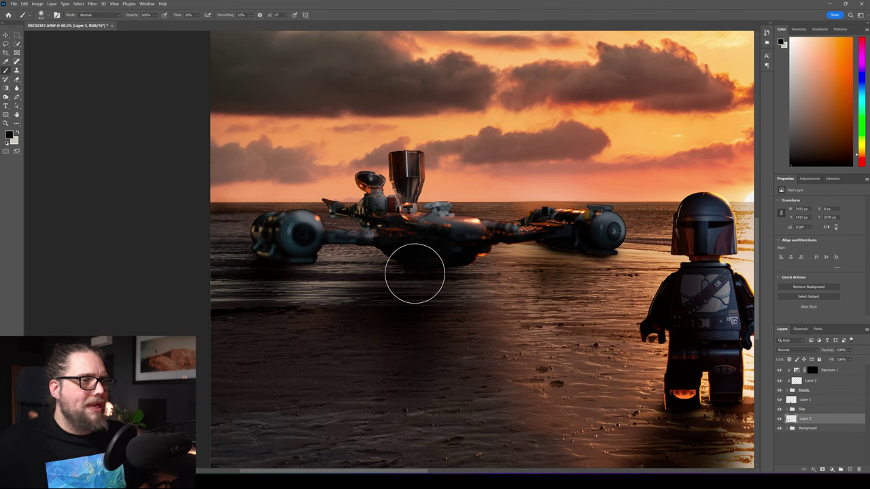
- Lower the shadow layer's opacity slightly
scroll(400, 417, down, 3)
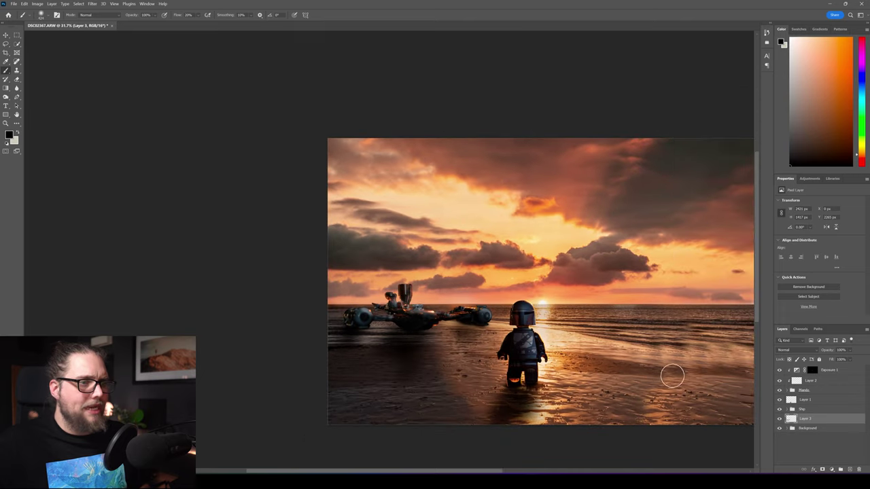
drag(830, 354, 828, 352)
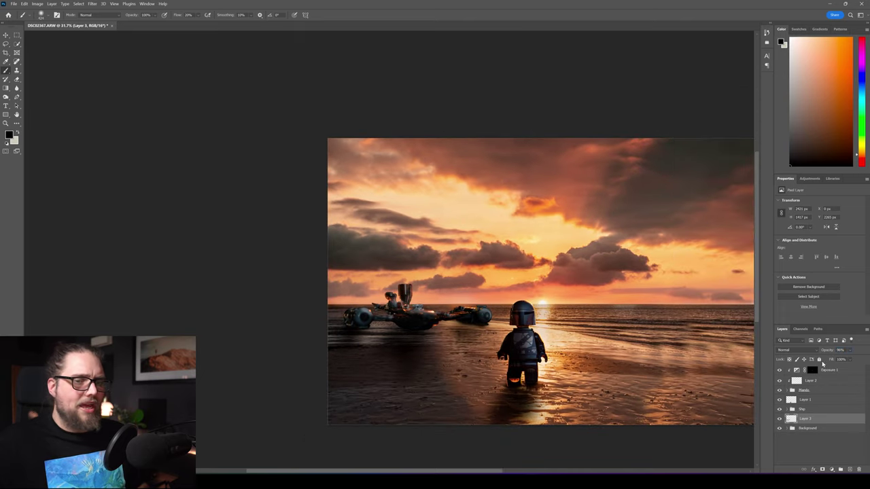
click(821, 453)
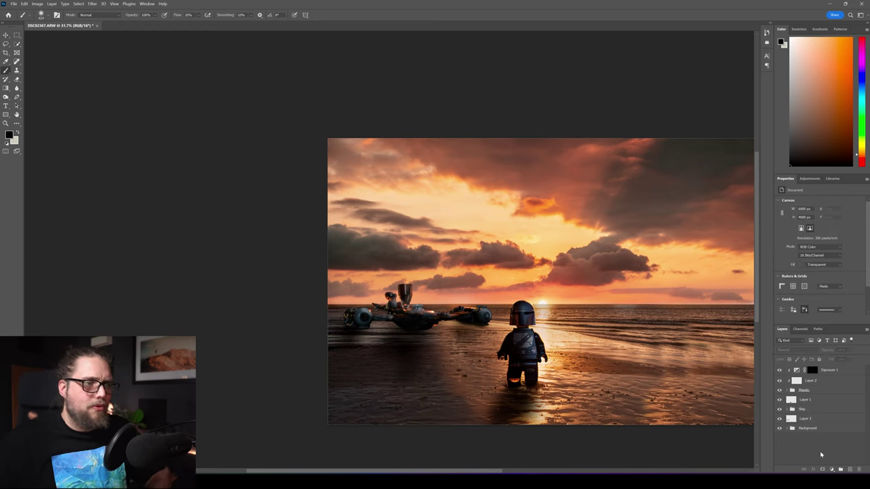
drag(638, 366, 542, 294)
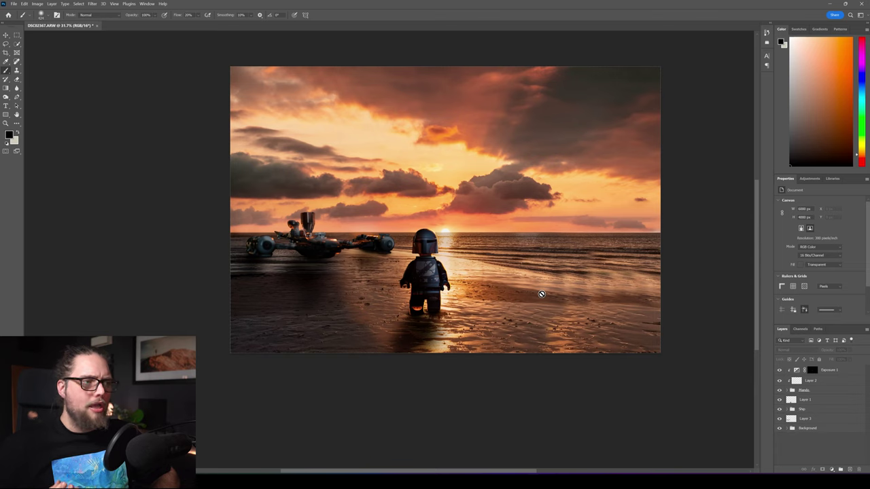
- Convert the Ship group into a smart object
click(824, 411)
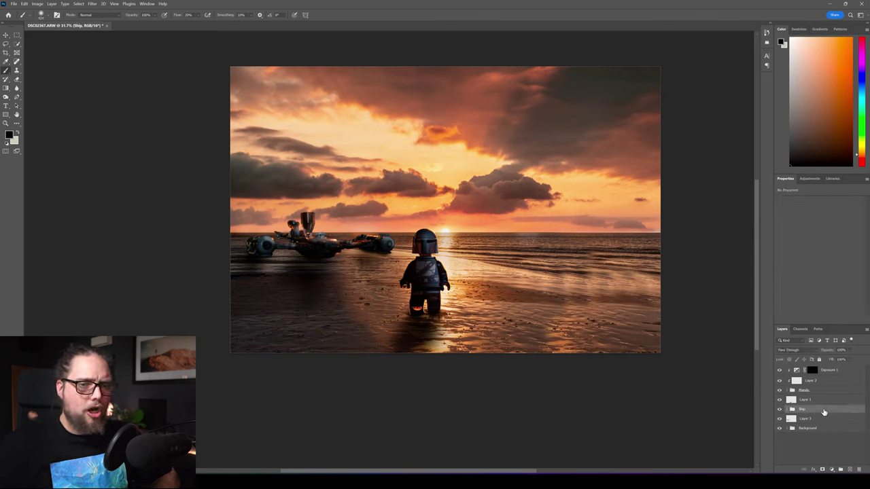
right_click(813, 410)
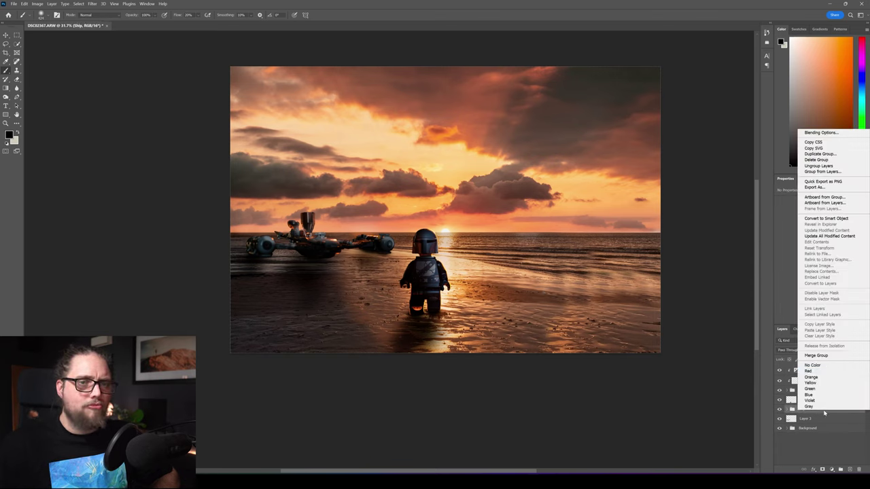
click(830, 218)
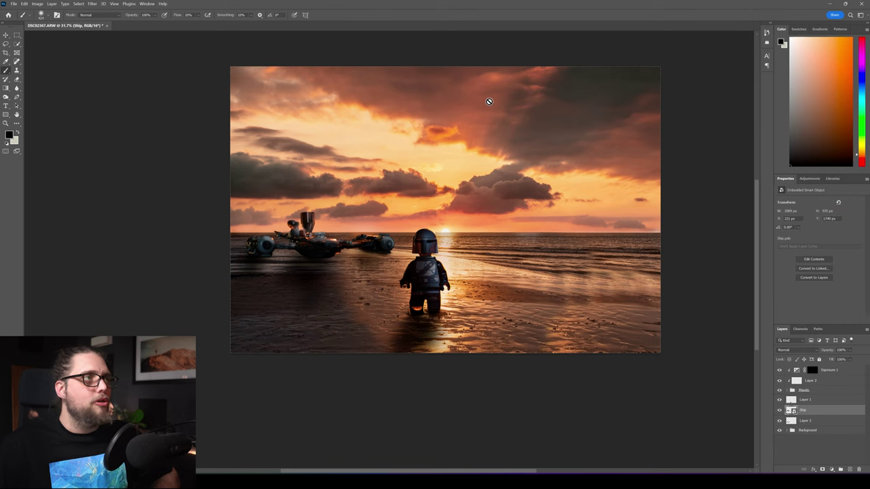
- Apply a Gaussian Blur to the Ship smart object to soften the speeder
click(92, 4)
mouse_move(108, 86)
click(204, 113)
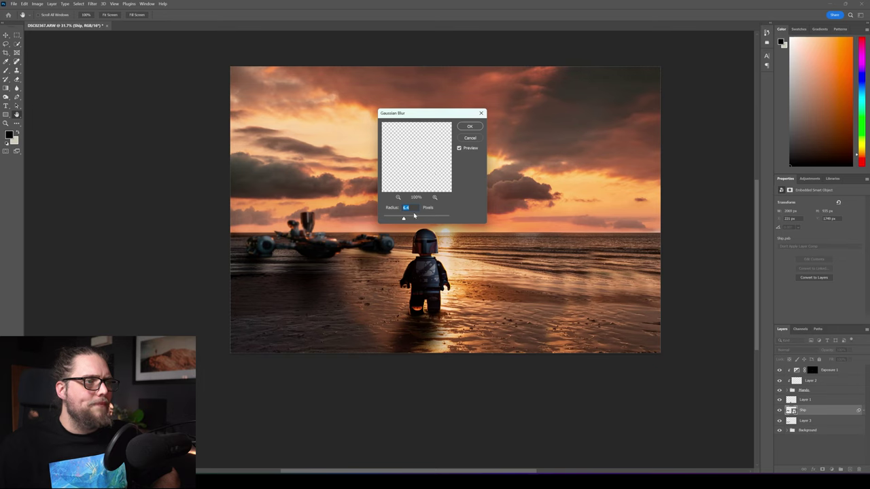
click(470, 126)
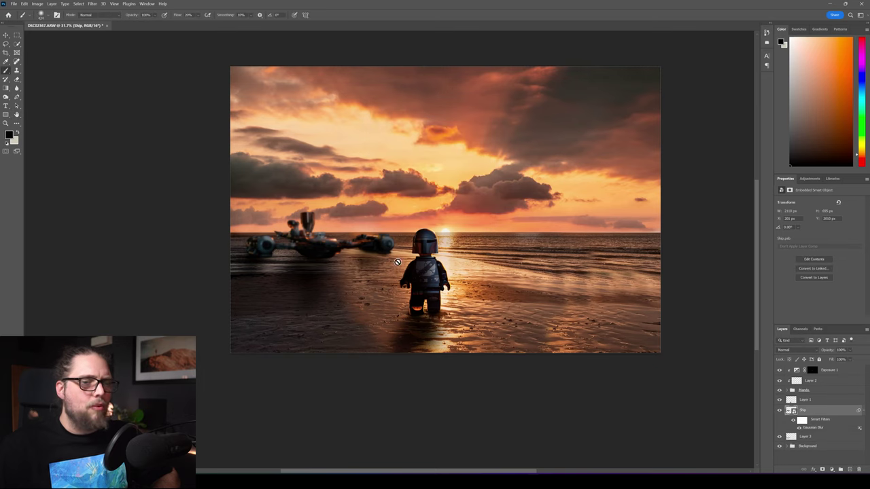
click(824, 456)
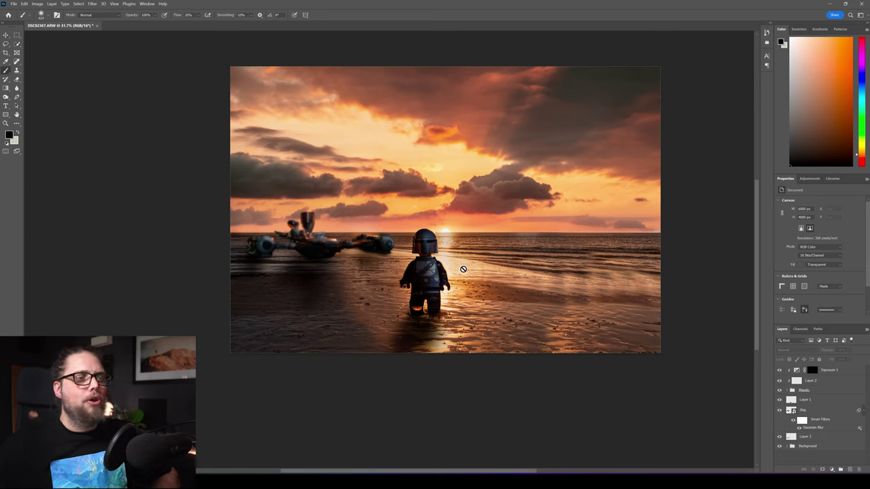
- Convert the Background group into a smart object
click(822, 447)
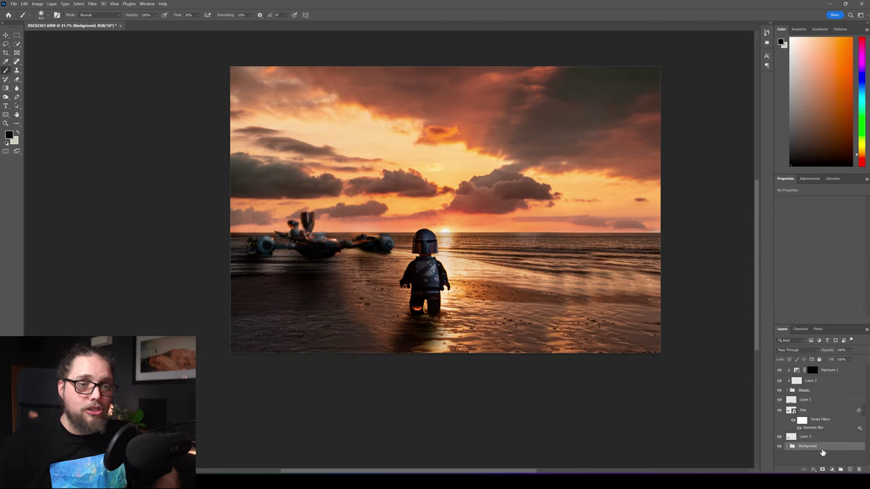
right_click(824, 450)
click(827, 255)
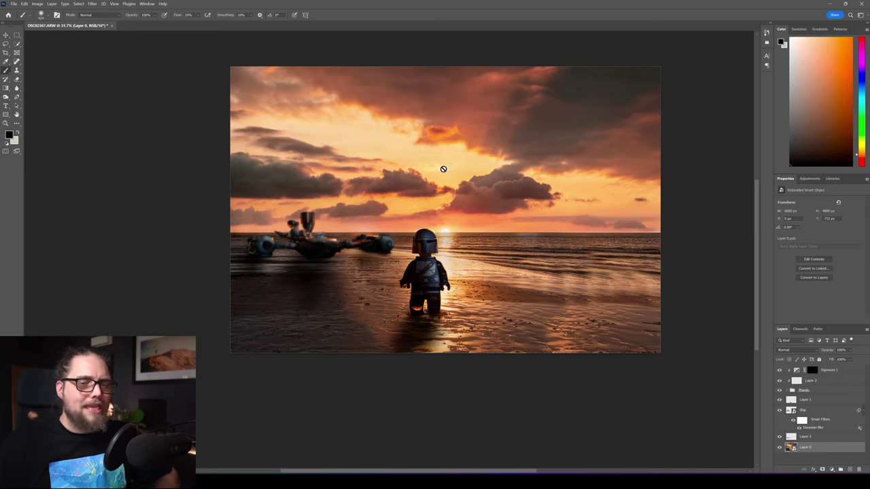
- Start a Field Blur with pins at the figure's feet, beside the helmet, and the bottom edge
click(93, 3)
mouse_move(115, 87)
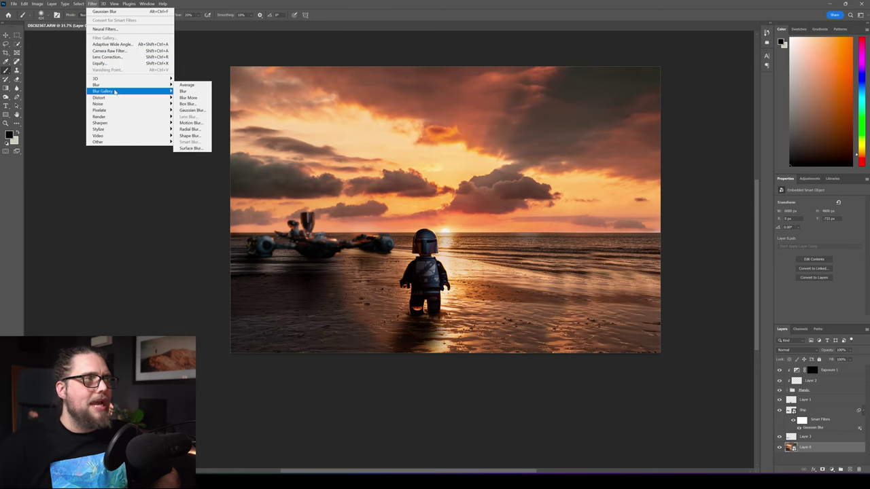
click(192, 91)
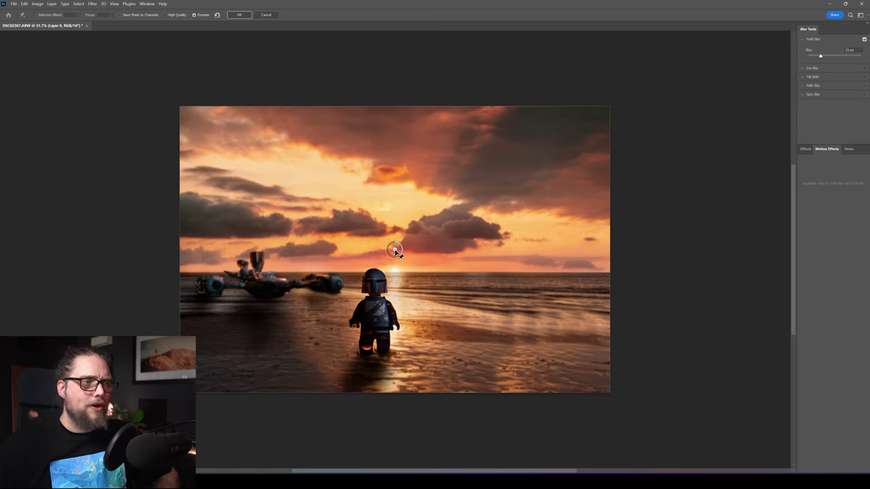
drag(398, 252, 399, 349)
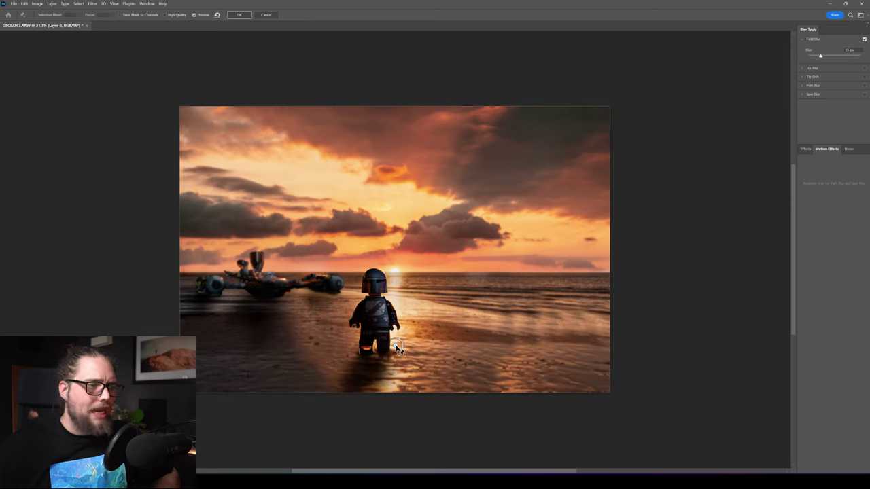
drag(398, 348, 393, 349)
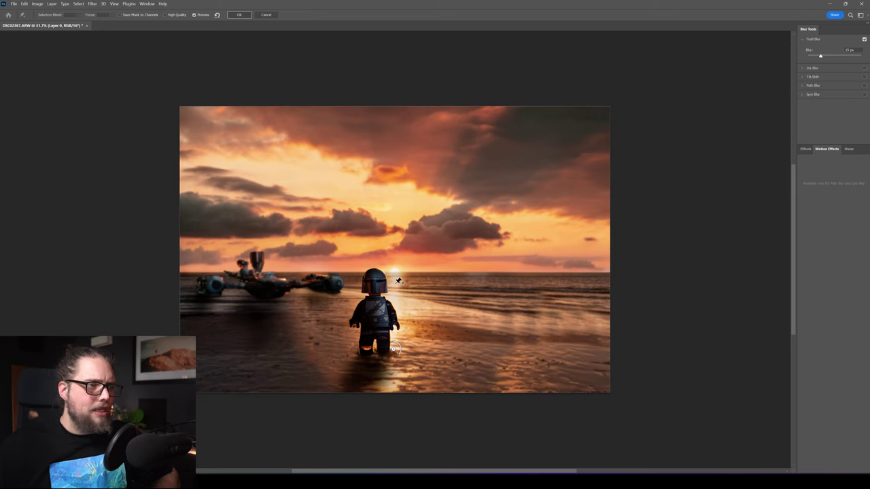
click(396, 280)
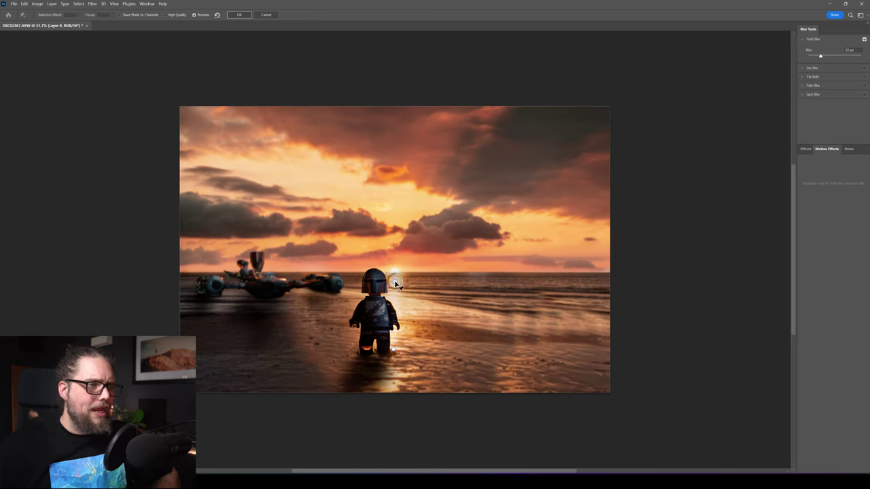
click(395, 389)
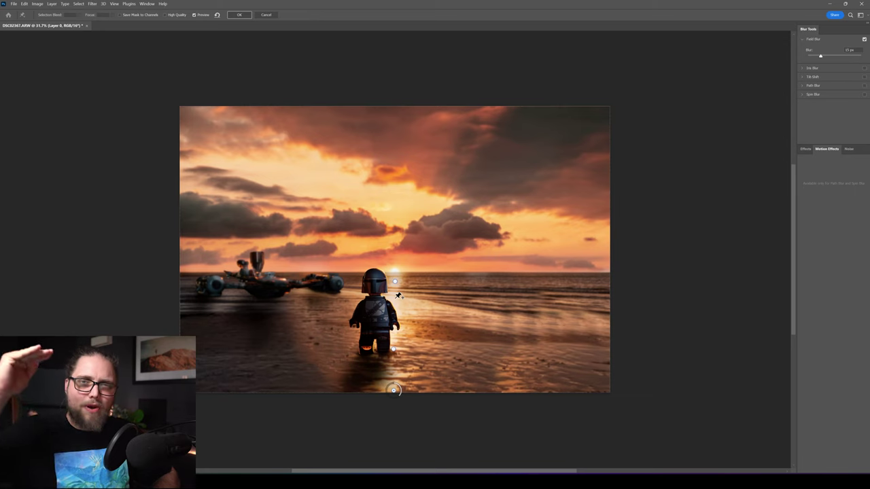
- Set the pins to 0 px at the feet, 10 px at the helmet, 5 px at the bottom, and apply
click(393, 350)
drag(821, 57, 808, 56)
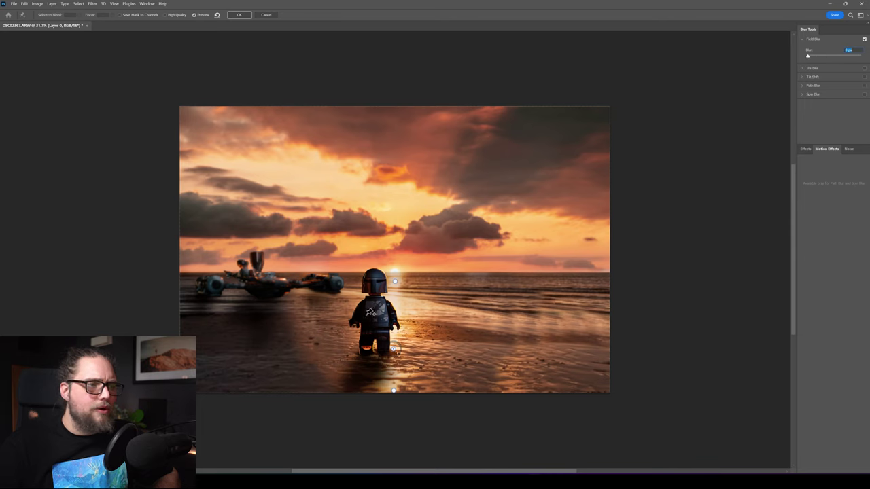
click(395, 282)
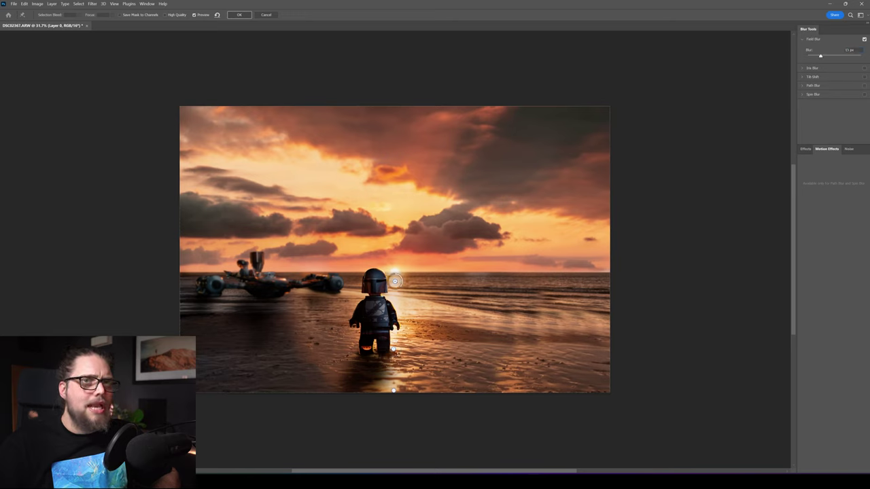
text(10)
key(Return)
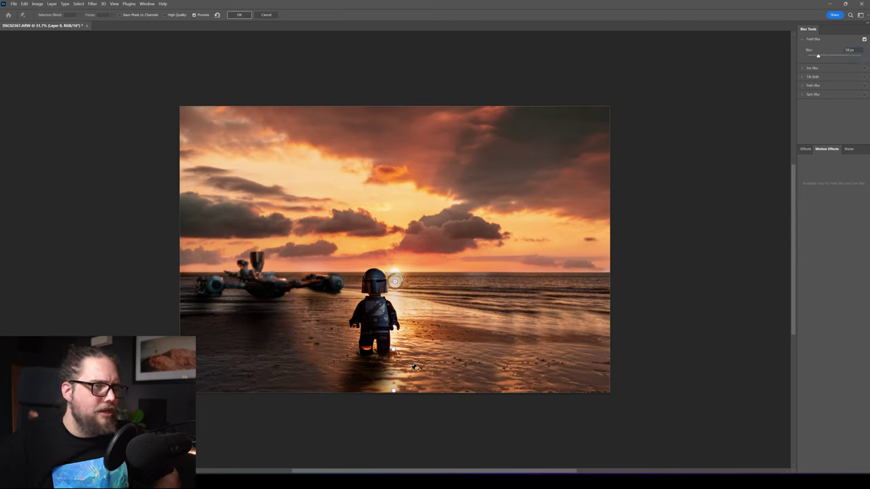
click(394, 390)
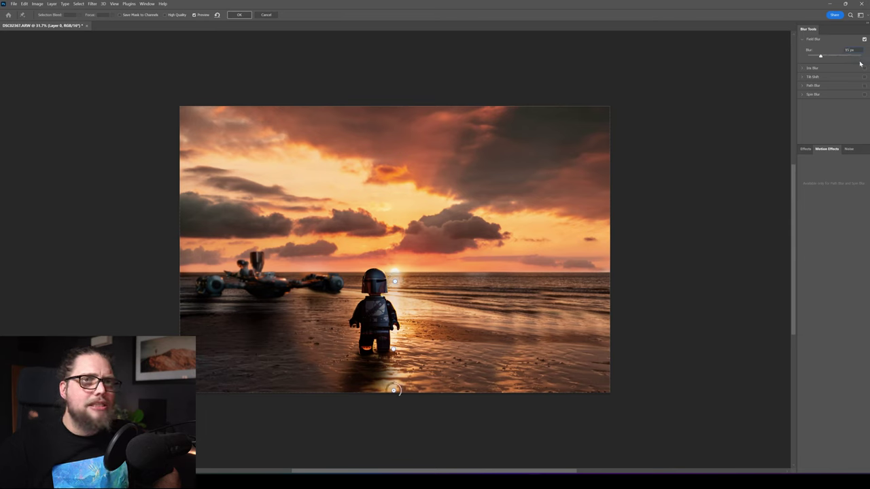
text(5)
key(Return)
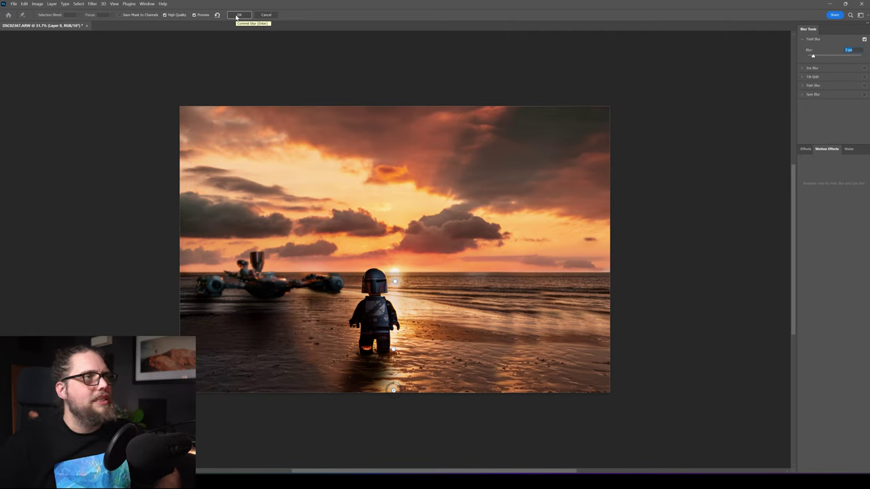
click(237, 15)
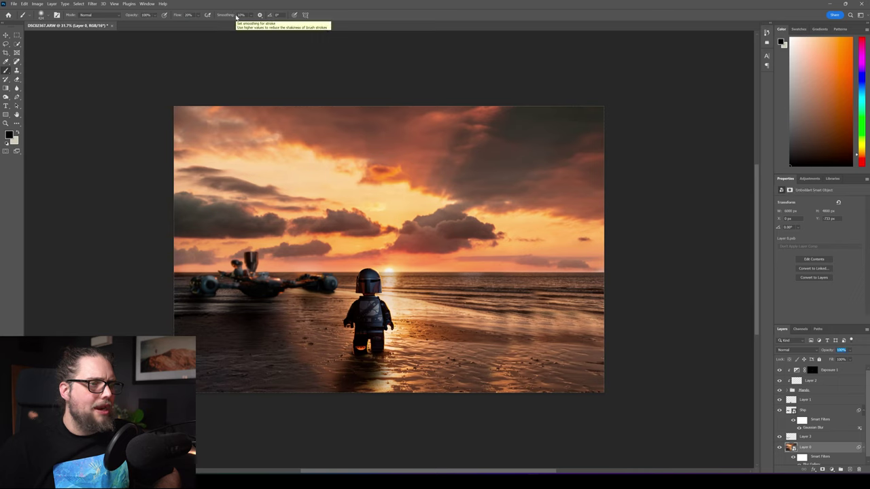
- Add a new empty layer at the top of the layer stack
scroll(838, 449, down, 1)
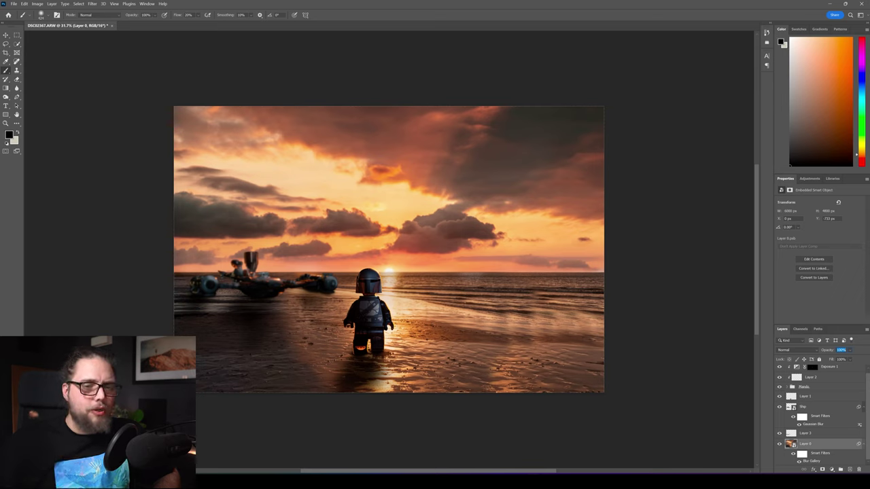
click(850, 470)
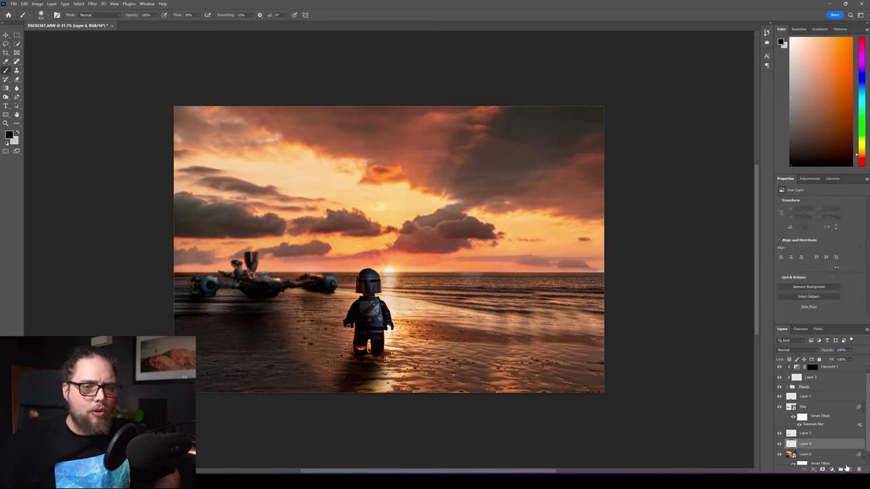
drag(836, 448, 840, 369)
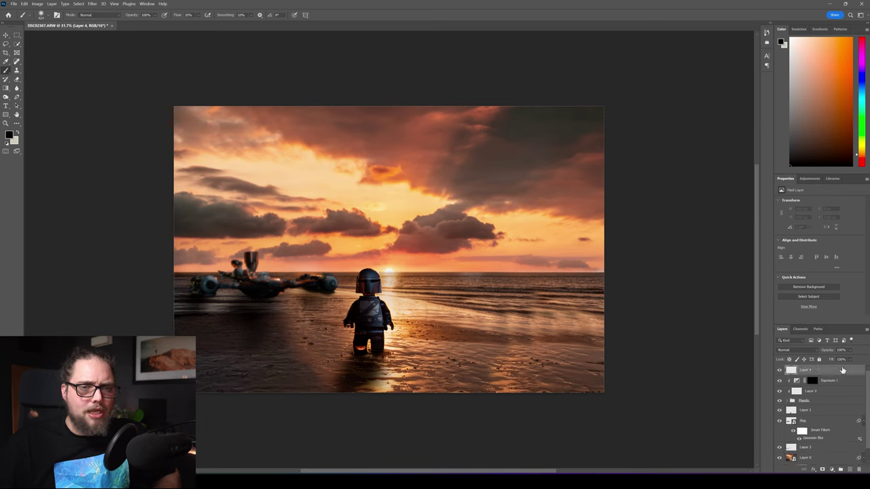
- Choose a light peach foreground colour
click(9, 134)
drag(133, 142, 96, 102)
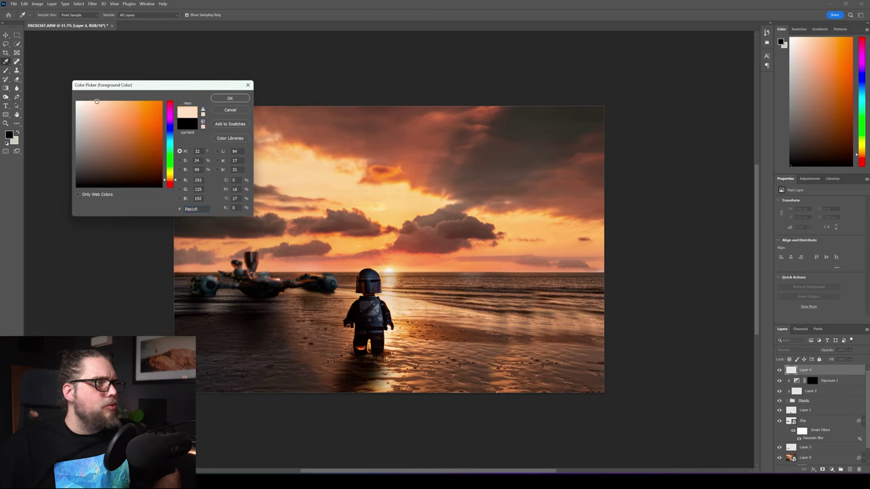
click(246, 101)
- Set a soft brush to about 3343 px with 80% flow, test a glow stroke, and undo it
key(b)
drag(362, 265, 472, 278)
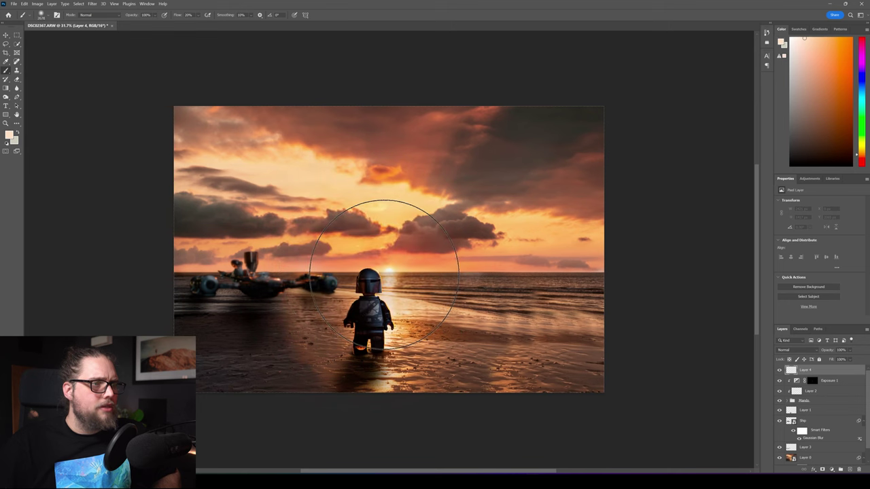
drag(391, 272, 427, 283)
drag(177, 15, 200, 18)
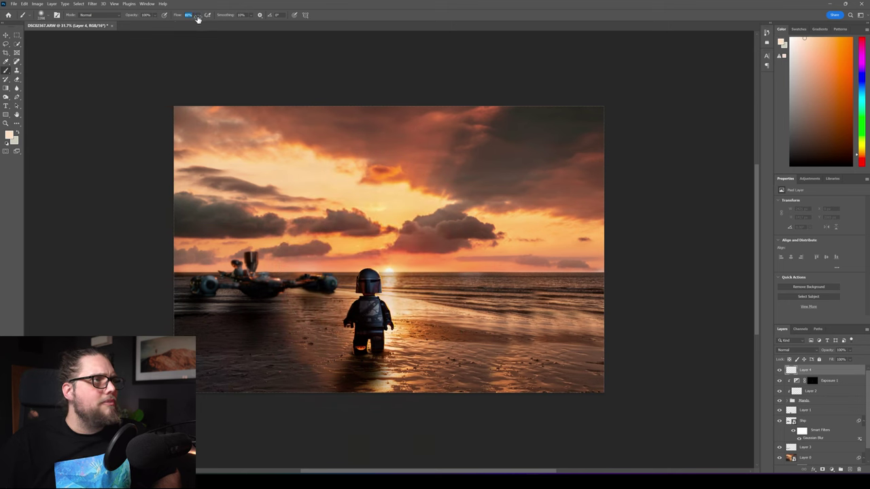
click(385, 269)
key(ctrl+z)
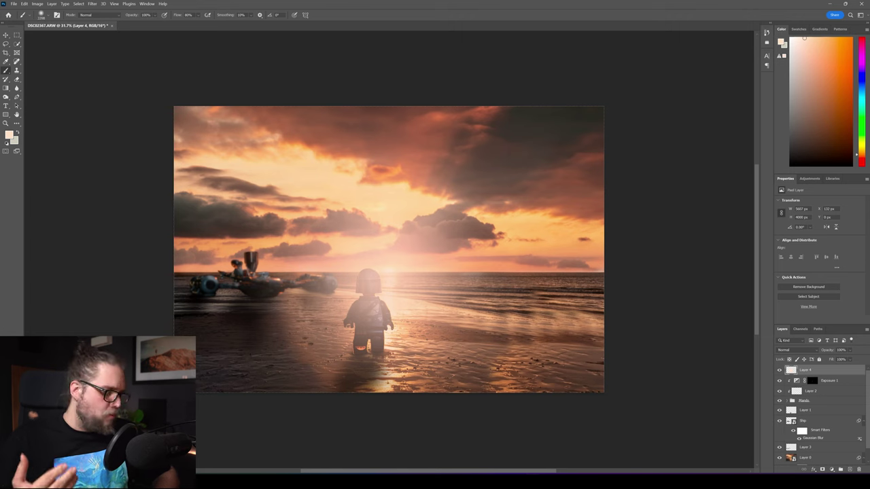
key(ctrl+z)
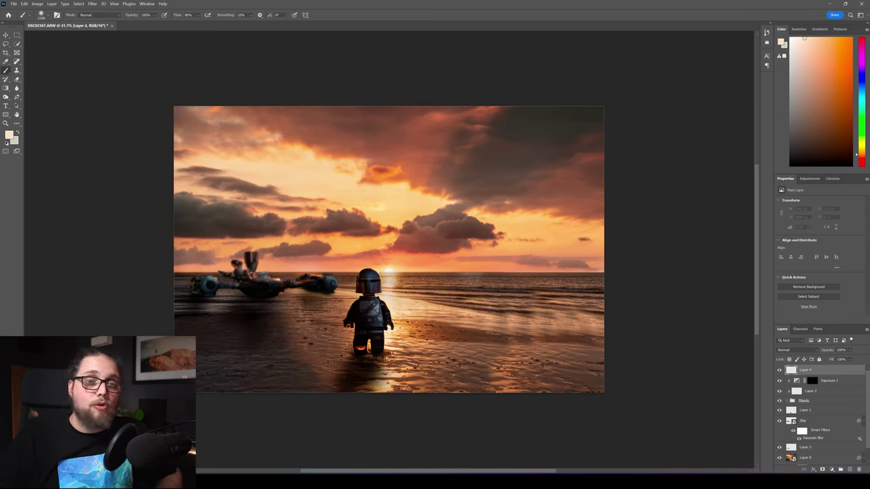
- Place the Glow 1 image into the document and set its blend mode to Screen
drag(277, 201, 394, 244)
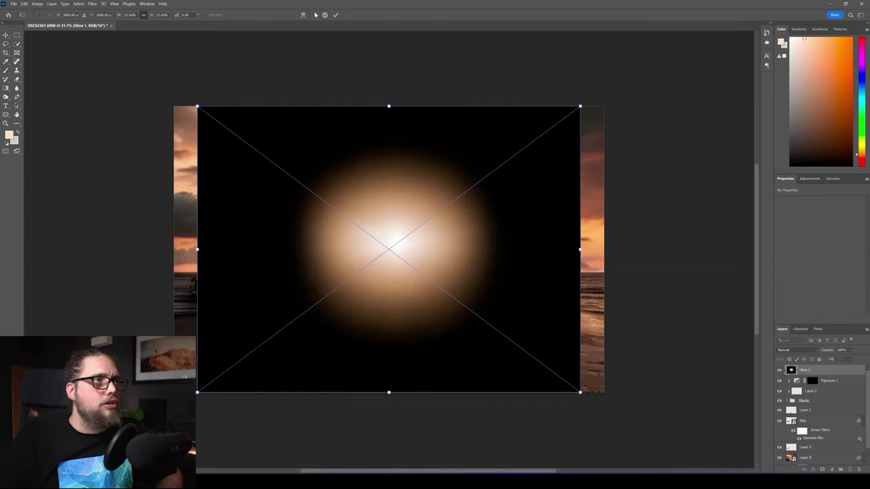
click(335, 14)
click(791, 350)
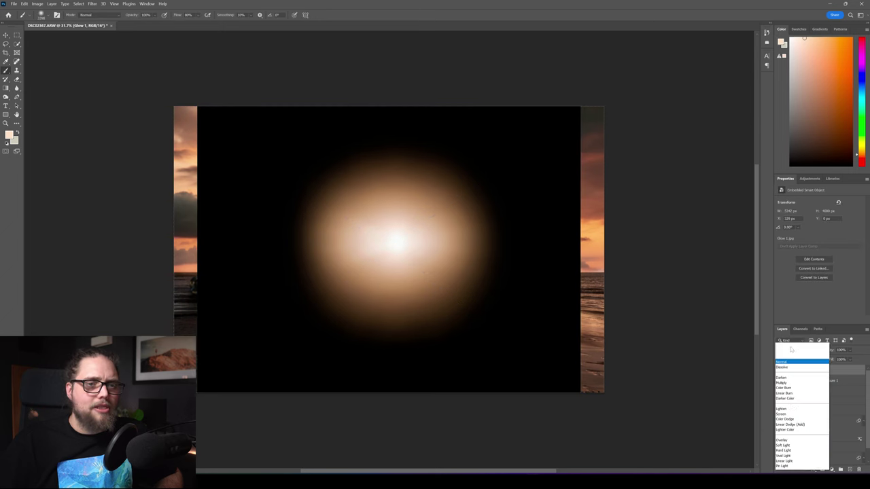
click(787, 359)
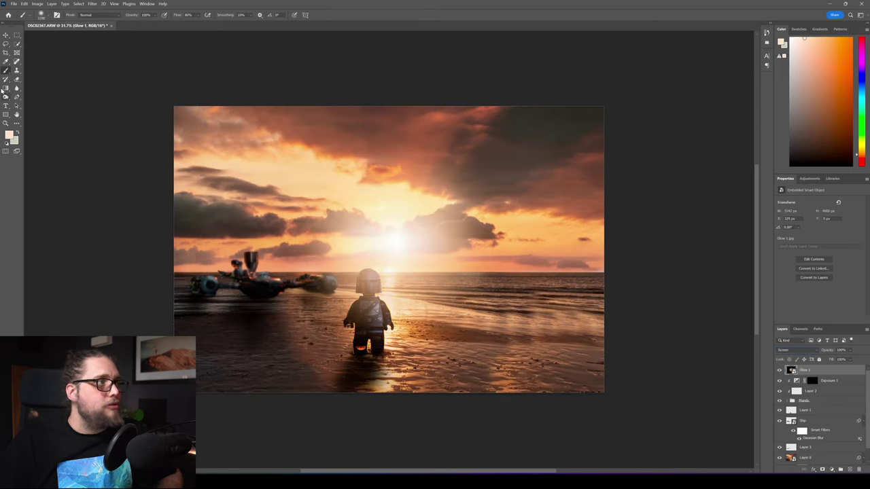
- Position the glow over the sun behind the figure and adjust its opacity
click(5, 35)
drag(377, 206, 404, 276)
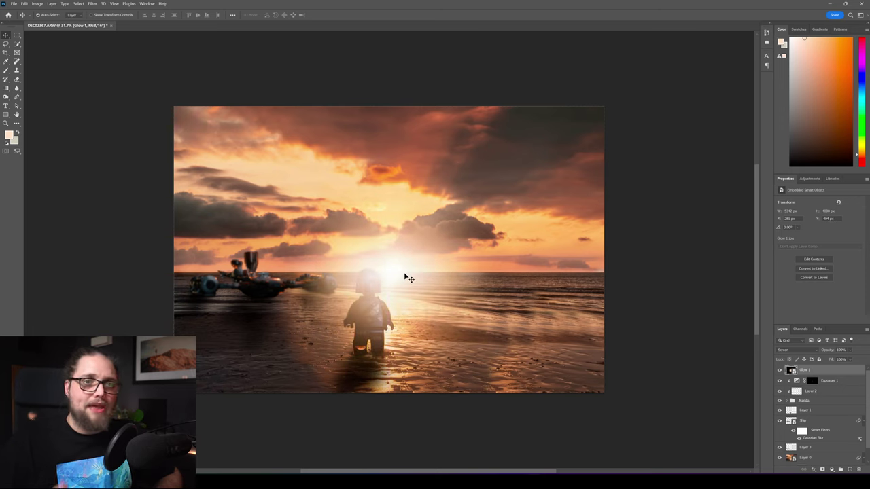
mouse_move(827, 352)
mouse_down()
mouse_move(818, 352)
mouse_move(843, 352)
mouse_up()
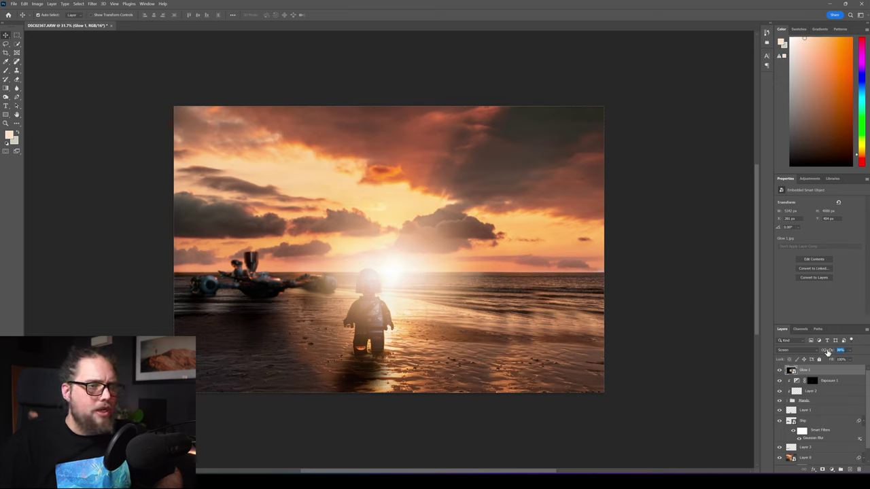
- Add a layer mask to Glow 1 and ready a black brush sized to the figure
click(824, 470)
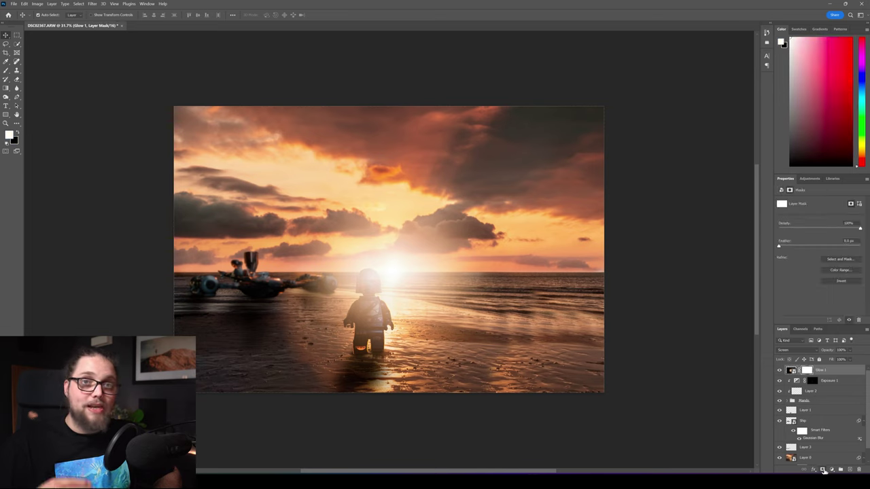
click(6, 70)
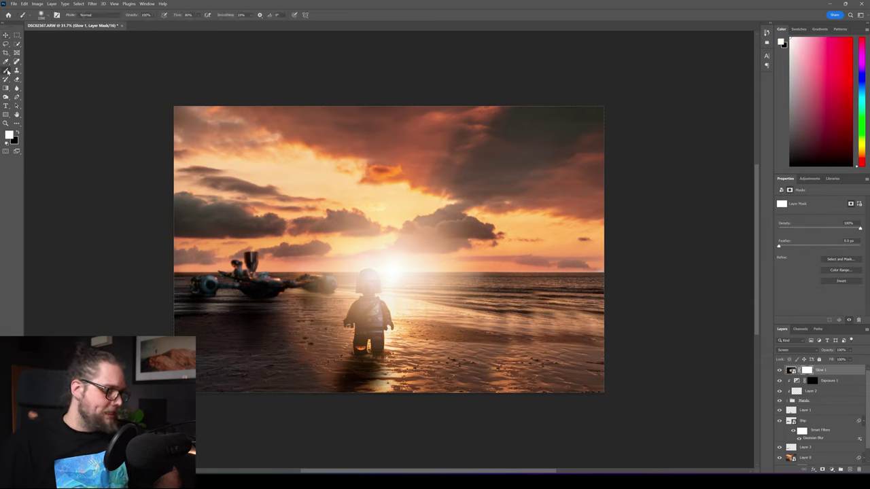
key(x)
mouse_move(369, 263)
mouse_down()
mouse_move(350, 263)
mouse_move(355, 285)
mouse_move(317, 284)
mouse_move(329, 282)
mouse_up()
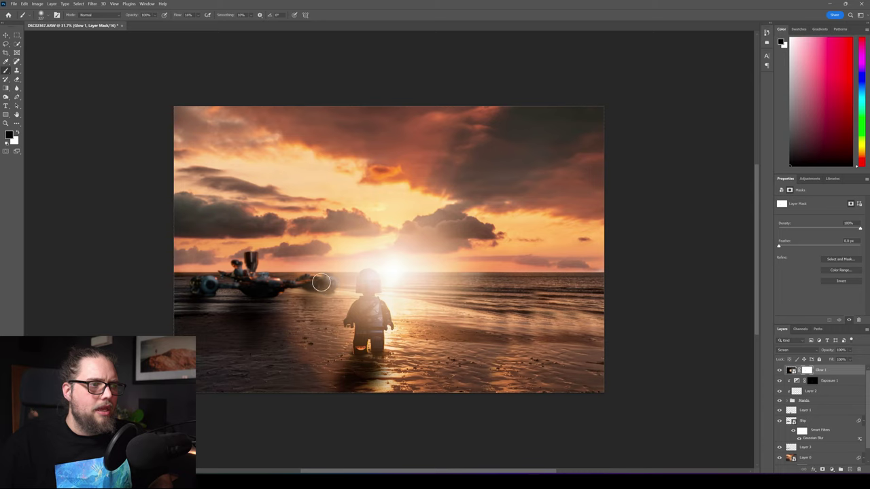
- Paint the mask black over the Mandalorian's helmet and body to keep the glow behind him
drag(368, 280, 368, 303)
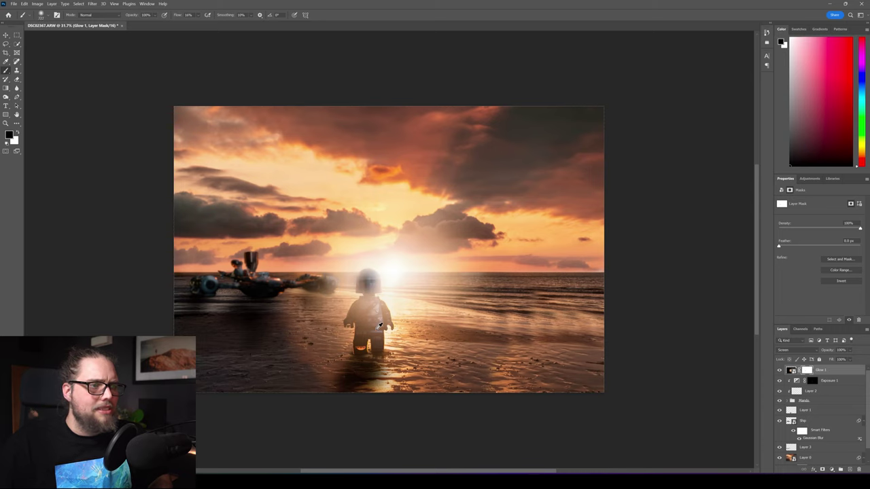
scroll(367, 311, up, 2)
alt+right_click(357, 320)
mouse_move(360, 239)
mouse_down()
mouse_move(359, 346)
mouse_move(375, 281)
mouse_move(368, 250)
mouse_move(366, 345)
mouse_move(361, 259)
mouse_move(349, 380)
mouse_up()
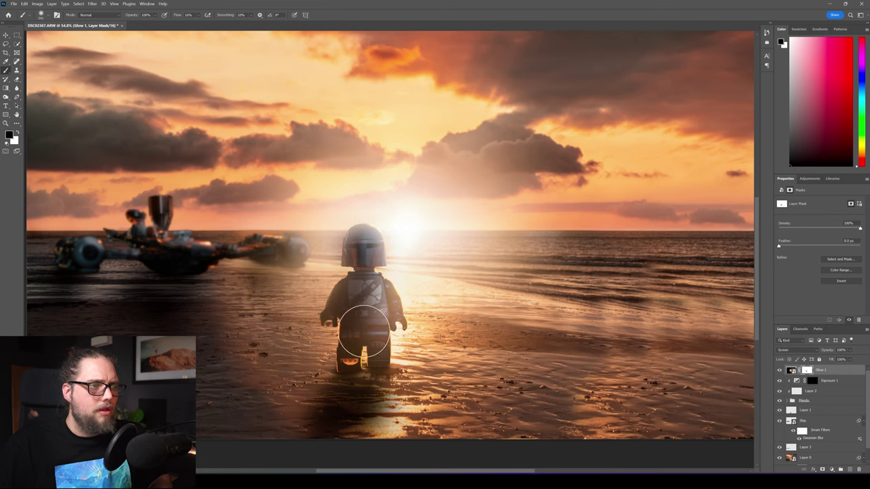
alt+right_click(360, 307)
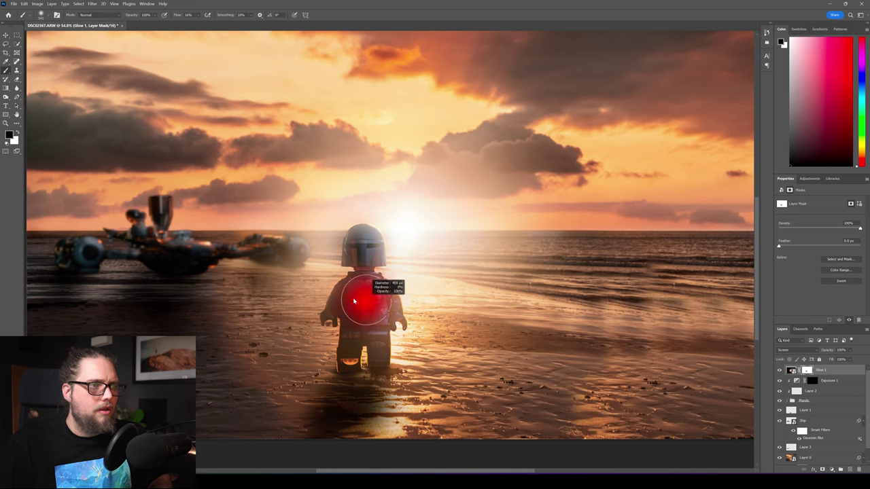
mouse_move(359, 239)
mouse_down()
mouse_move(375, 292)
mouse_move(375, 367)
mouse_up()
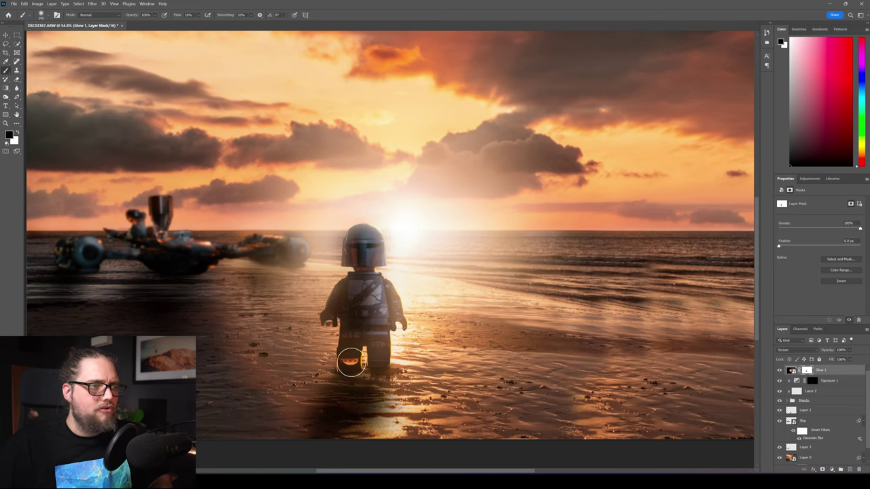
scroll(378, 375, down, 2)
scroll(363, 323, down, 1)
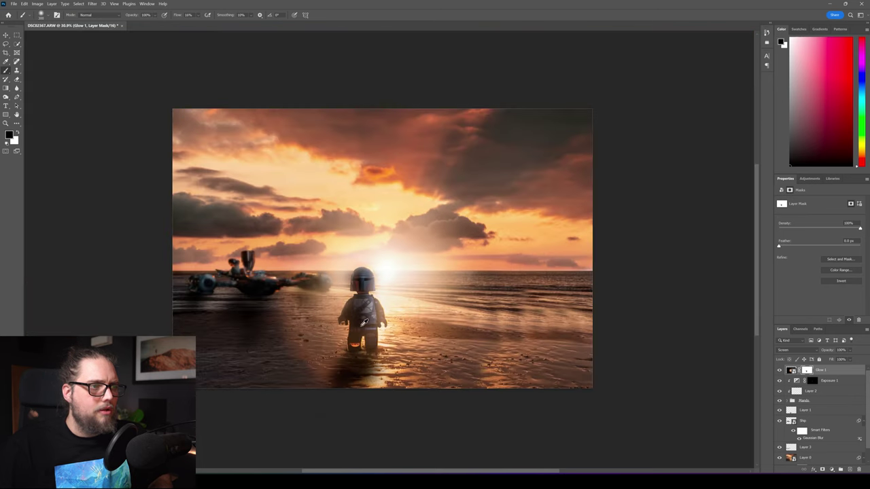
scroll(359, 363, down, 1)
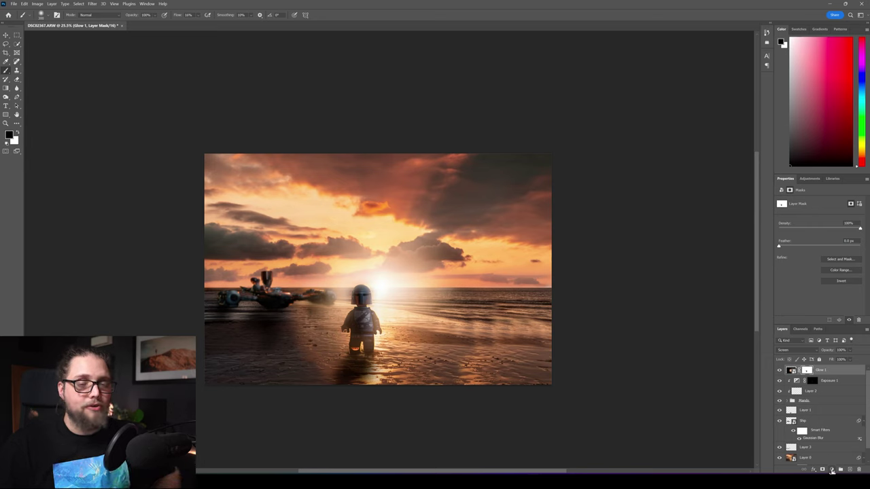
- Add a Color Lookup adjustment using the Crisp_Warm LUT at reduced opacity
click(832, 471)
click(841, 435)
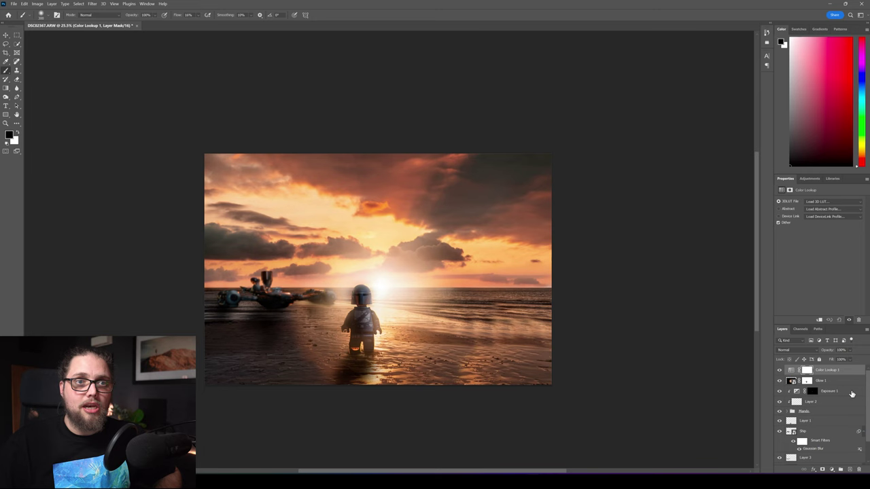
click(828, 202)
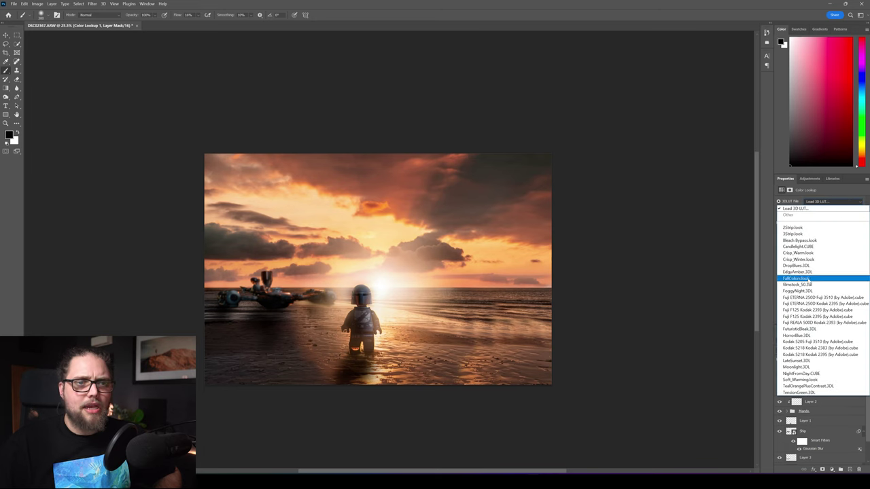
click(809, 253)
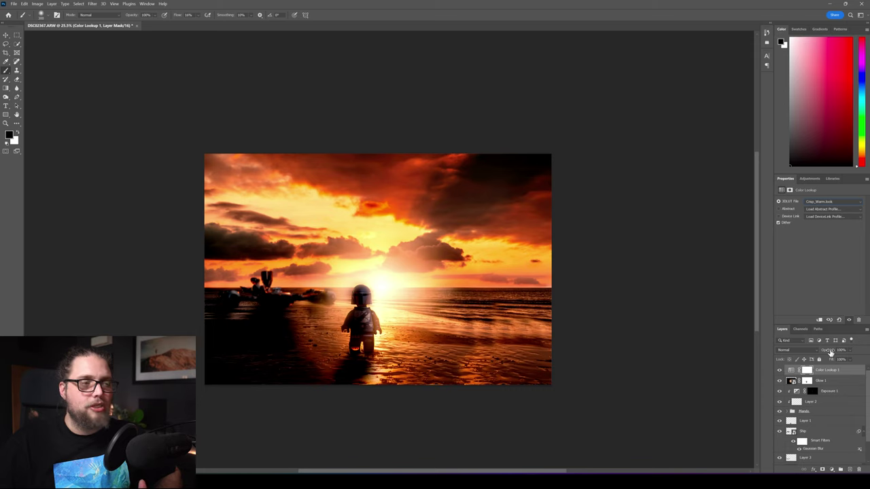
drag(801, 352, 799, 351)
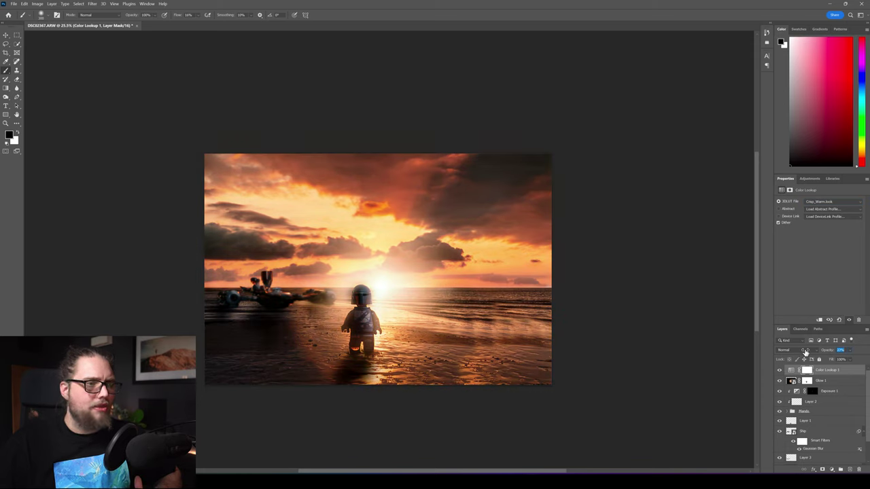
- Try TealOrangePlusContrast, settle on the filmstock_50.3dl LUT, and save the file
click(845, 203)
click(827, 386)
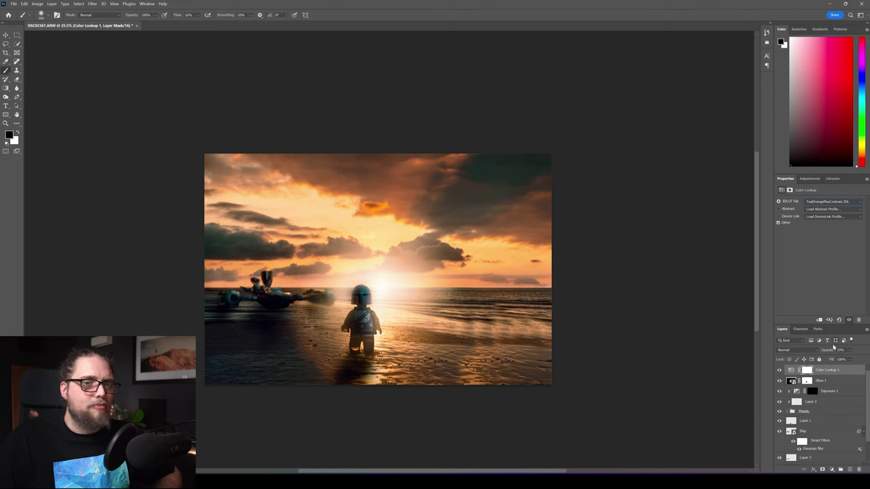
click(827, 204)
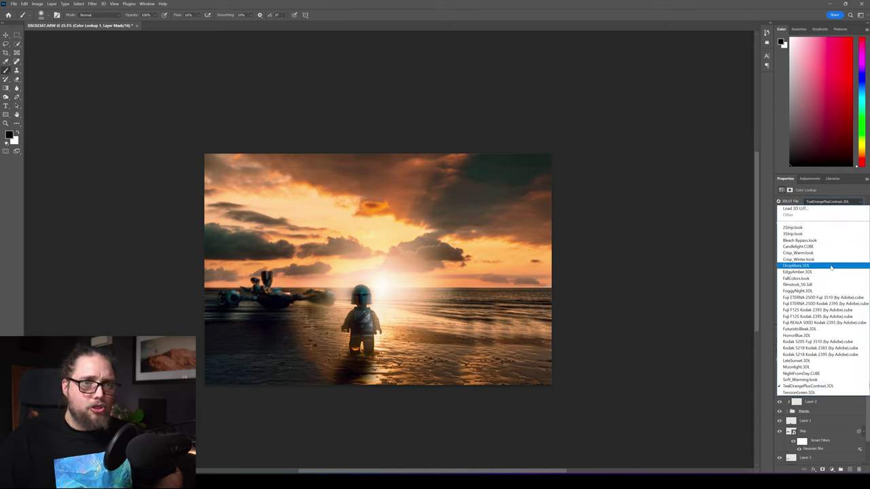
click(819, 284)
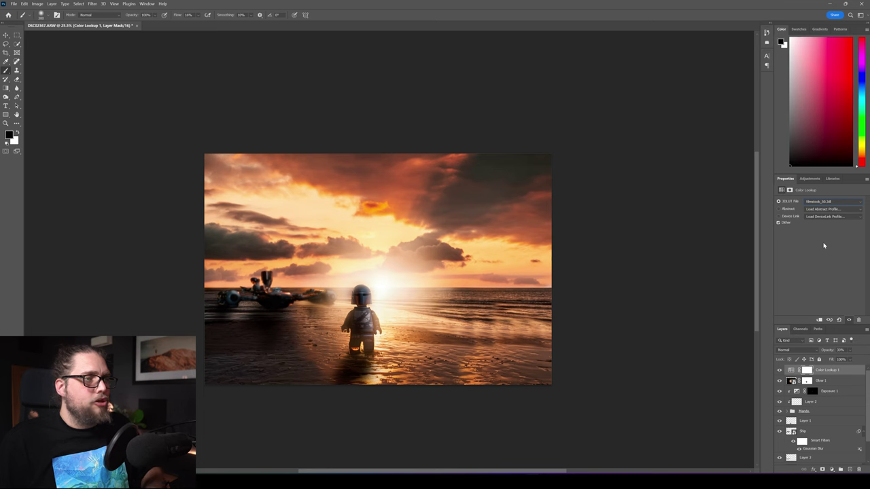
key(ctrl+s)
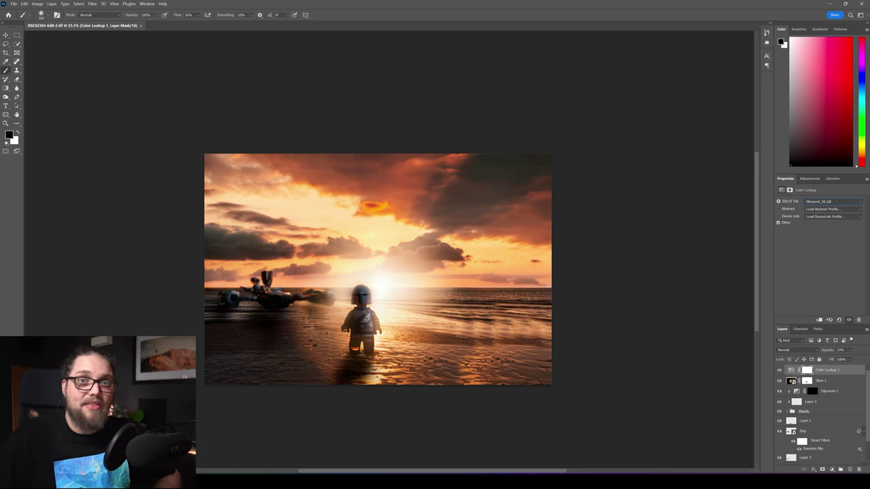
- Crop the composite in Lightroom Classic to a 16 x 9 aspect ratio
mouse_move(503, 481)
click(503, 448)
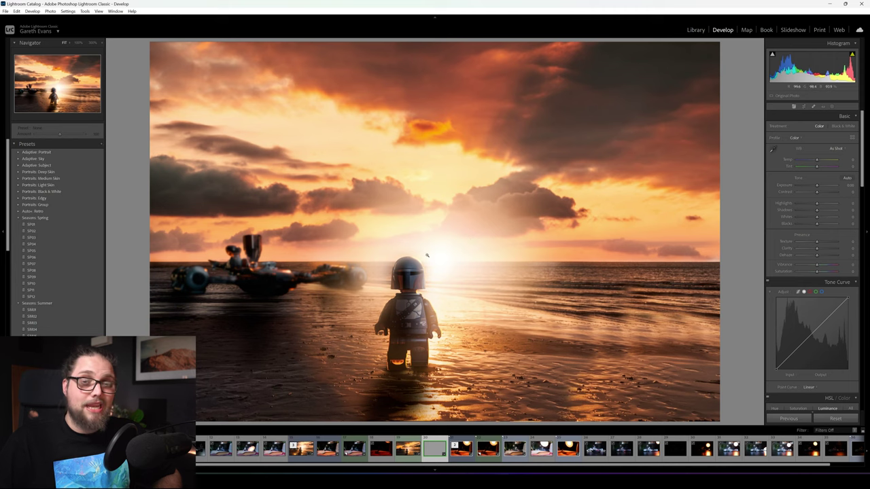
click(805, 107)
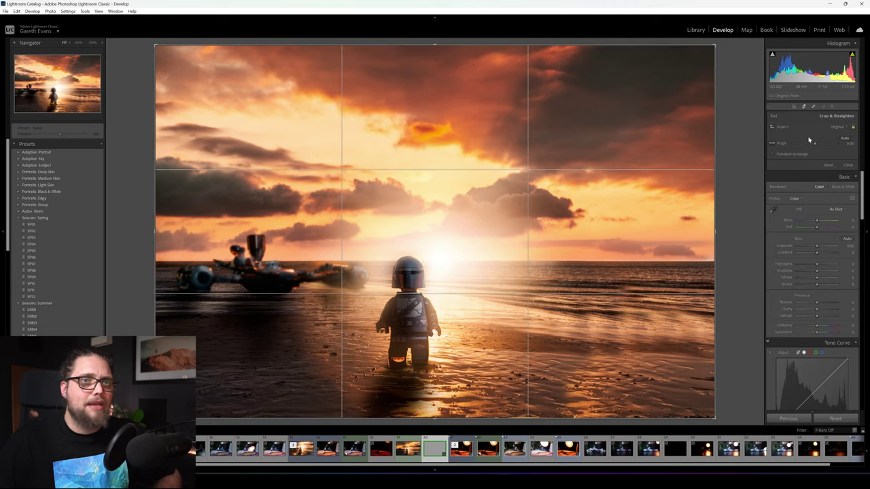
click(810, 141)
click(792, 212)
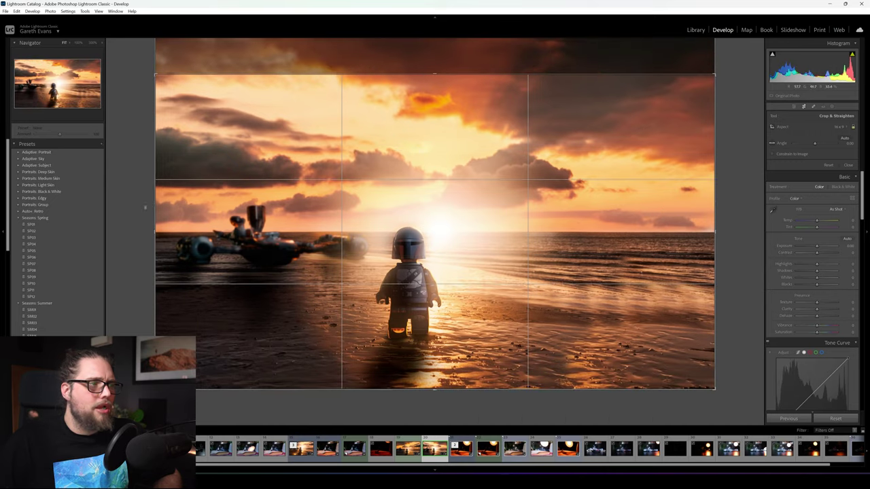
click(793, 109)
- Draw an inverted radial gradient mask around the sun and figure and lower its Dehaze
mouse_move(817, 203)
mouse_down()
mouse_move(825, 203)
mouse_move(816, 202)
mouse_up()
click(832, 107)
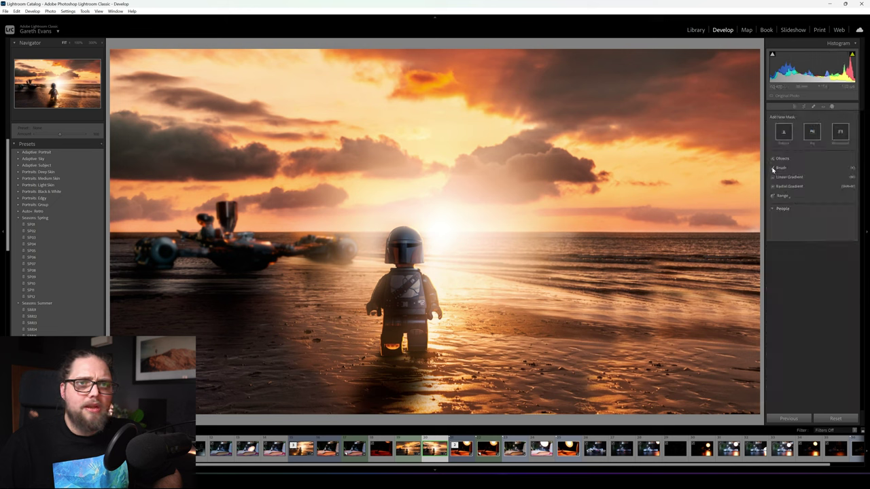
click(789, 187)
drag(407, 231, 598, 408)
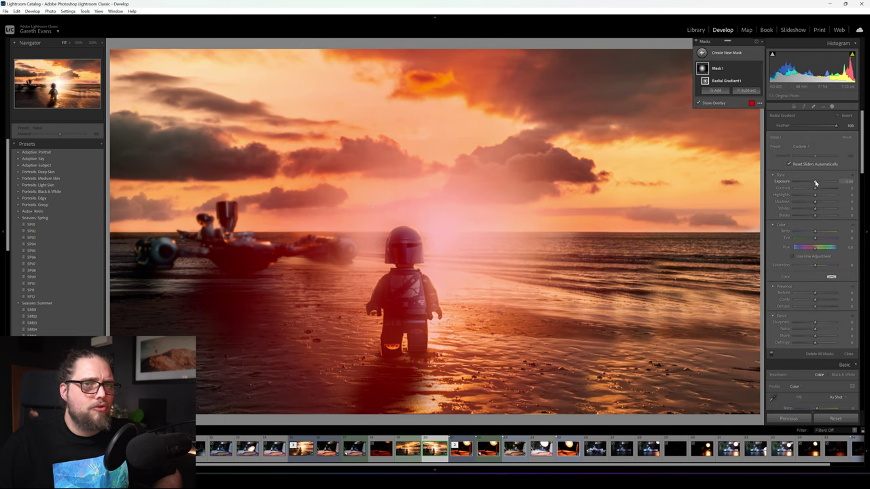
click(851, 116)
drag(815, 182, 816, 184)
key(')
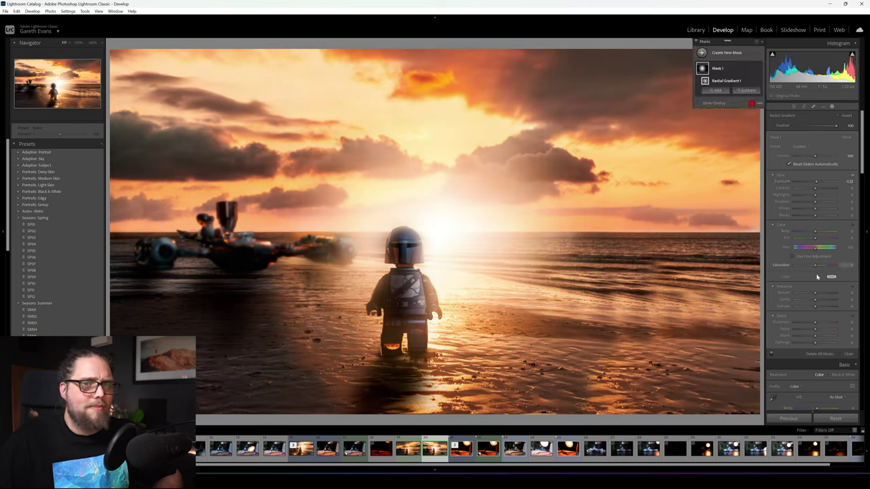
drag(816, 307, 817, 310)
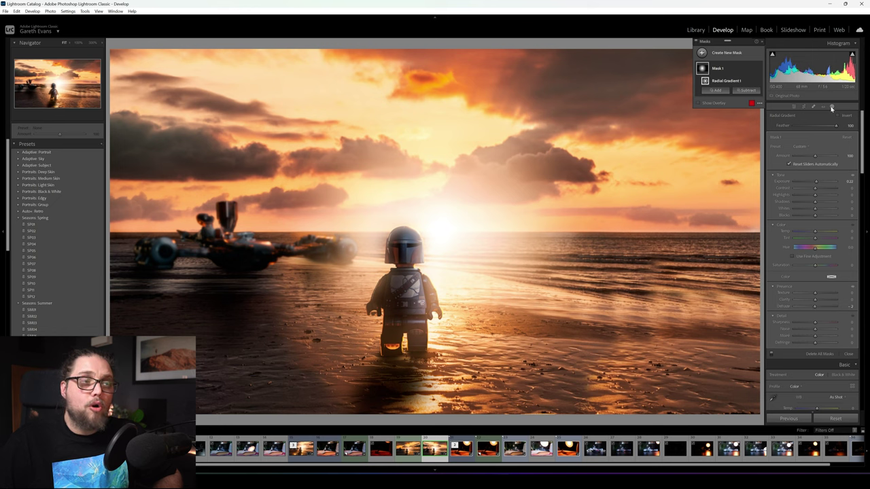
click(831, 108)
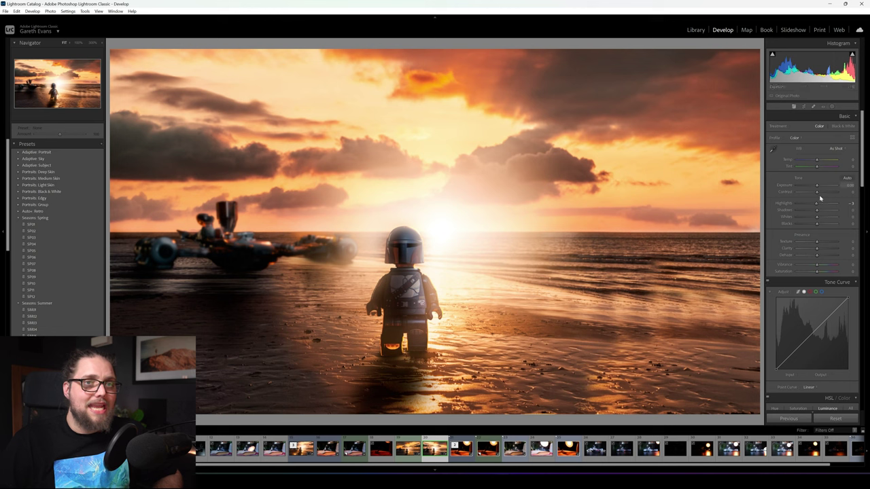
- Lower exposure to -0.43 and apply the CN03 cinematic preset at a reduced amount
drag(816, 186, 815, 186)
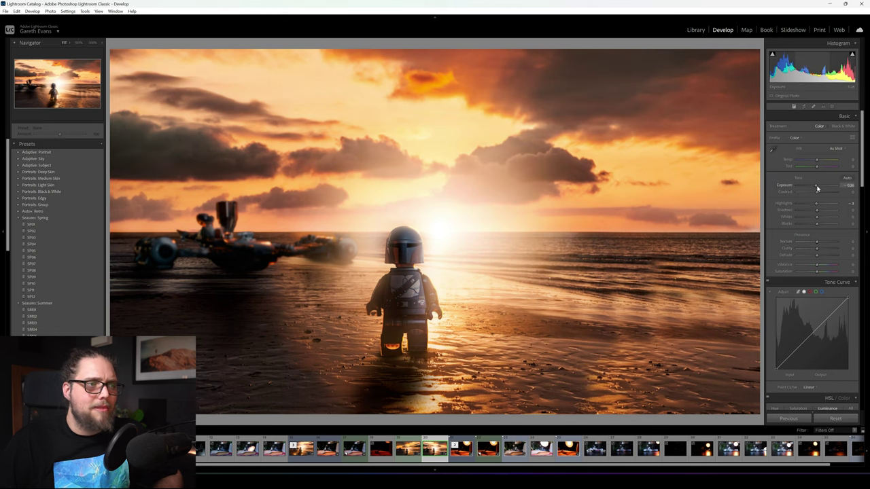
scroll(64, 301, down, 5)
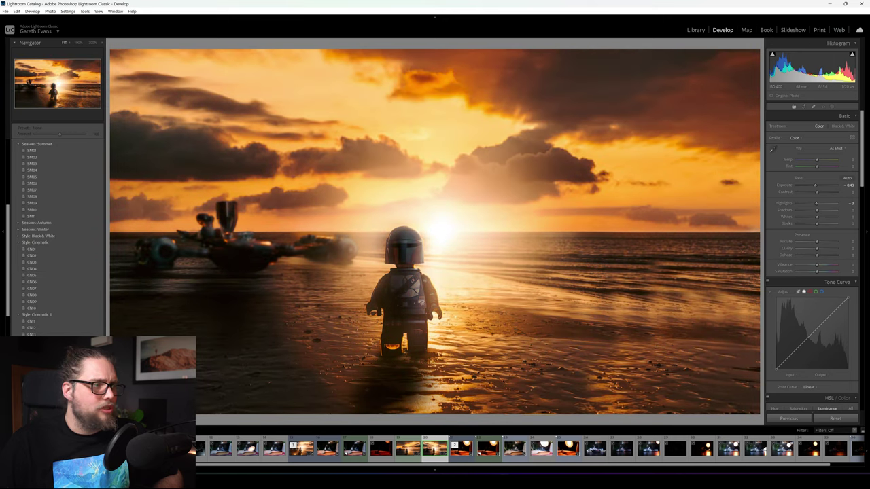
click(32, 262)
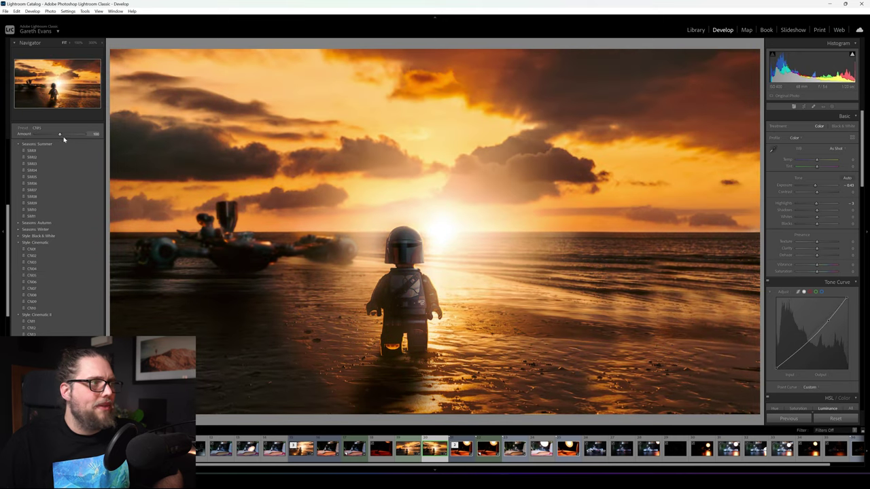
drag(48, 136, 47, 137)
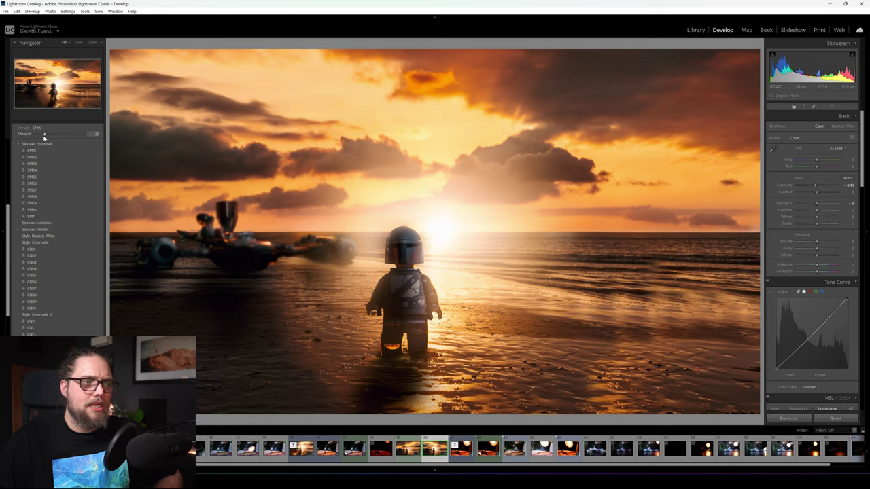